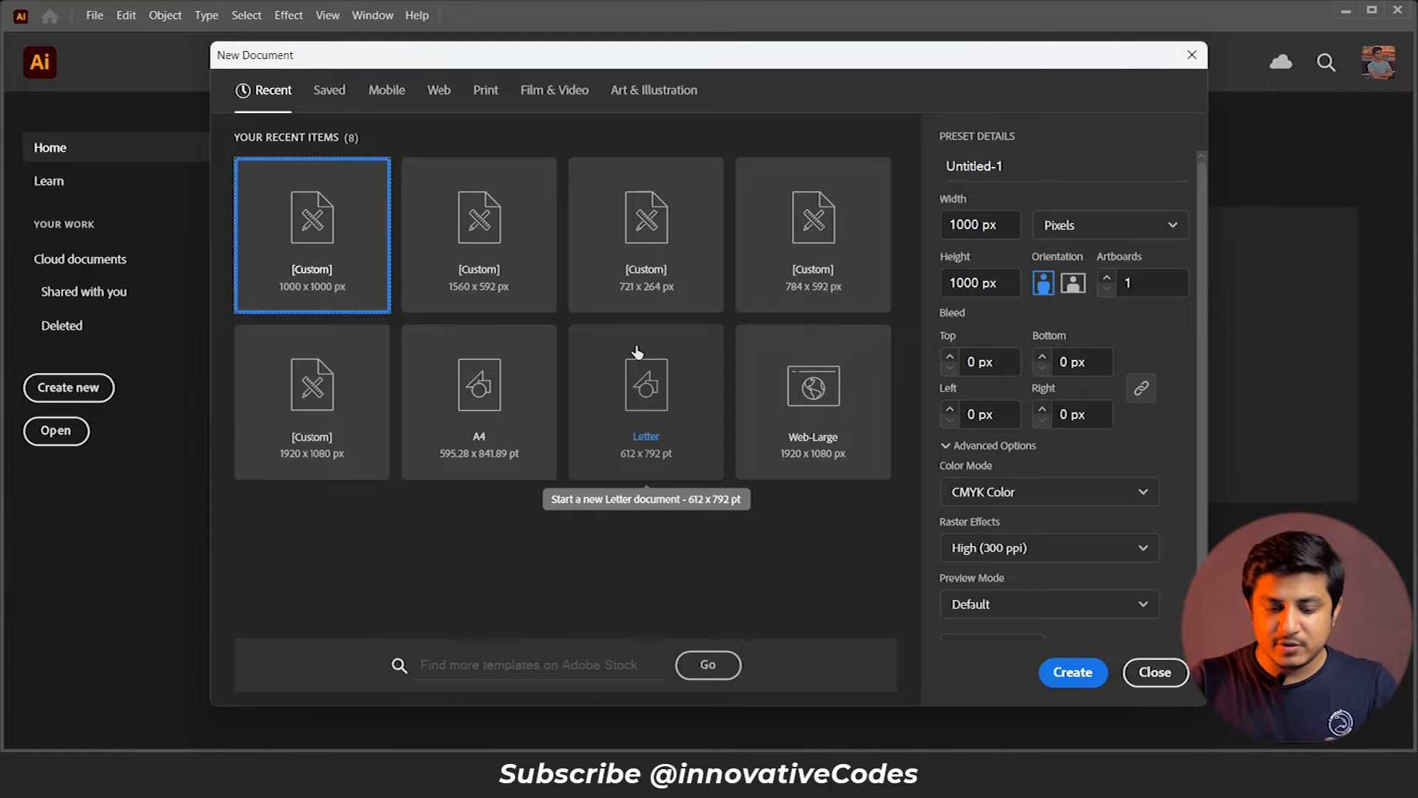
Step: Confirm the 1000 px width and create the square document
click(1009, 225)
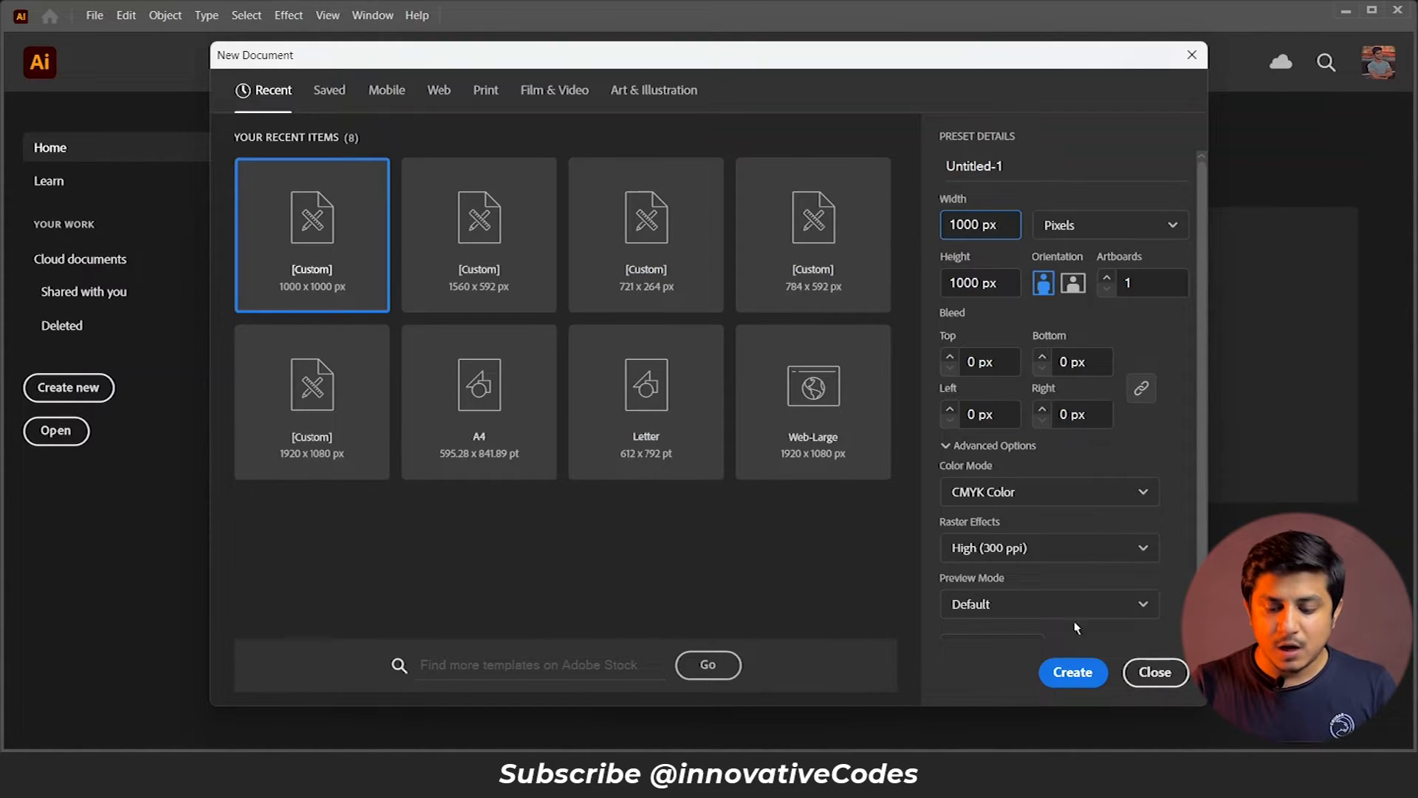
click(1071, 670)
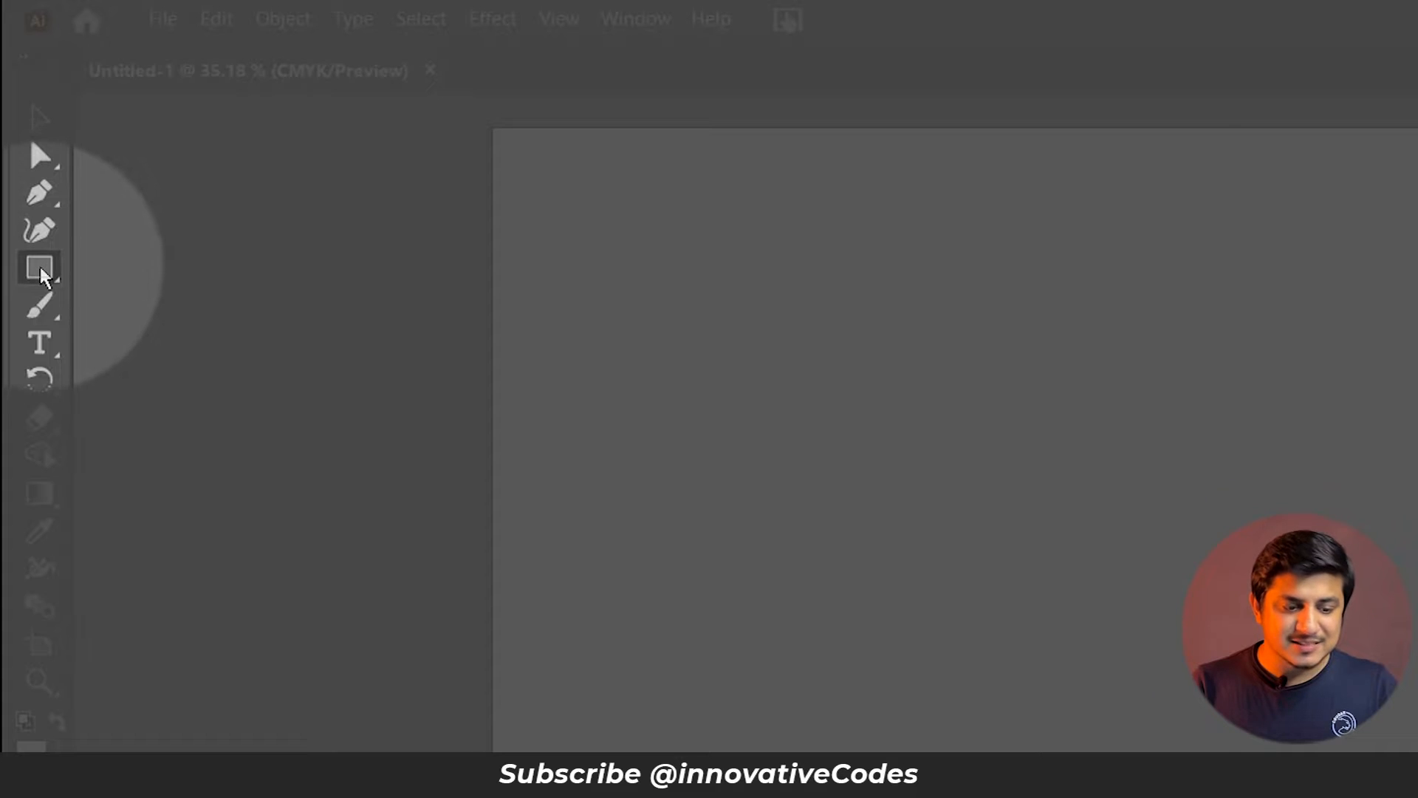
Step: Draw a rectangle covering the artboard and rename Layer 1 to 'base layer'
click(39, 268)
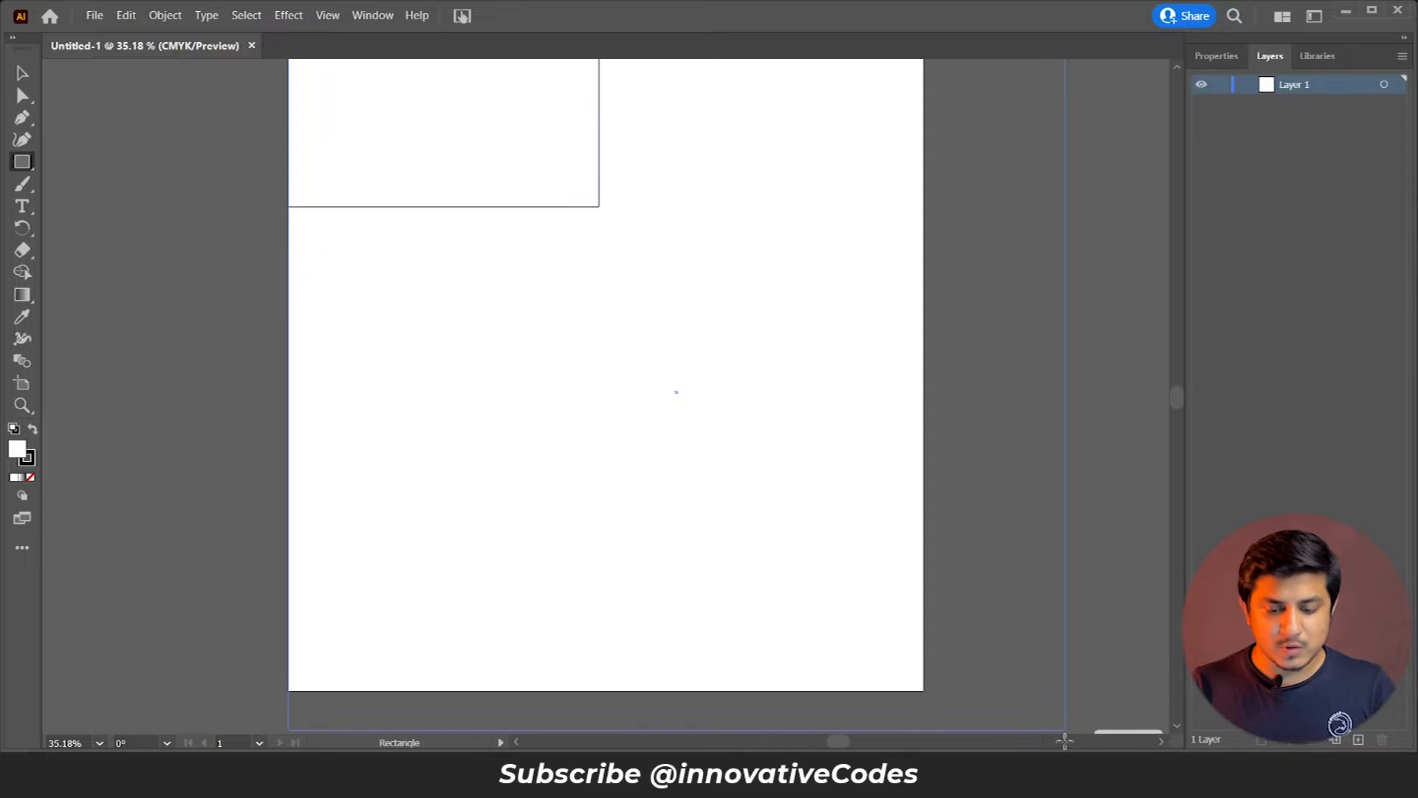
drag(1060, 732, 923, 678)
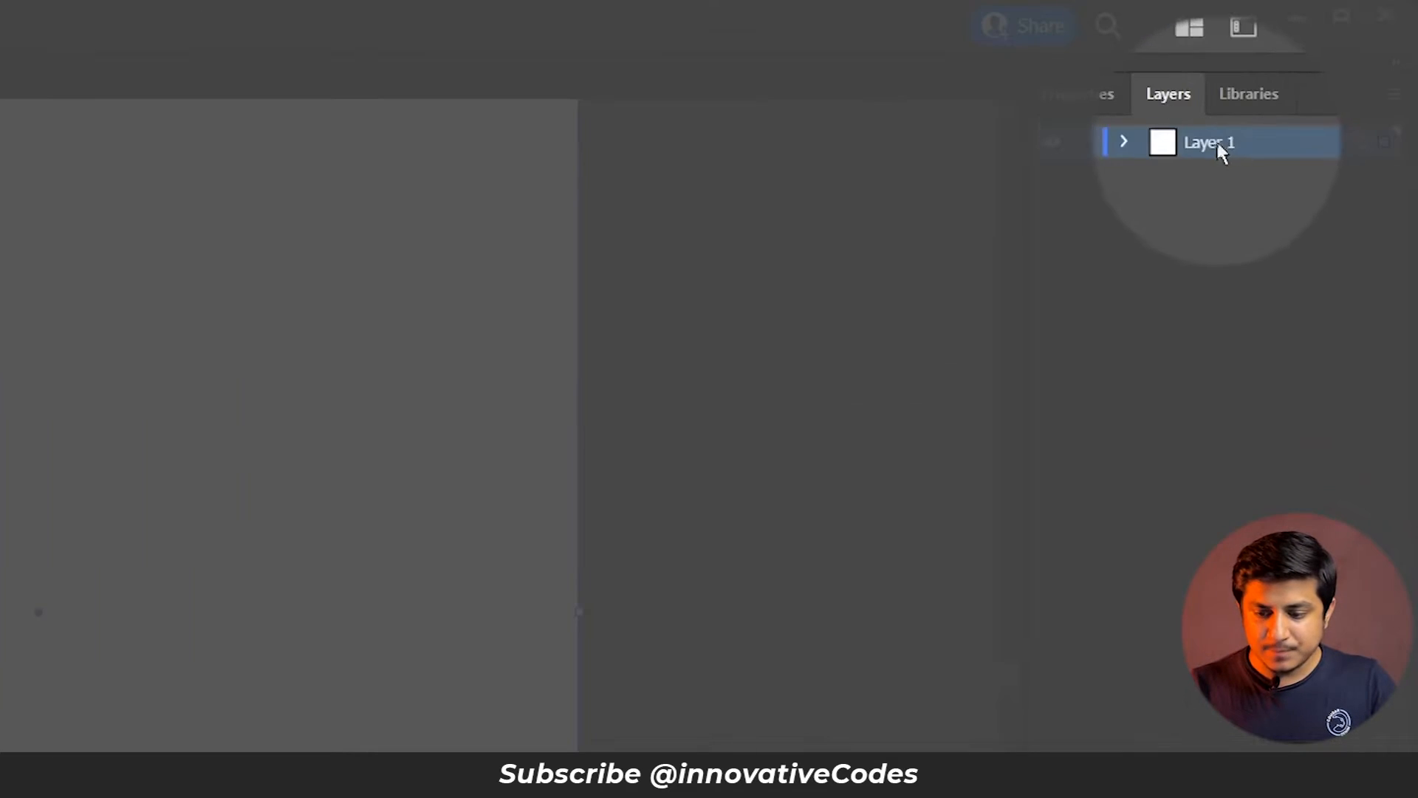
double_click(1215, 145)
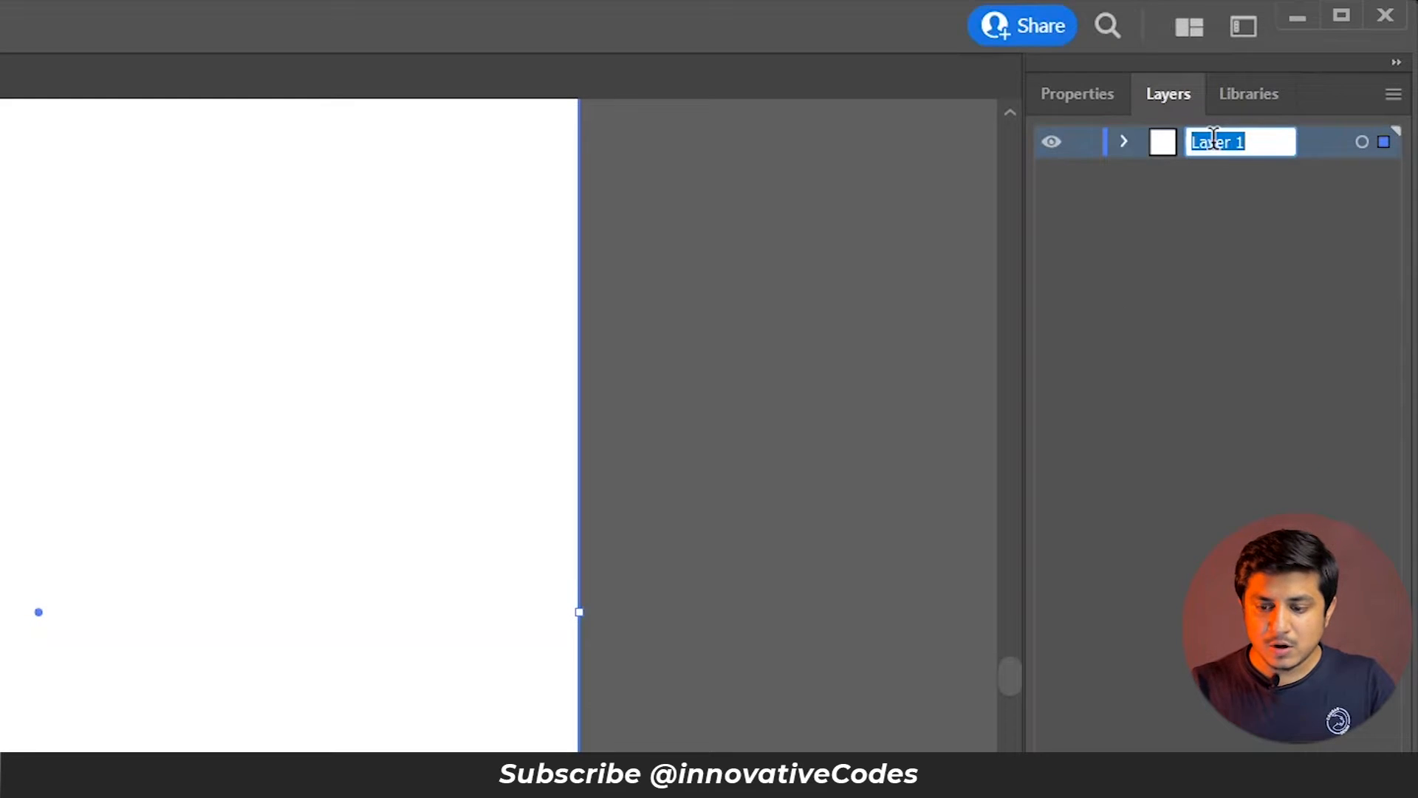
text(base layer)
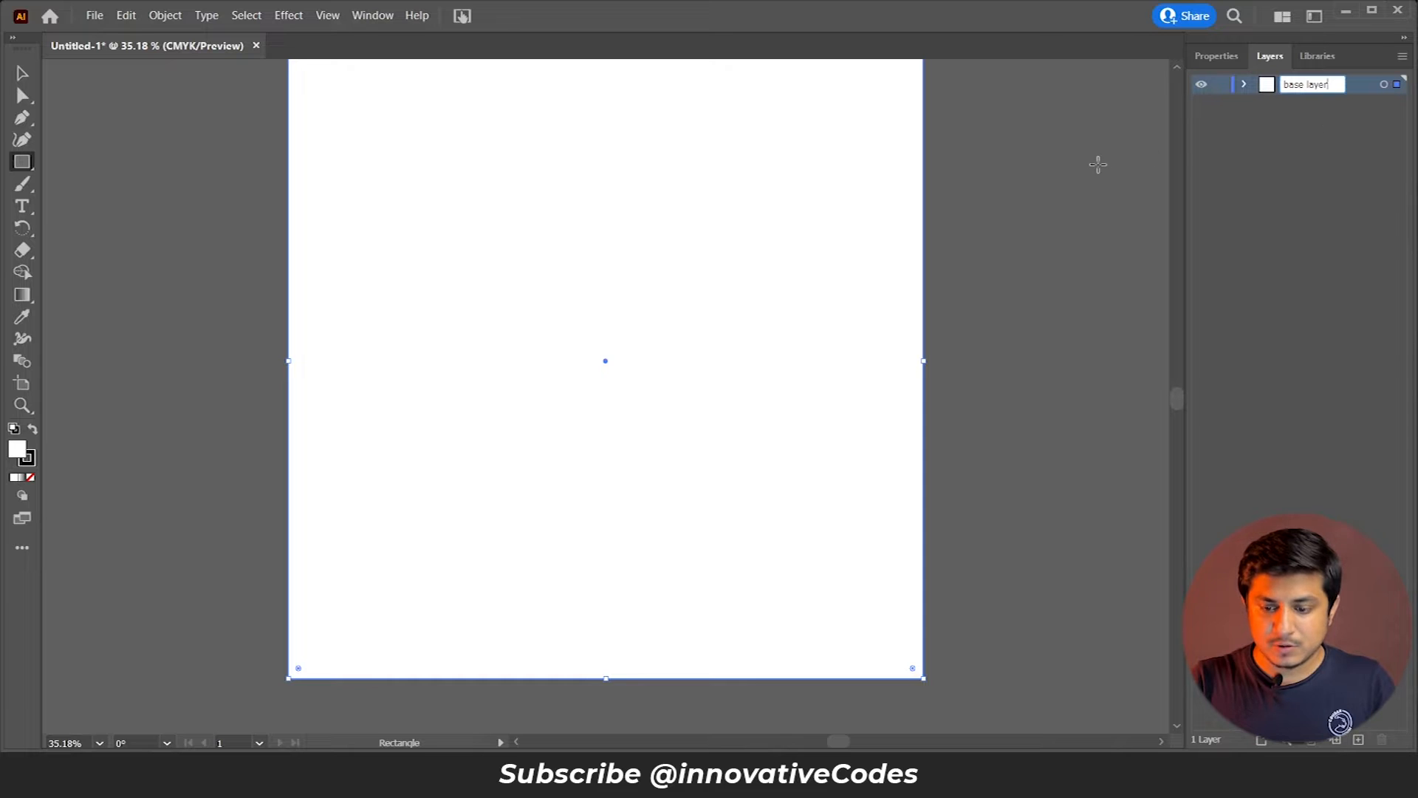
click(1097, 163)
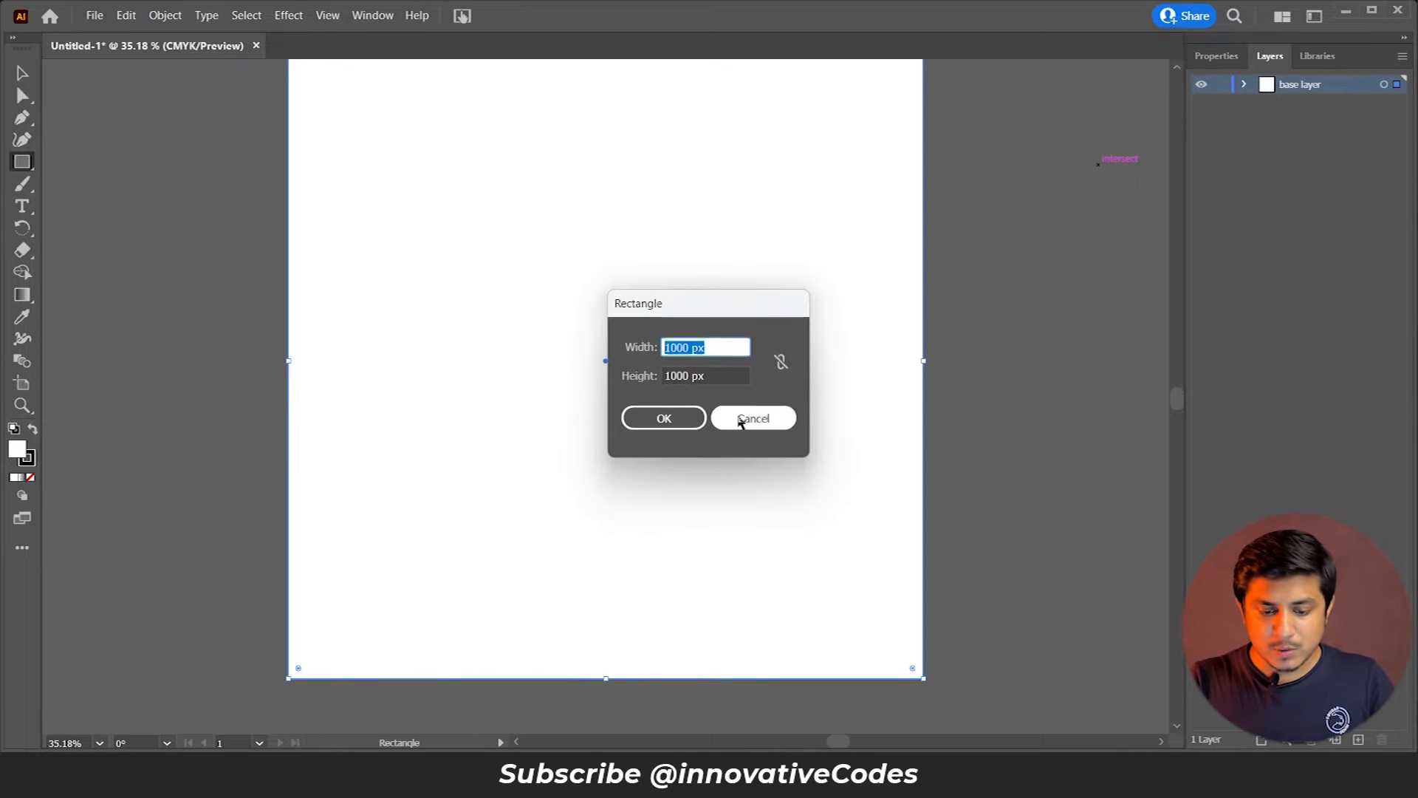
click(741, 419)
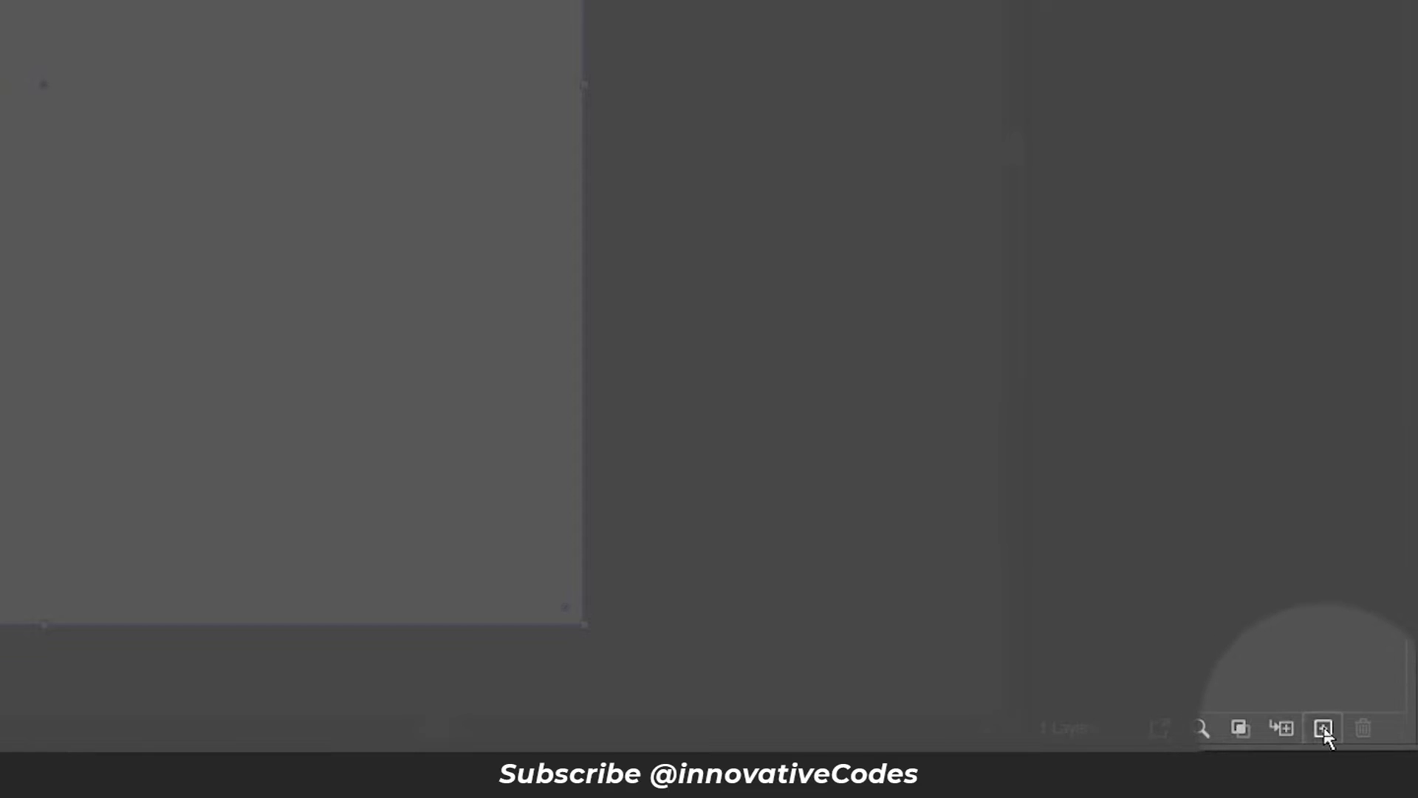
Step: Add a second layer named 'design layer' and target it for new artwork
click(1322, 728)
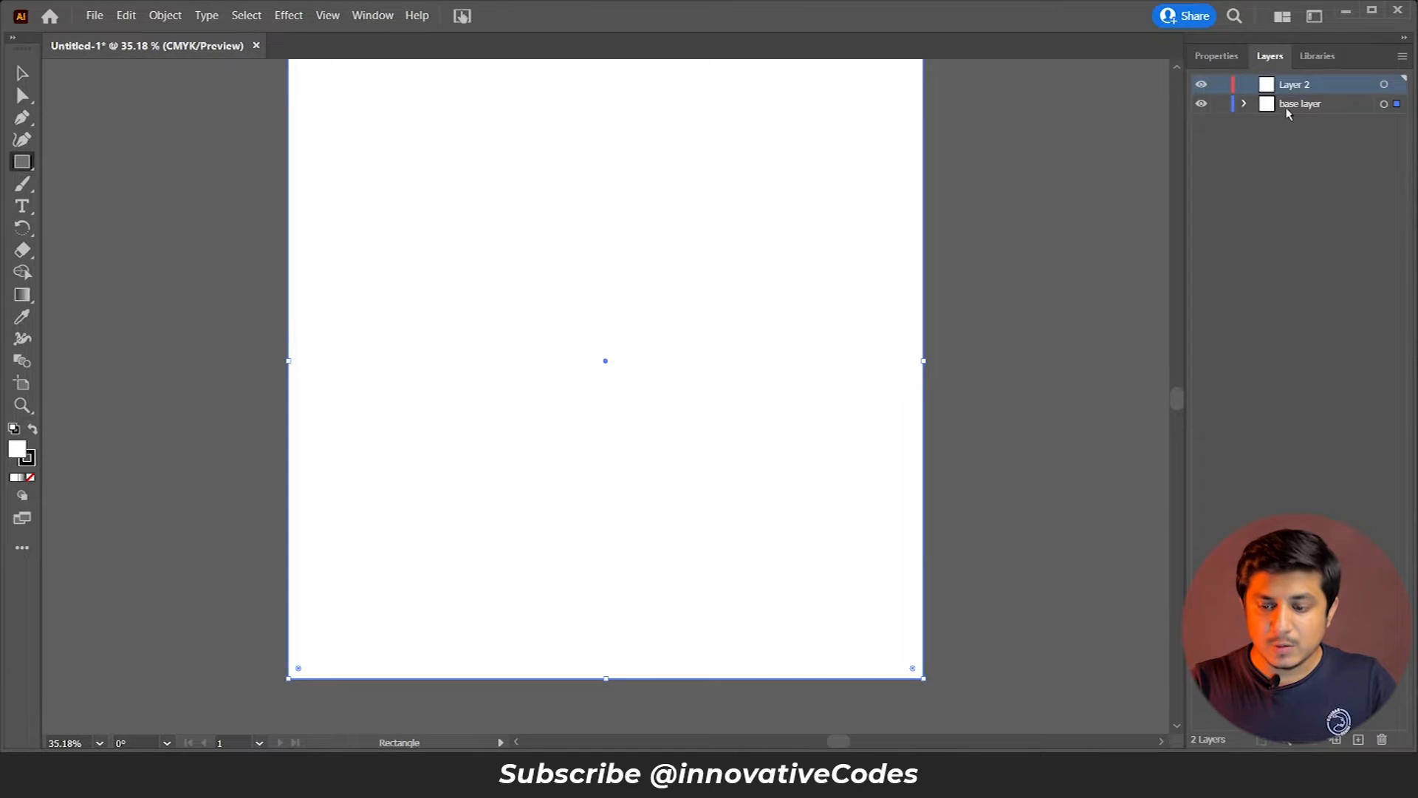
double_click(1293, 84)
text(design l)
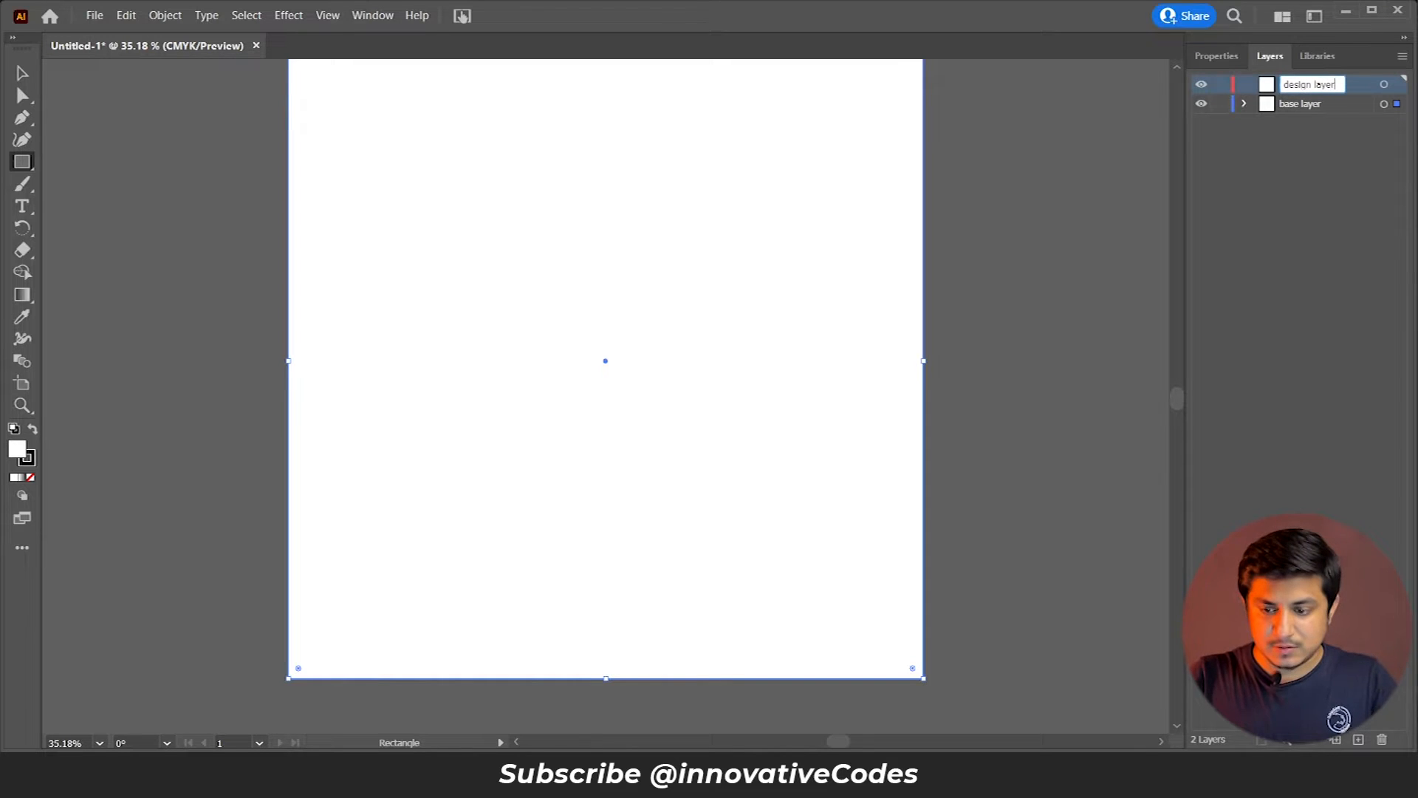
text(ayer)
click(1333, 147)
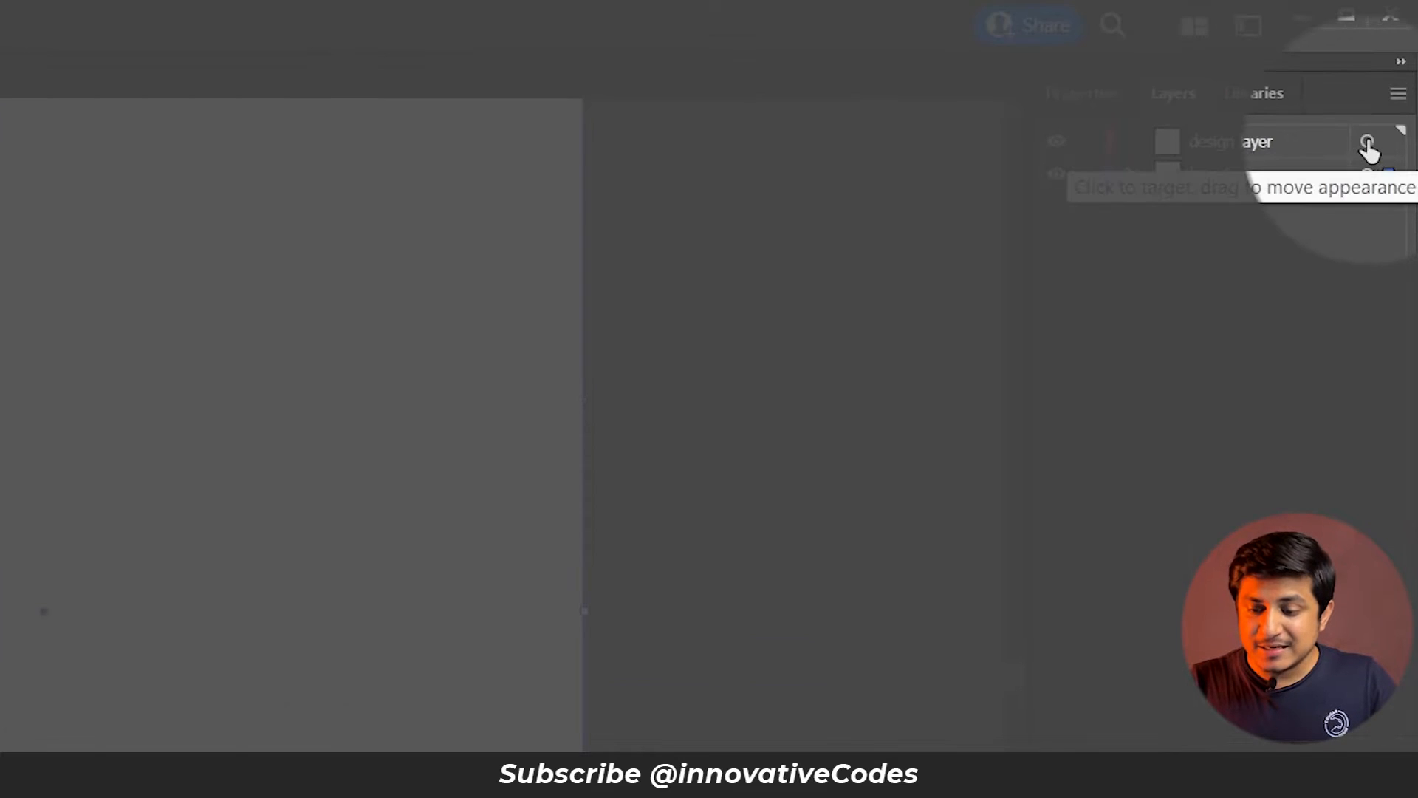
click(1367, 142)
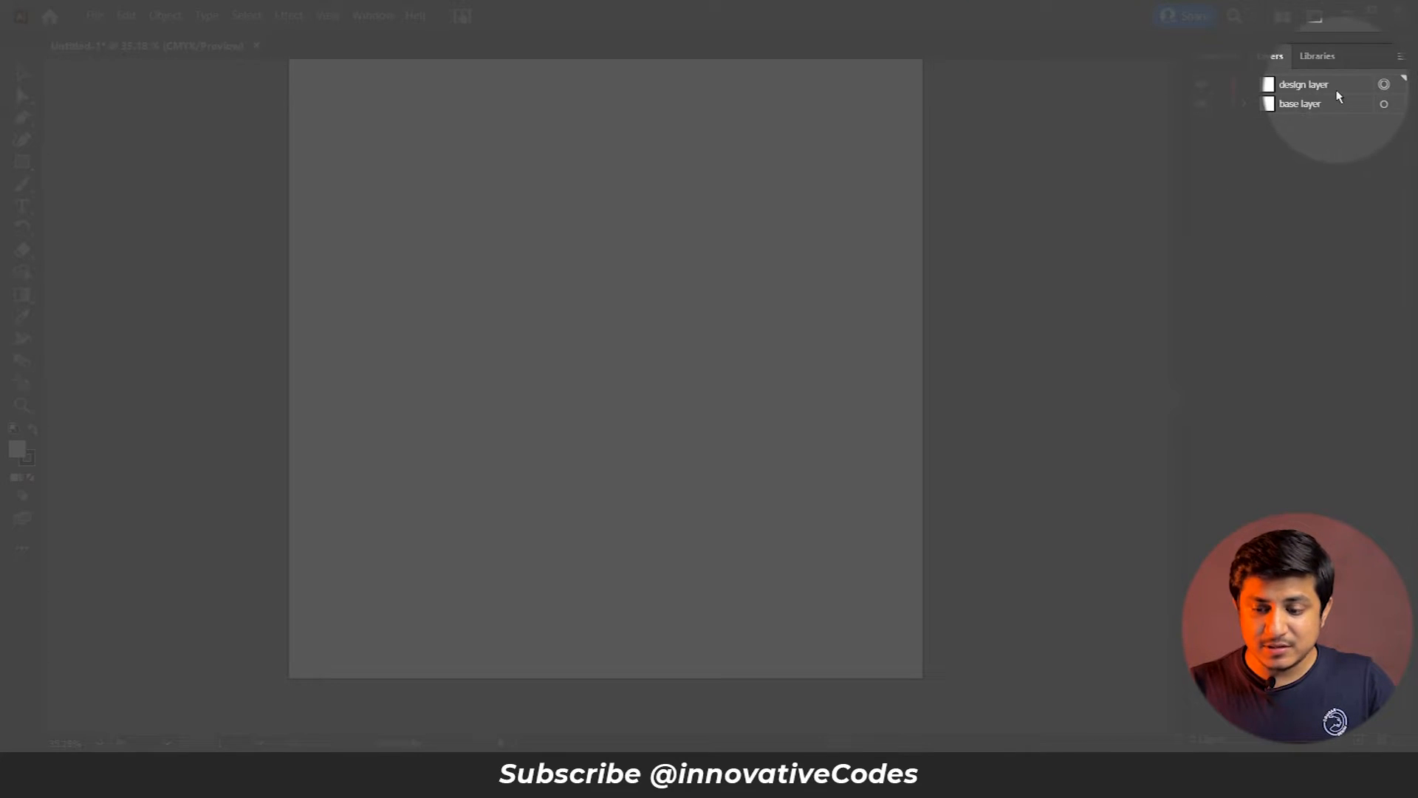
Step: On design layer, start a Curvature path at the top-right edge and sweep it across the lower artboard
click(1286, 152)
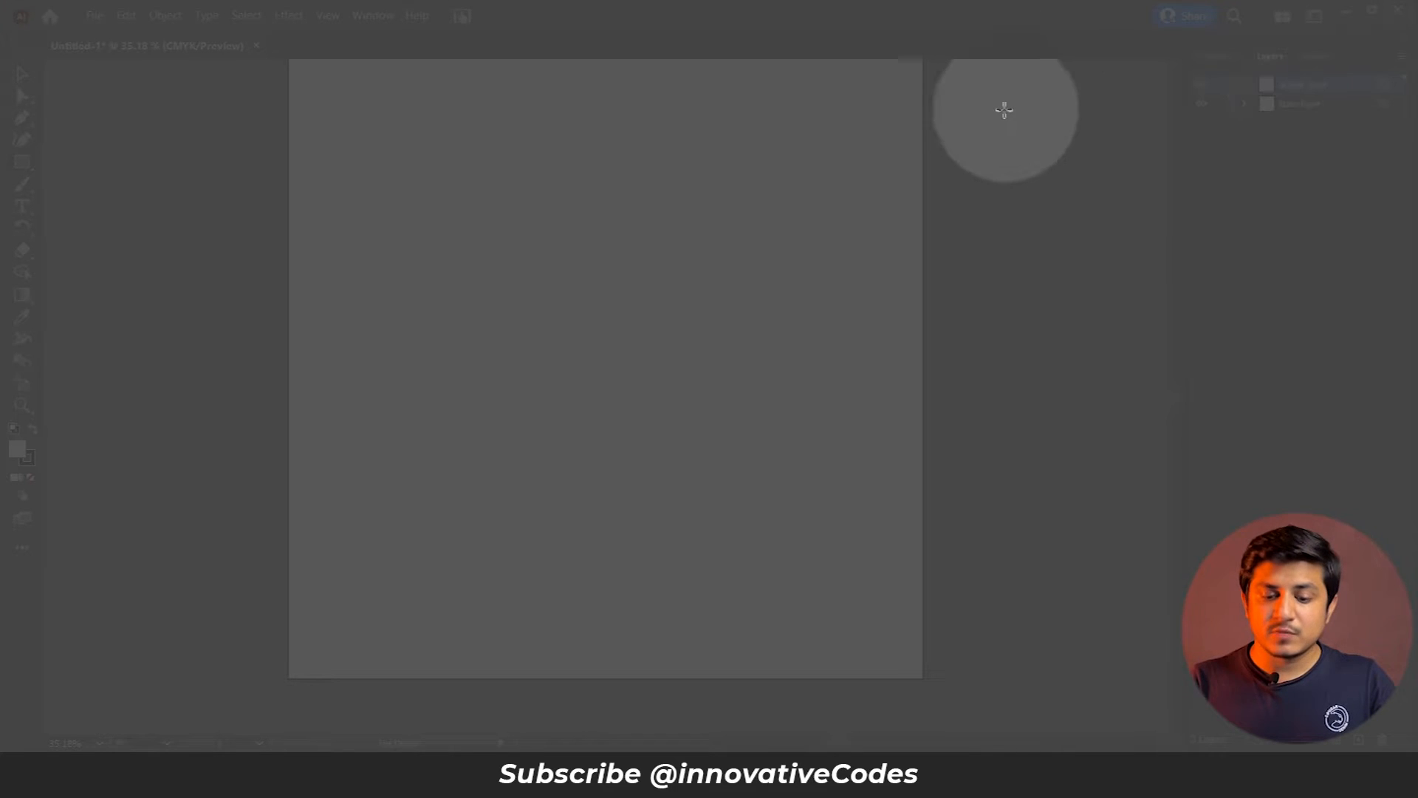
scroll(1002, 115, up, 2)
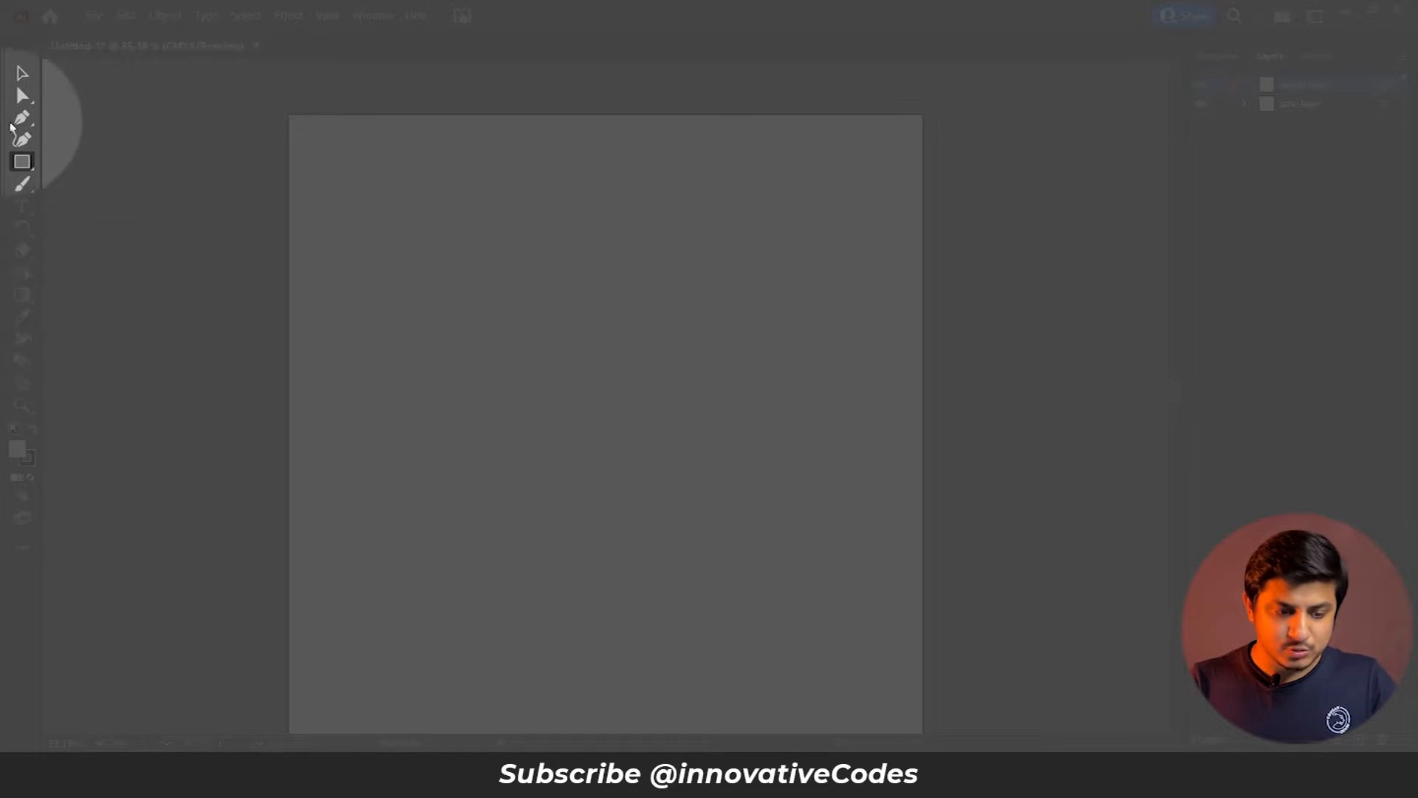
click(21, 139)
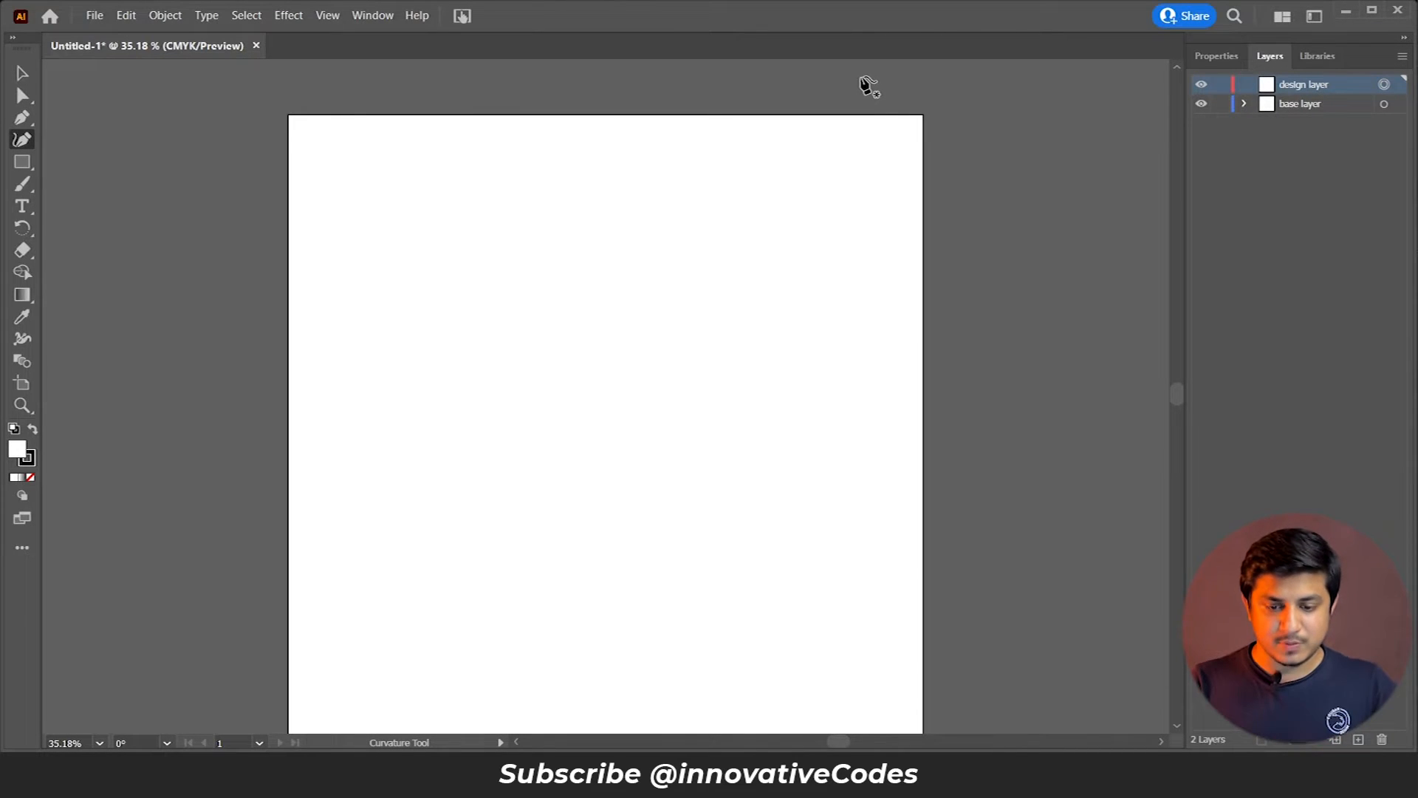
click(862, 77)
click(649, 221)
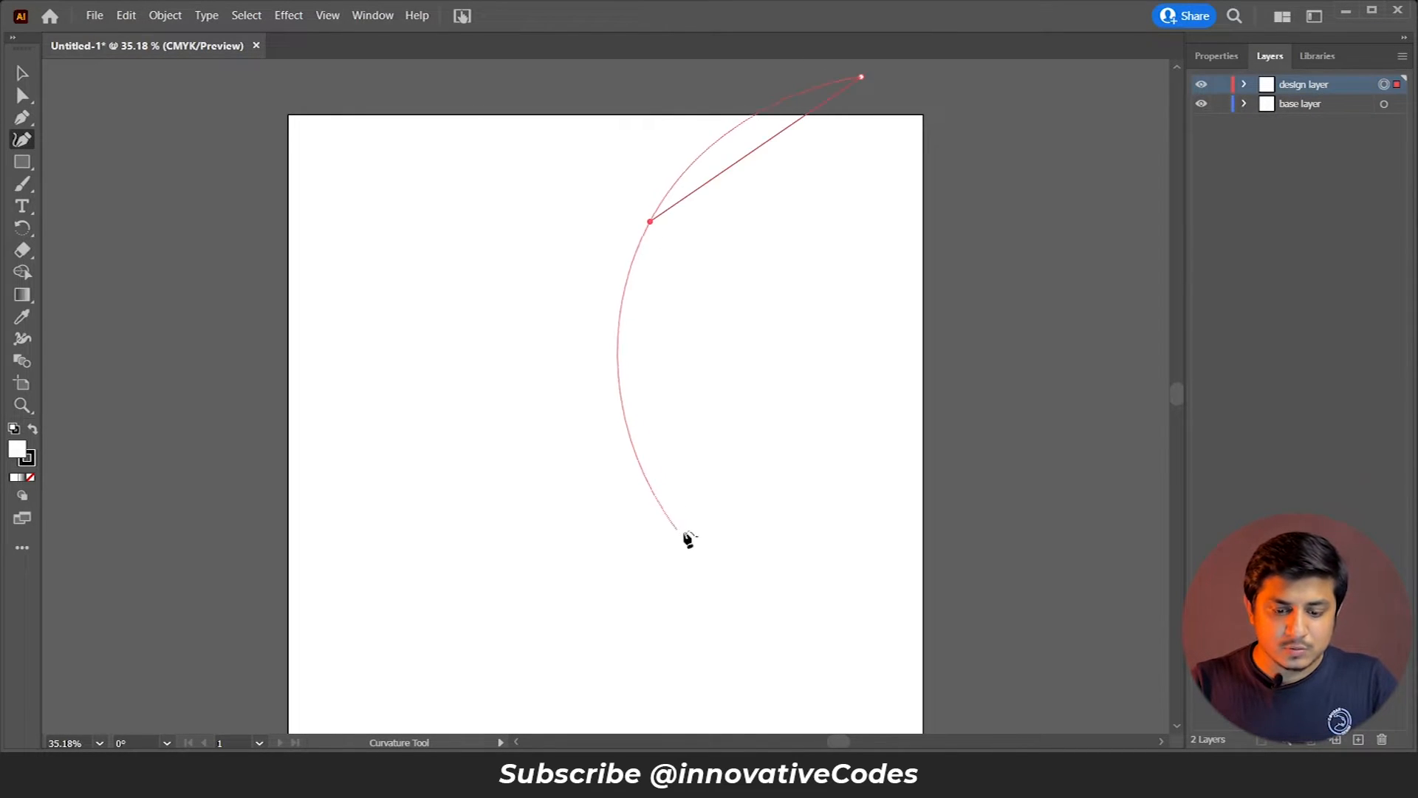
click(748, 557)
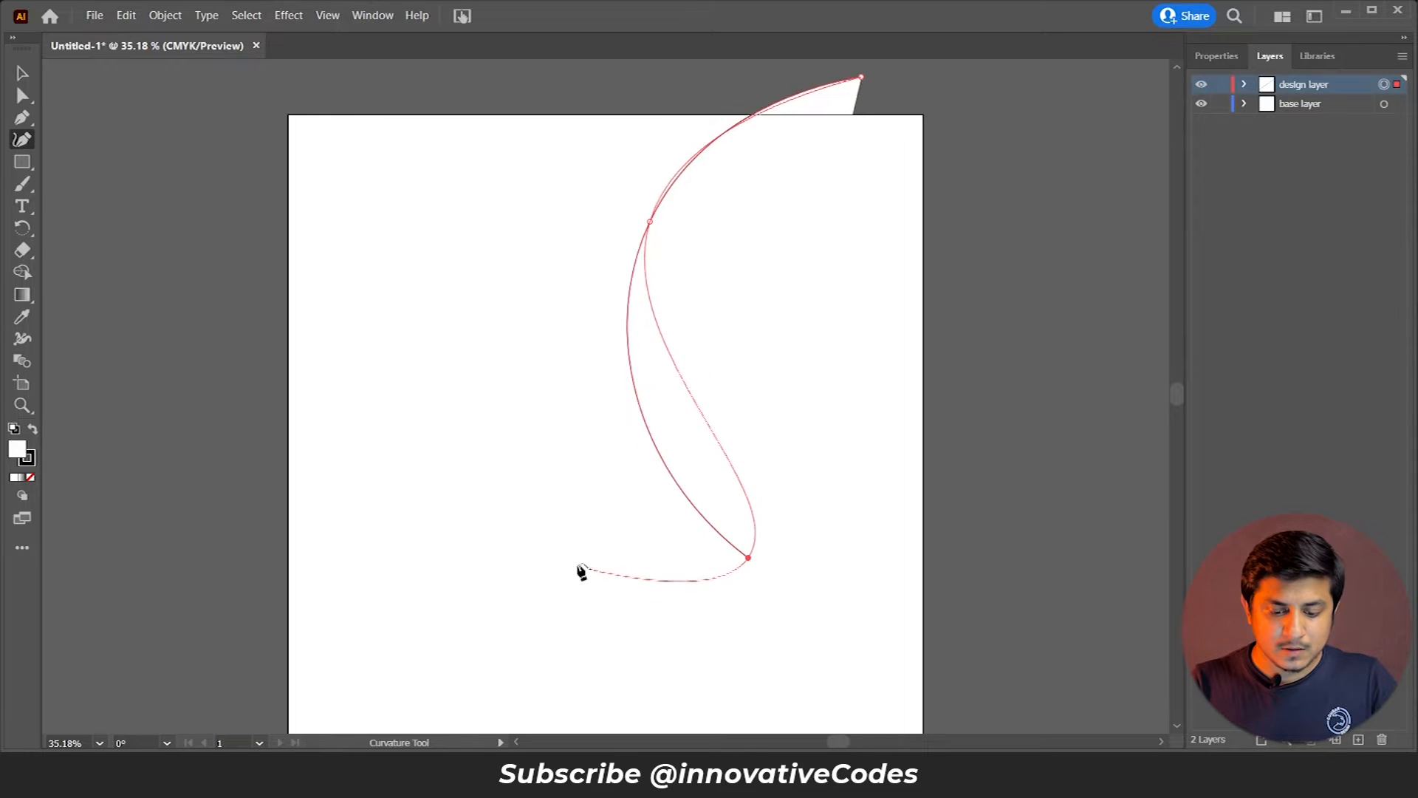
click(450, 546)
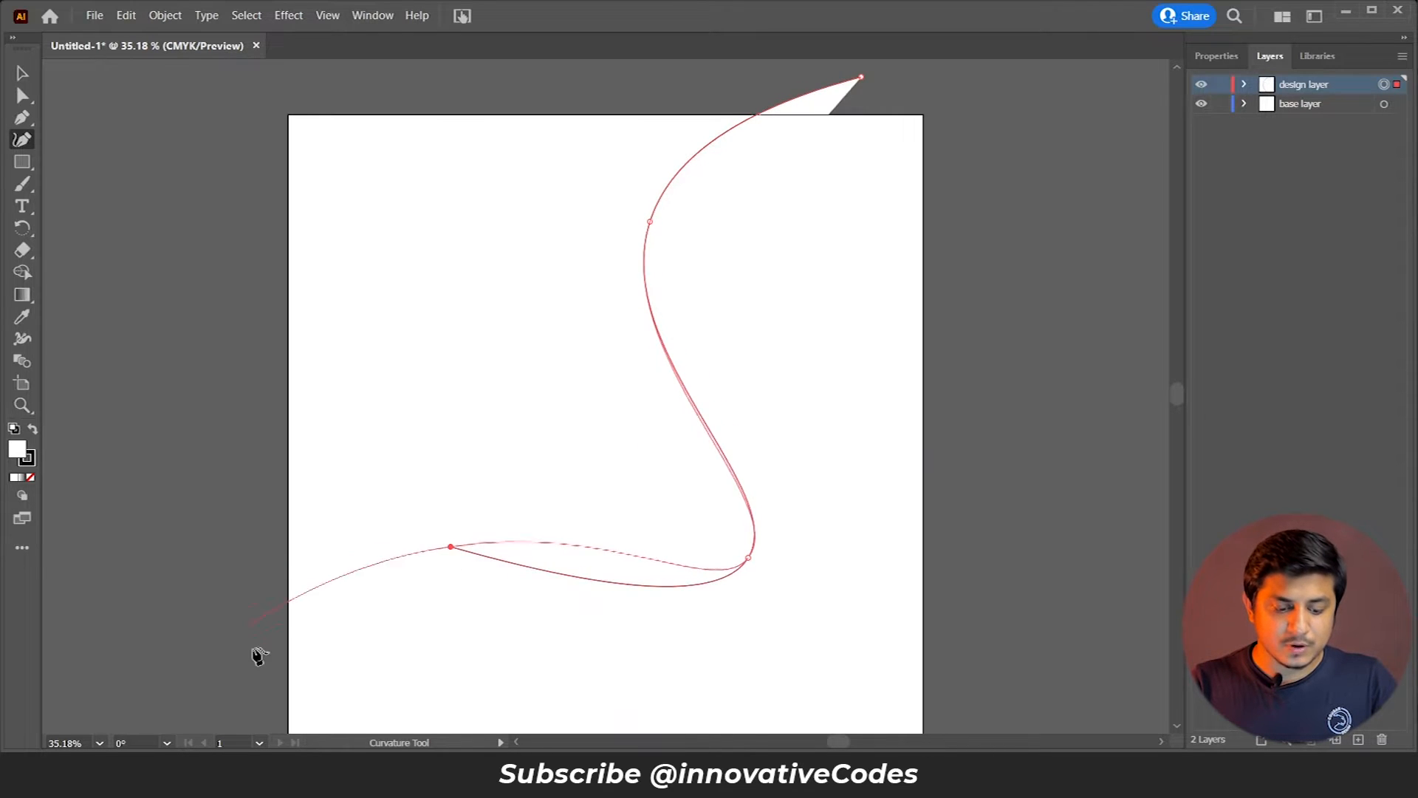
click(255, 656)
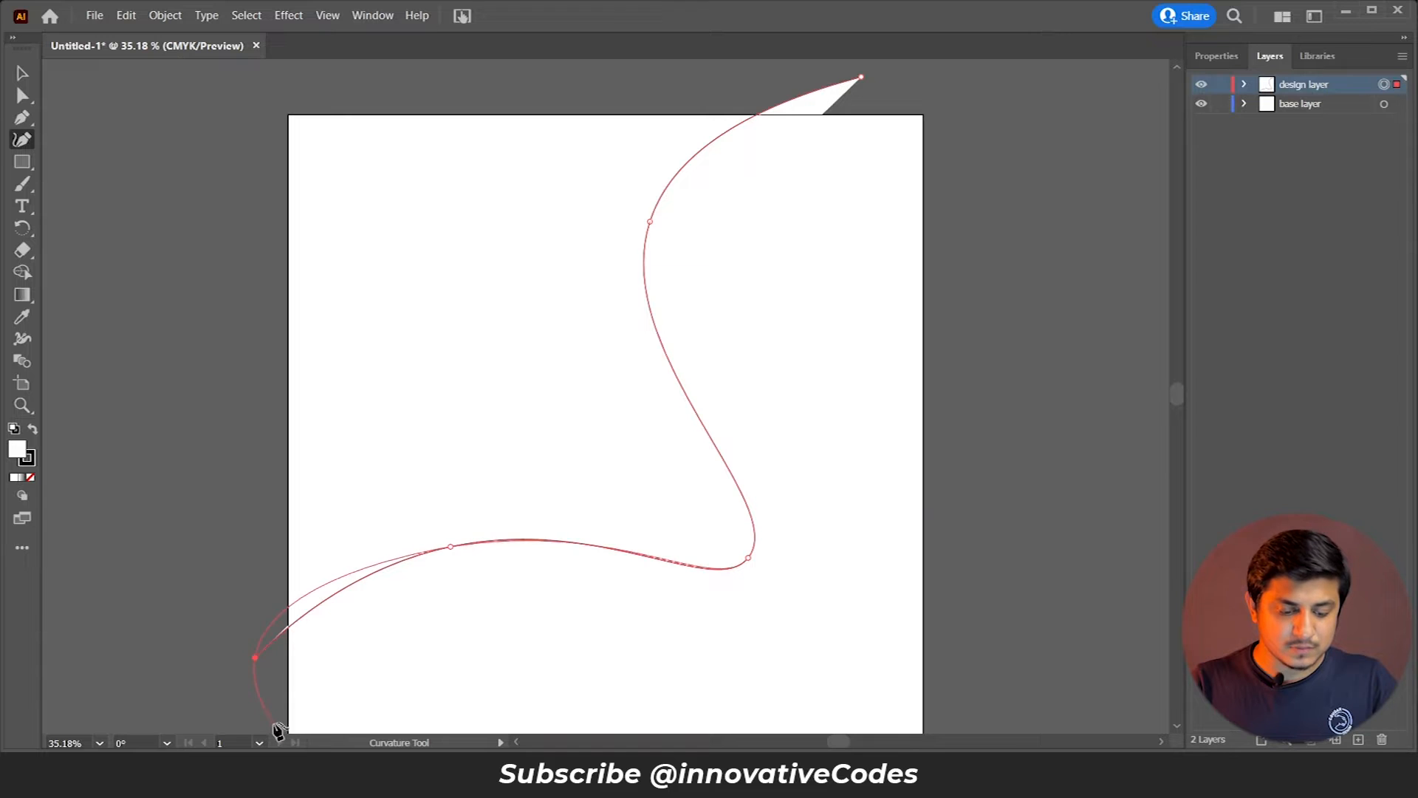
Step: Continue the curve past the left edge, under the artboard and up the right side to close it
click(274, 723)
scroll(279, 731, down, 3)
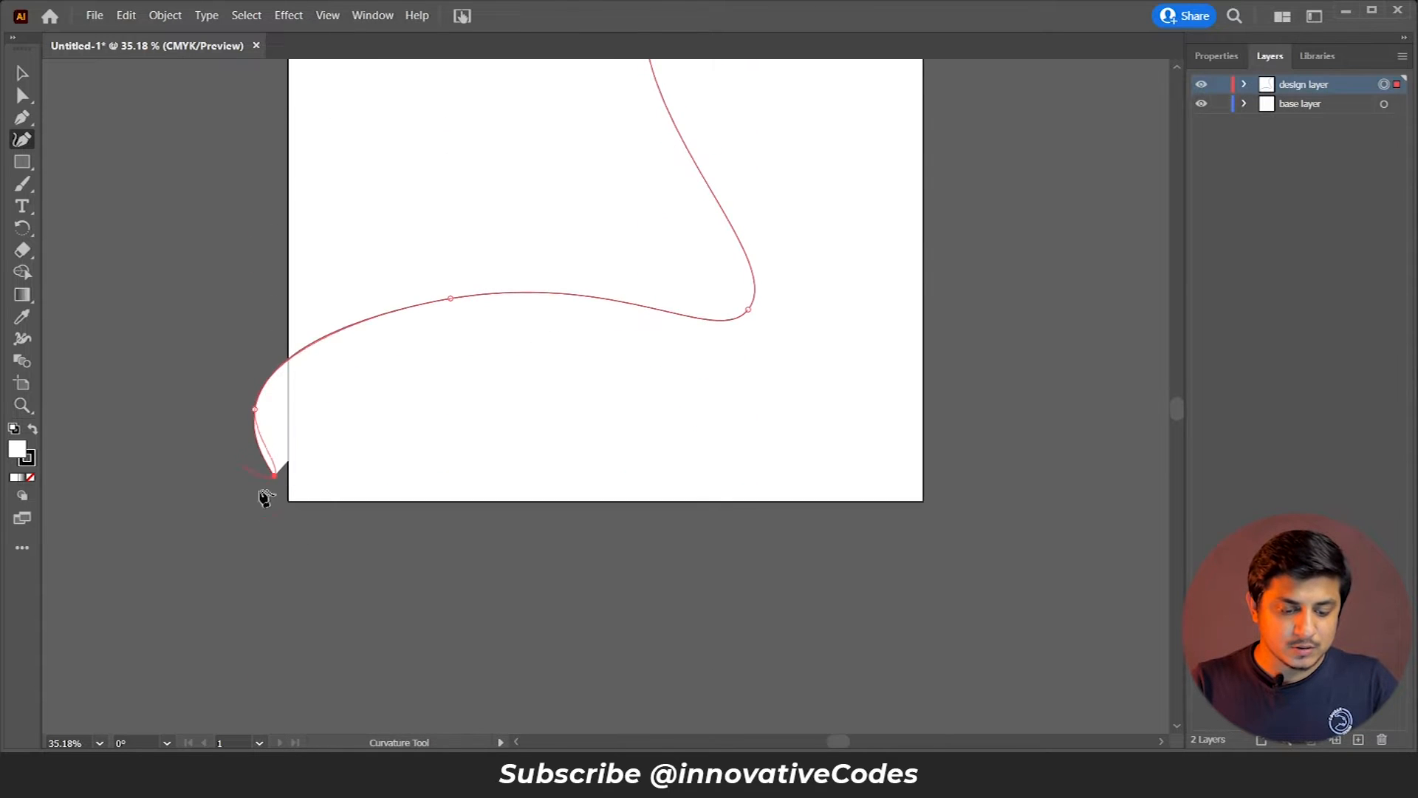
click(283, 518)
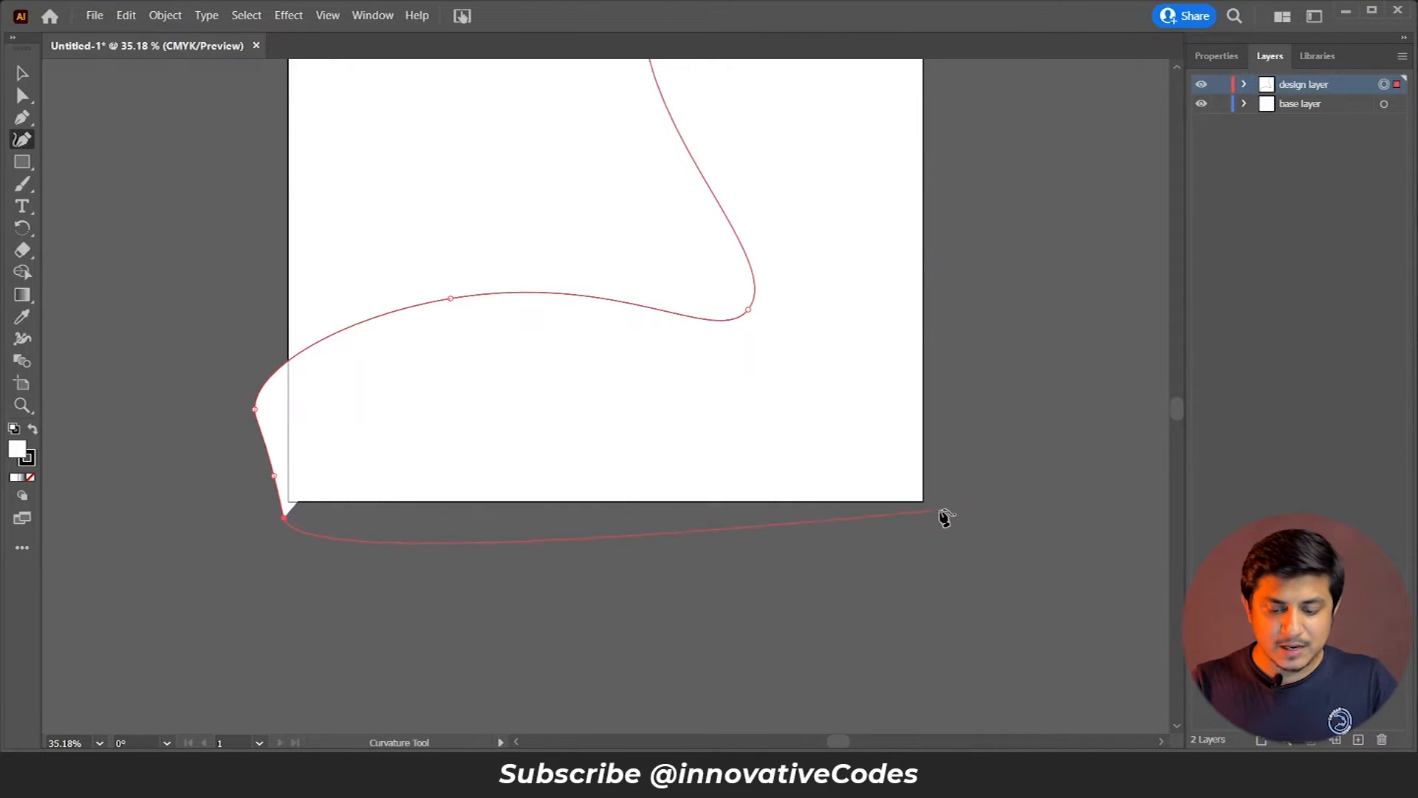
click(942, 515)
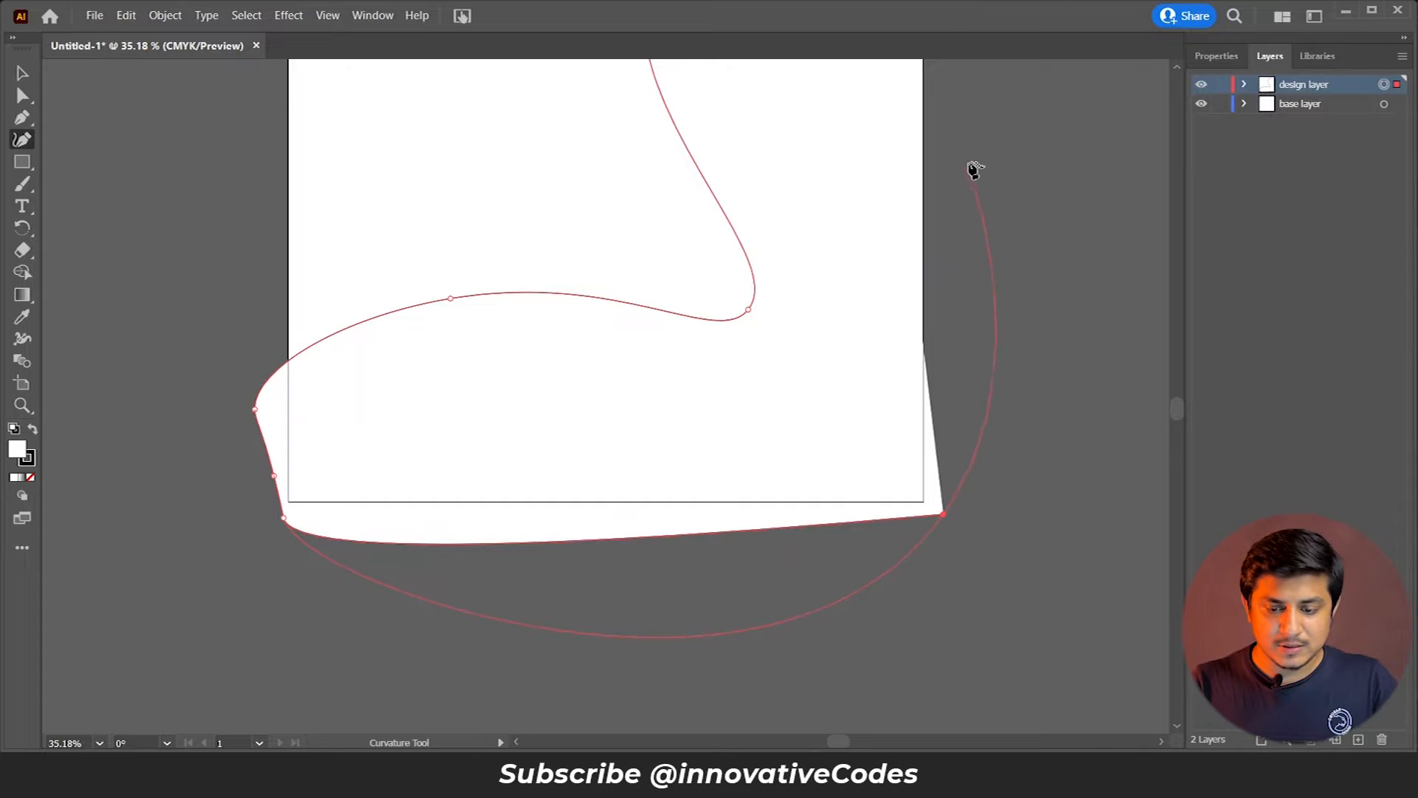
scroll(973, 167, up, 5)
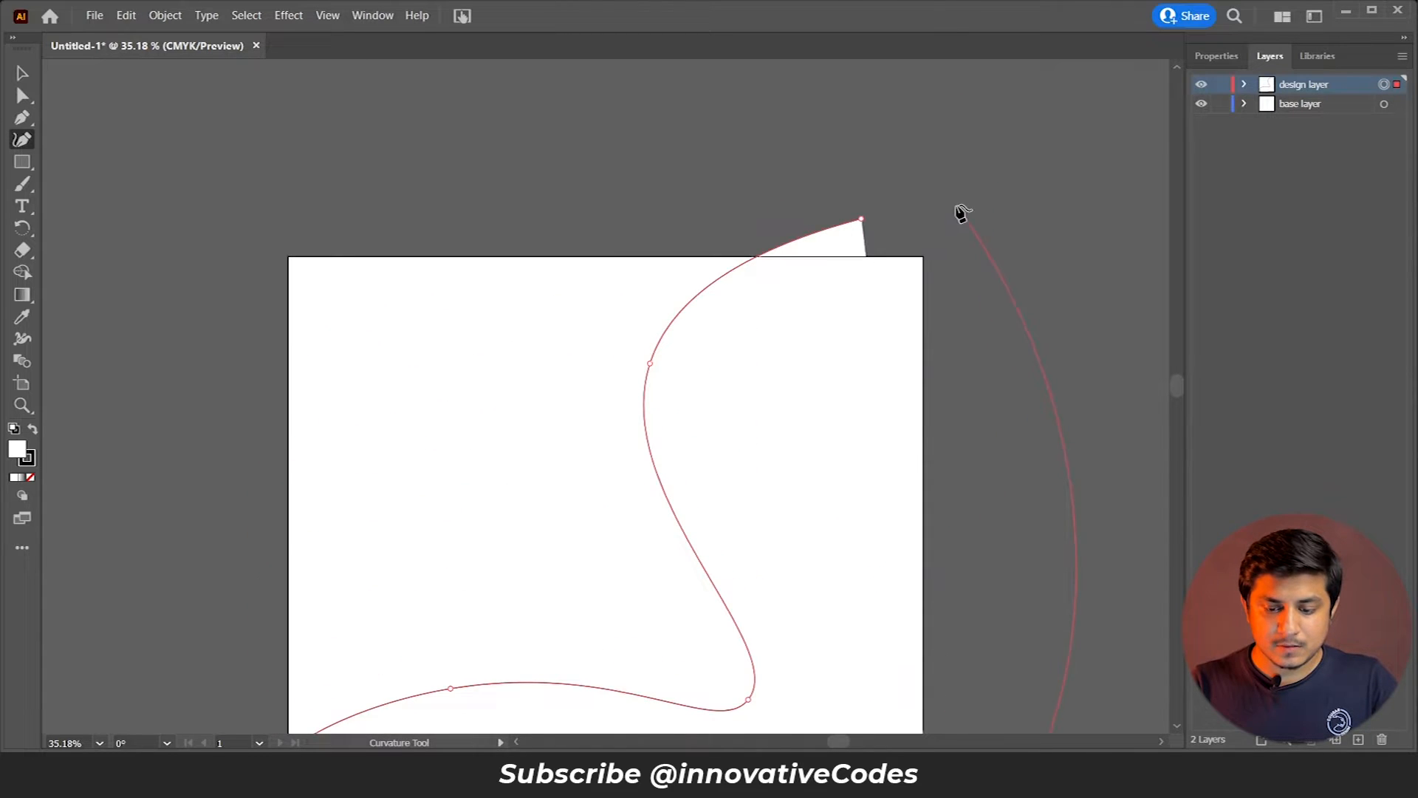
click(957, 206)
click(863, 220)
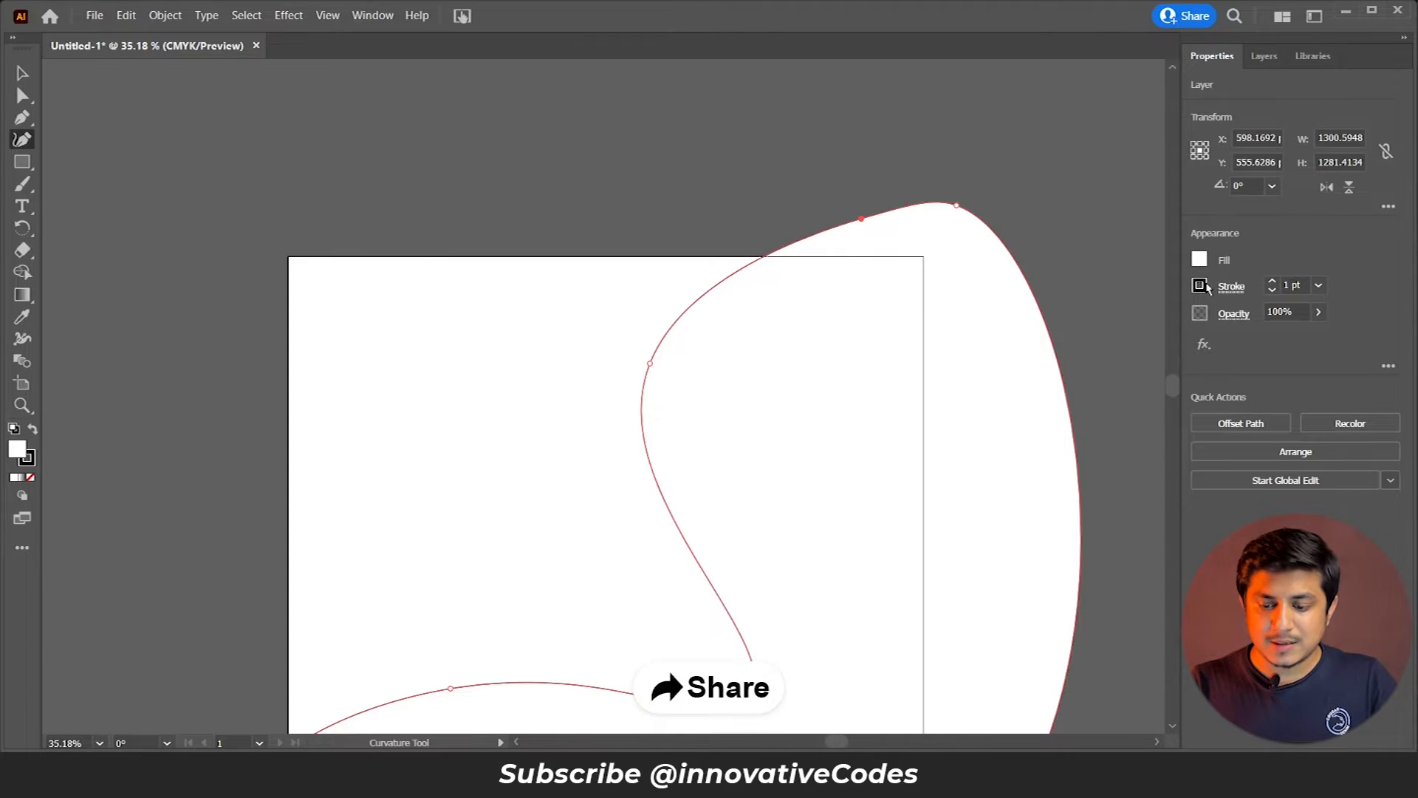
Step: Set the curvy shape to no stroke and an orange fill
click(1200, 286)
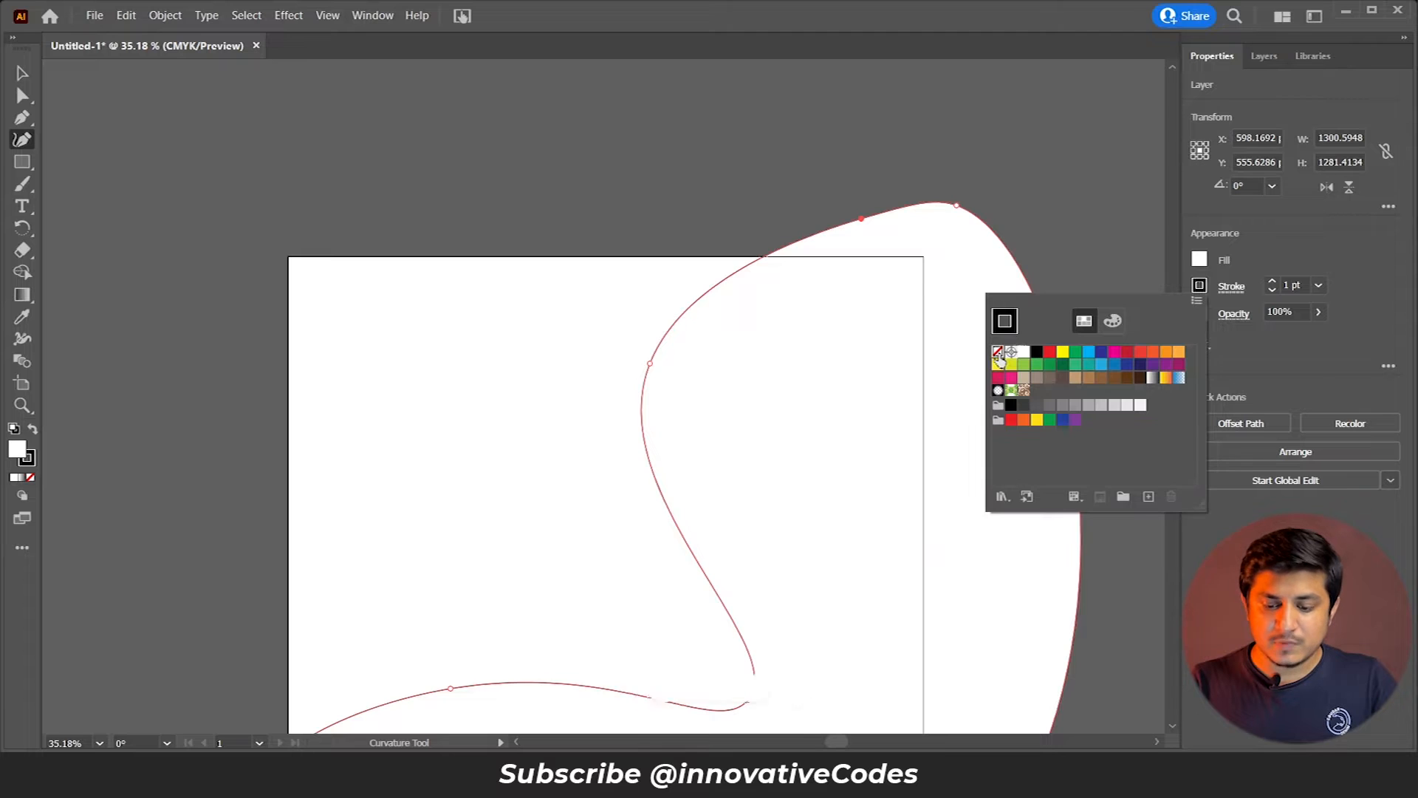
click(997, 351)
click(1200, 260)
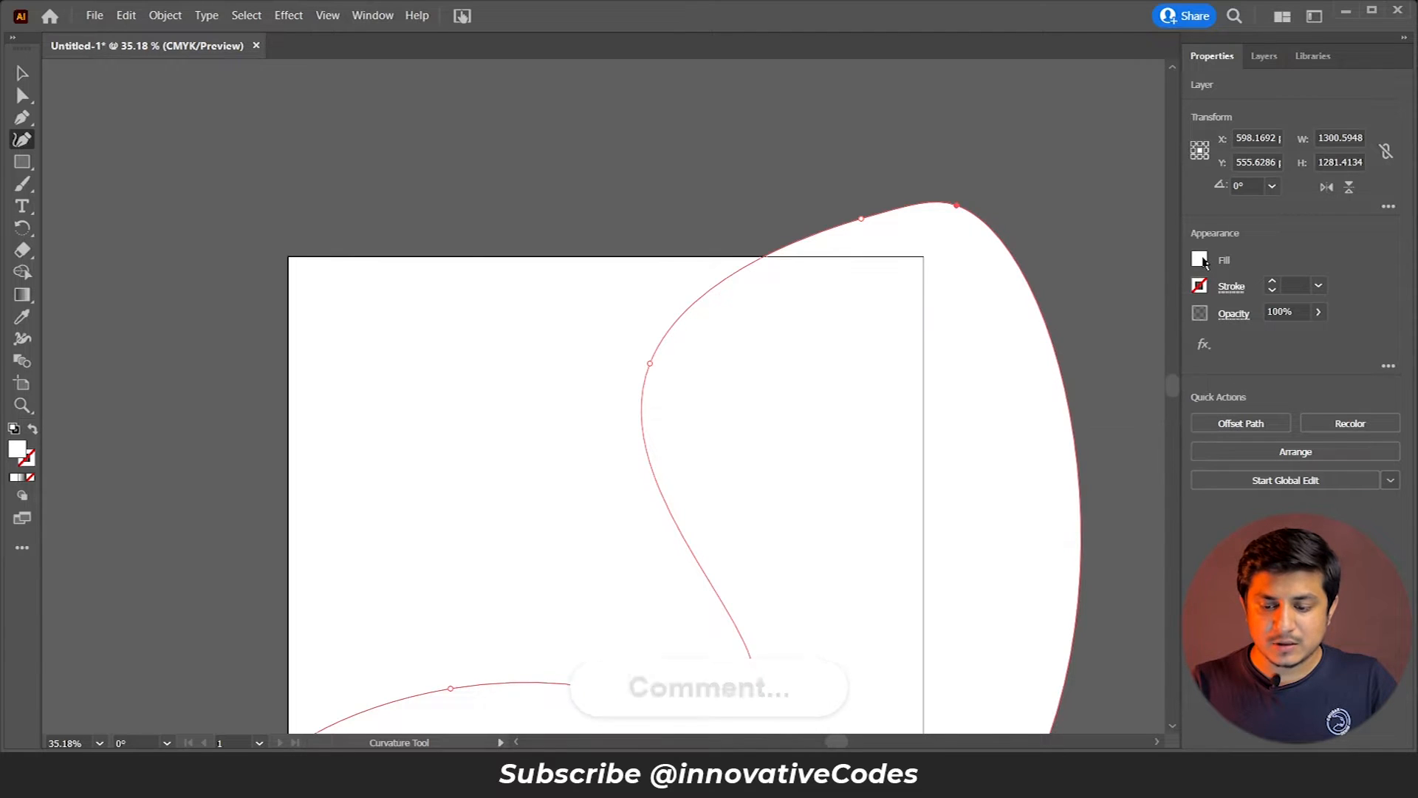
click(1199, 259)
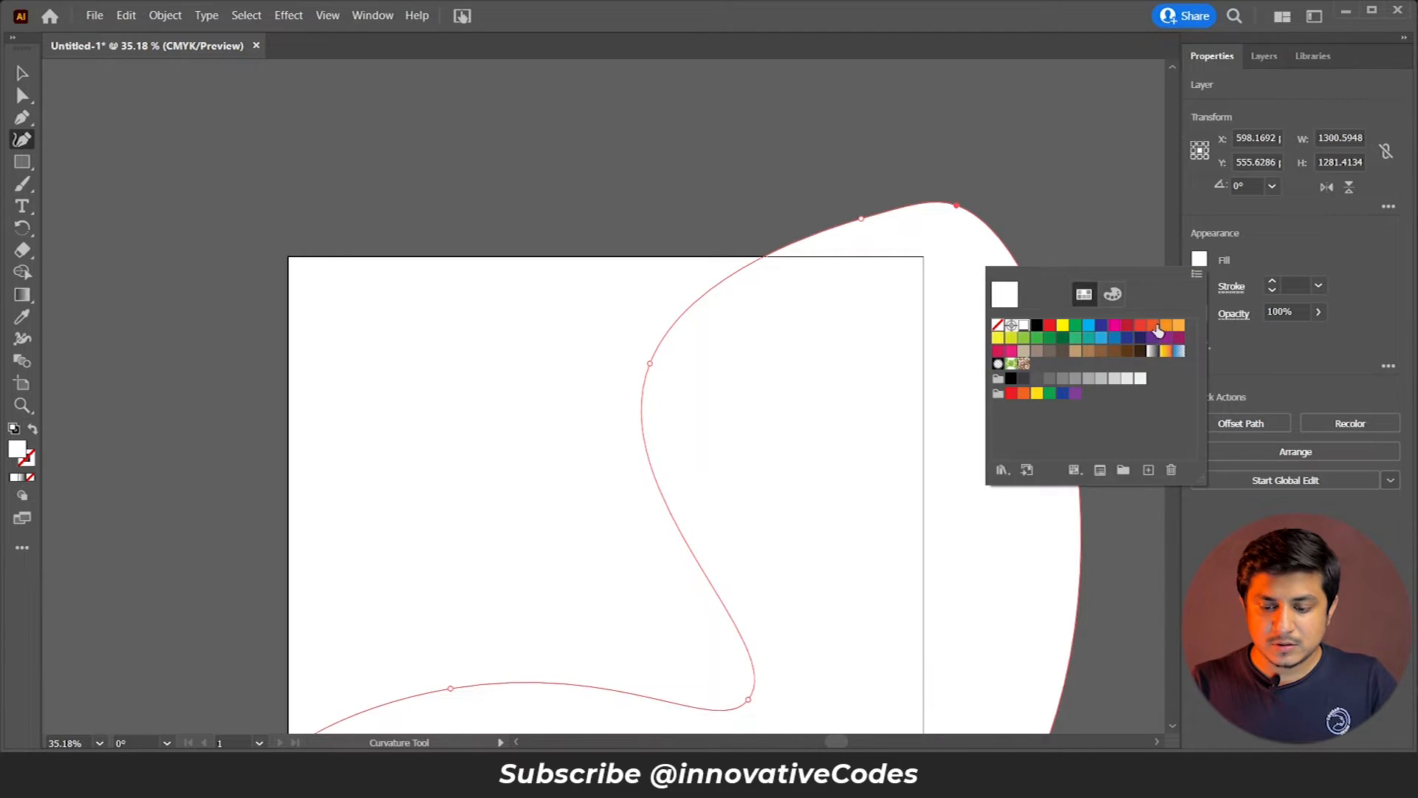
click(1167, 327)
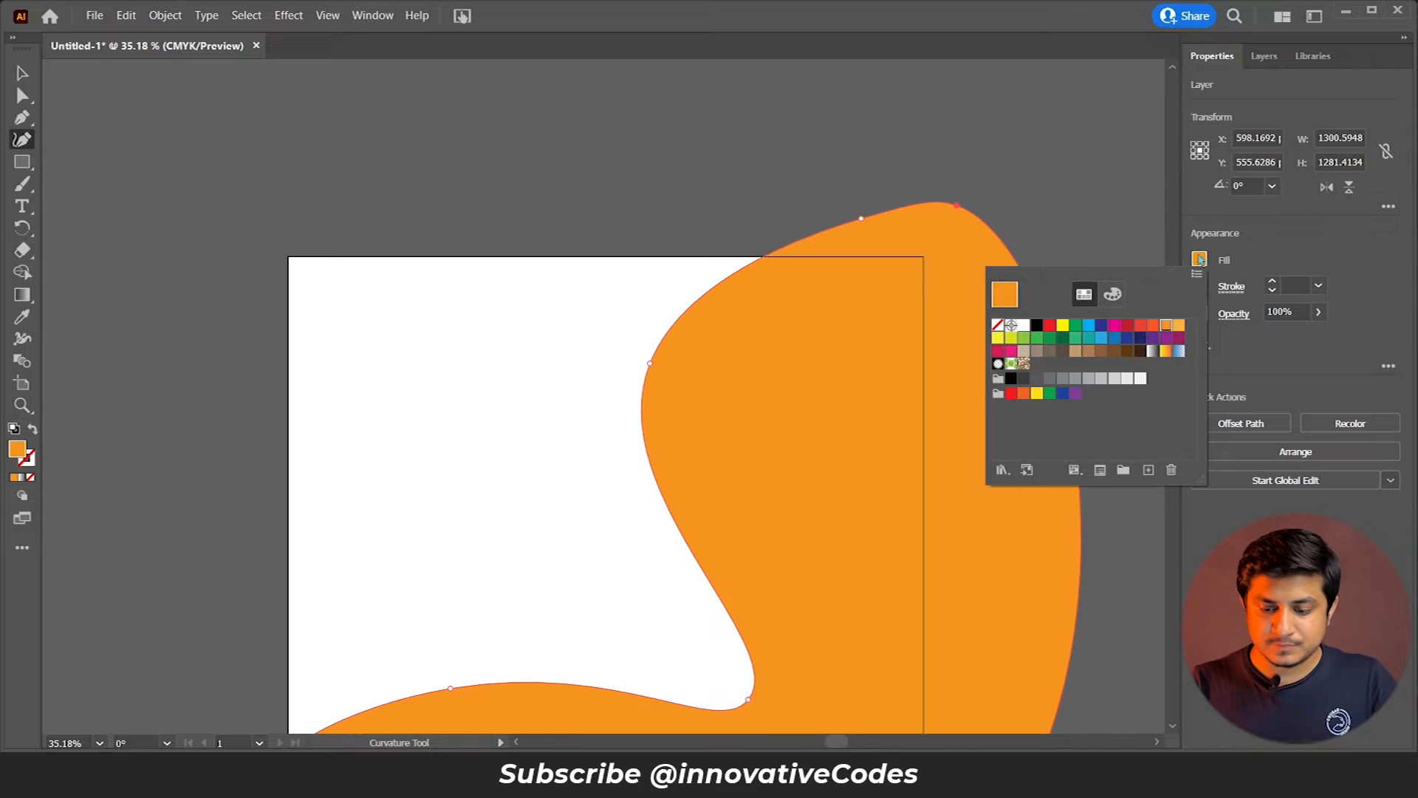
scroll(1044, 212, down, 5)
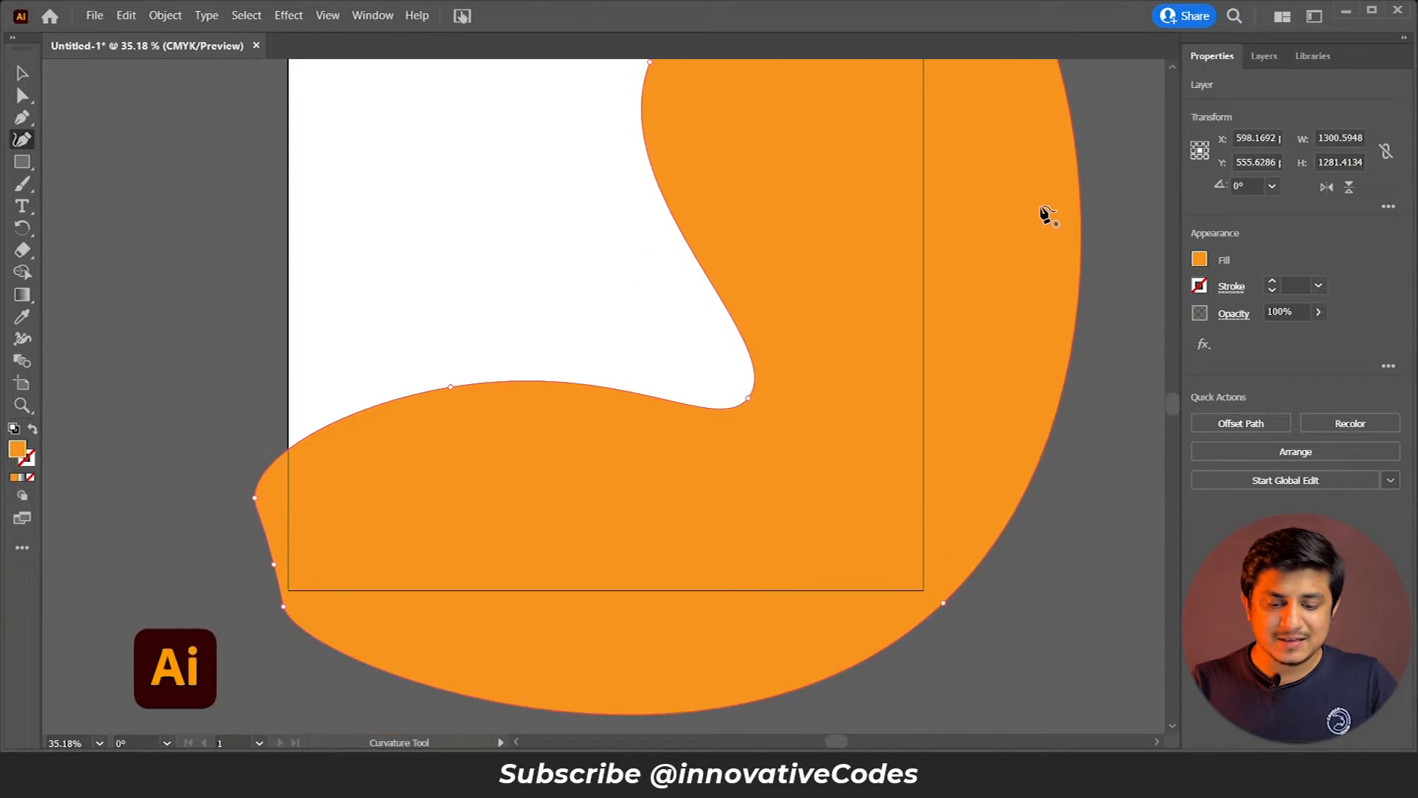
scroll(1044, 214, up, 2)
Step: Draw a 650 px circle over the orange shape, nudge it up-left, and fill it light grey
click(23, 163)
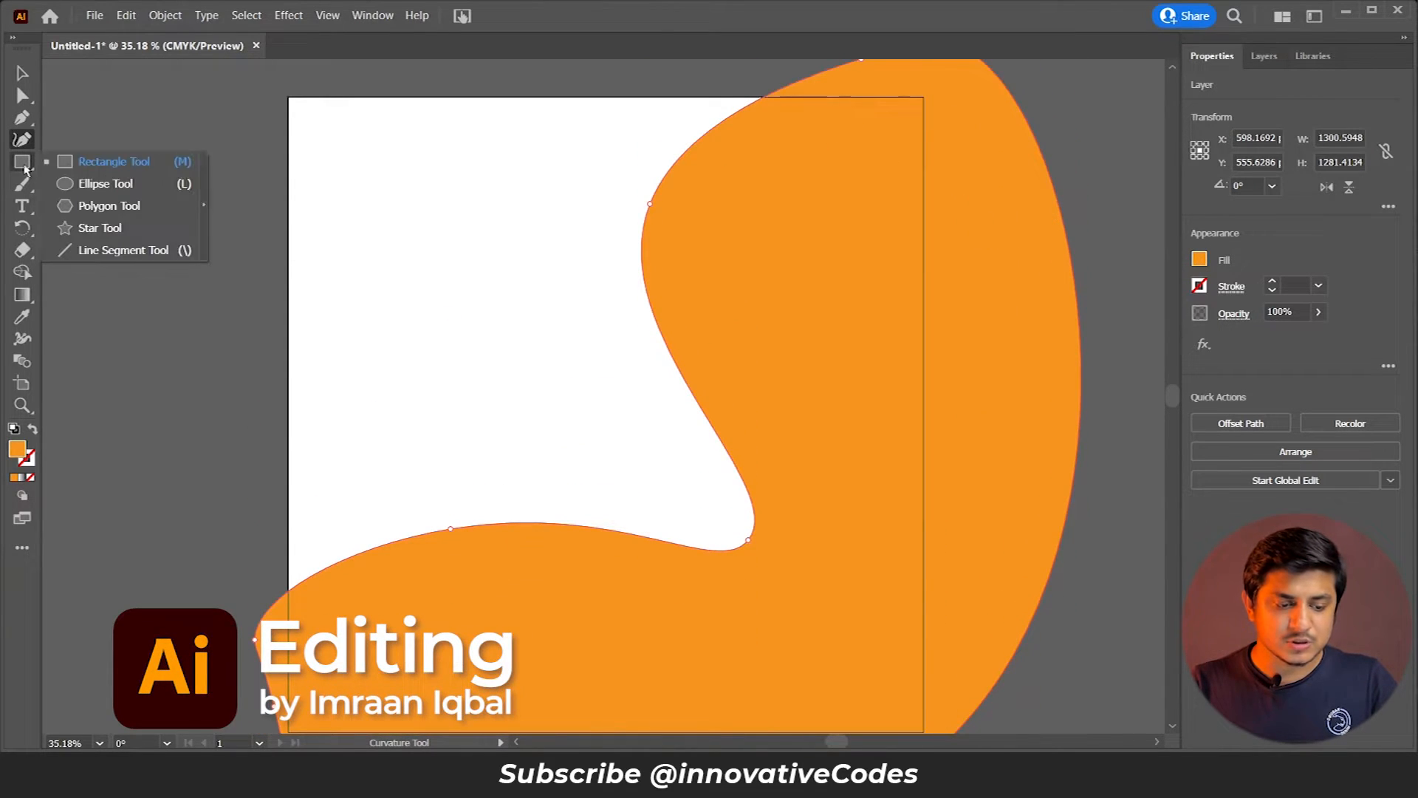
click(73, 183)
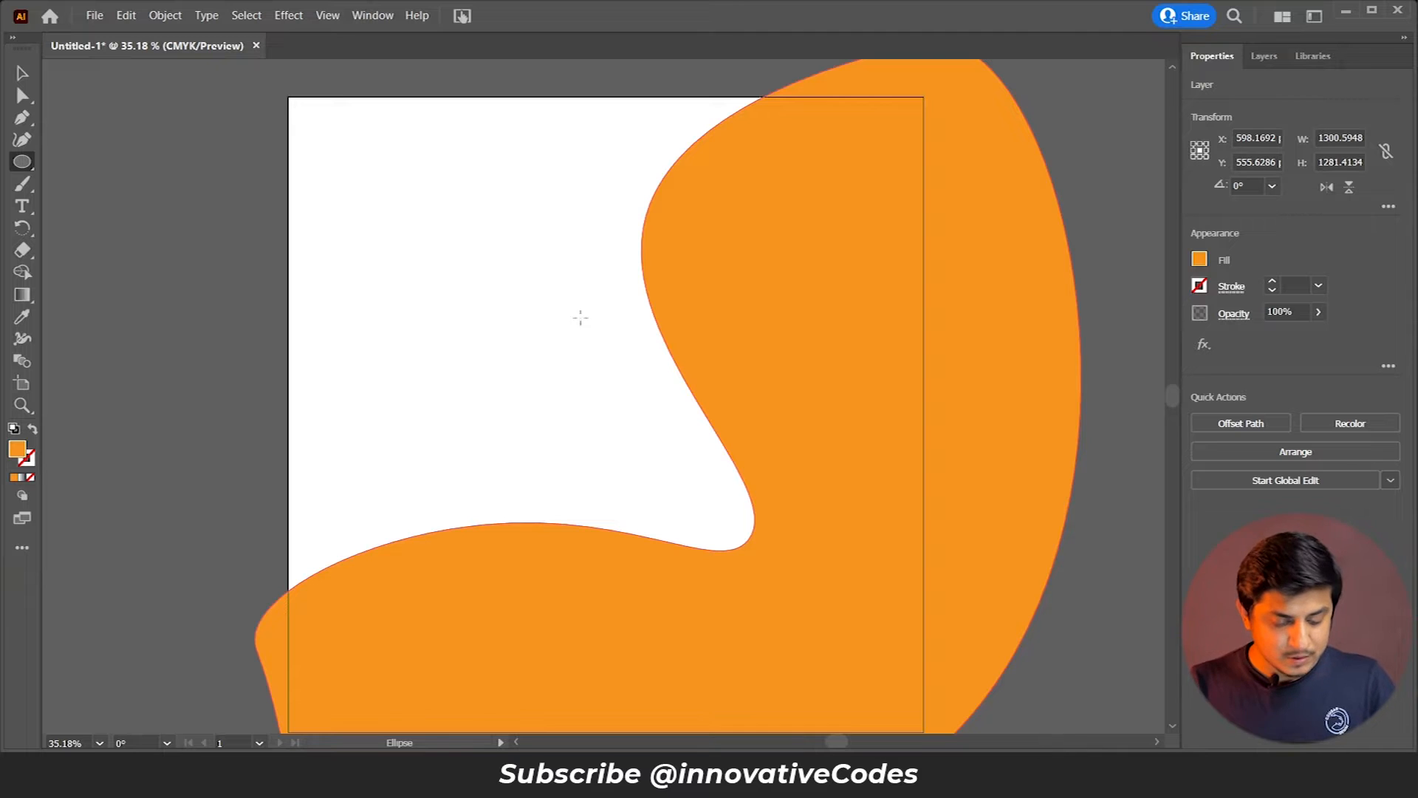
mouse_move(579, 323)
mouse_down()
mouse_move(894, 589)
mouse_move(1038, 614)
mouse_move(991, 582)
mouse_up()
scroll(992, 579, down, 5)
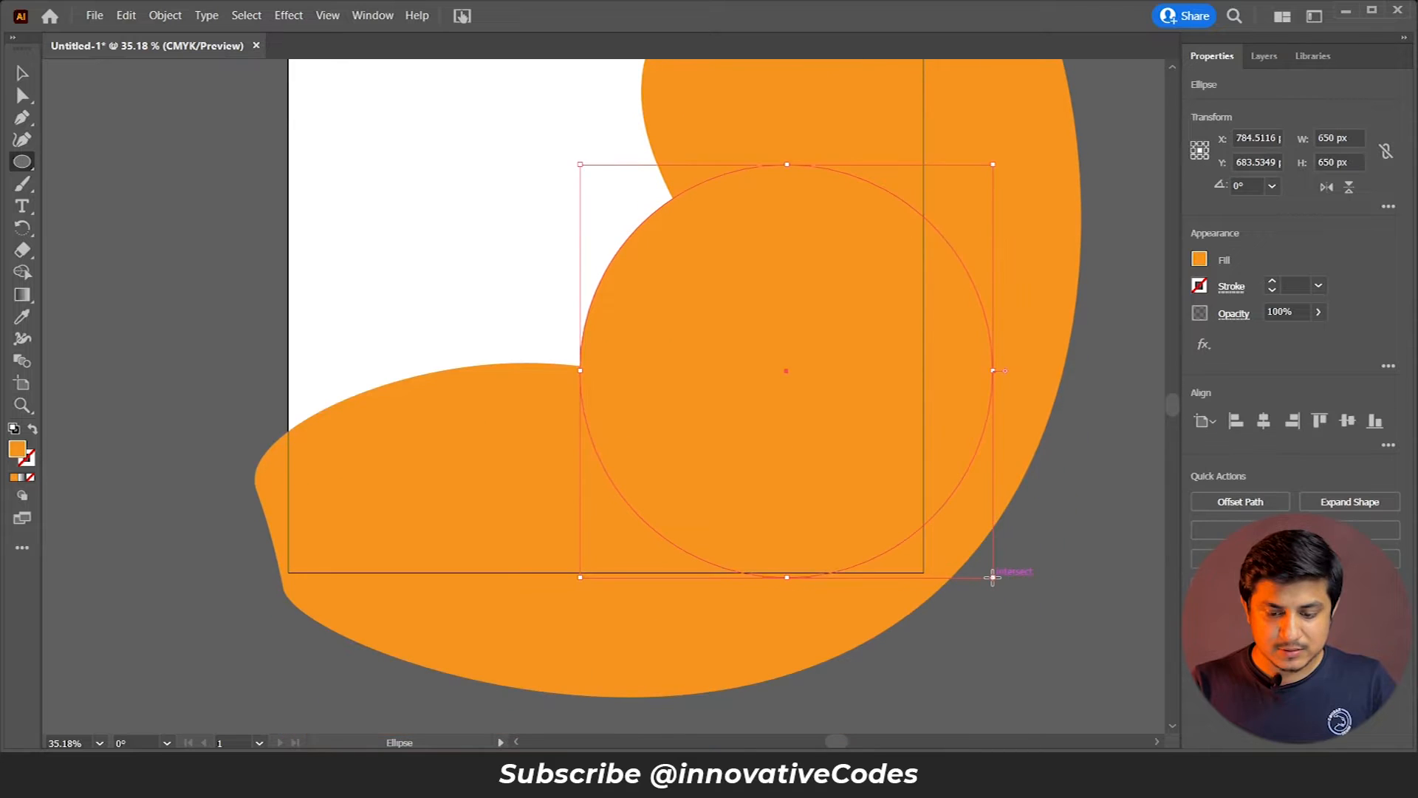
key(v)
mouse_move(892, 360)
mouse_down()
mouse_move(821, 290)
mouse_move(848, 317)
mouse_up()
click(1199, 260)
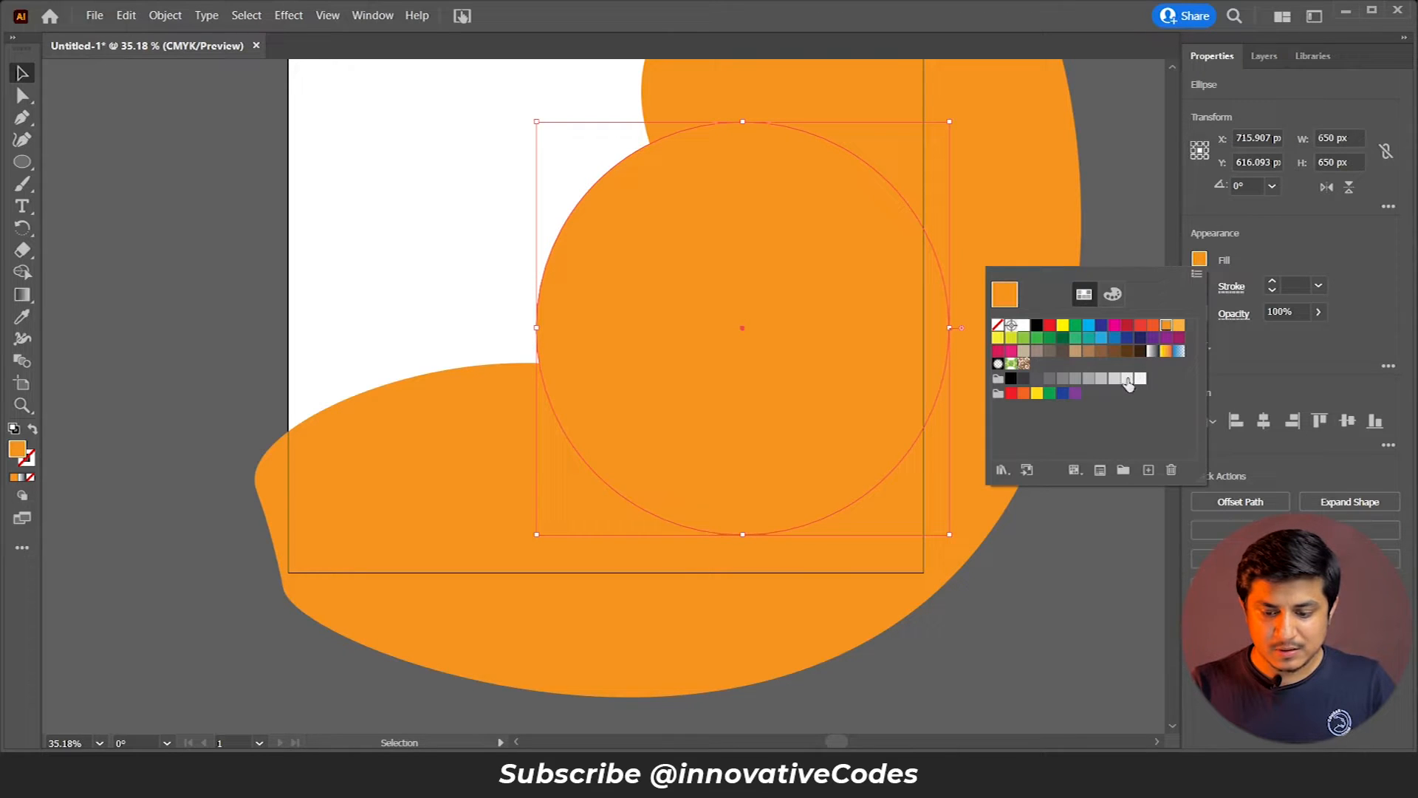
click(1127, 378)
click(1198, 261)
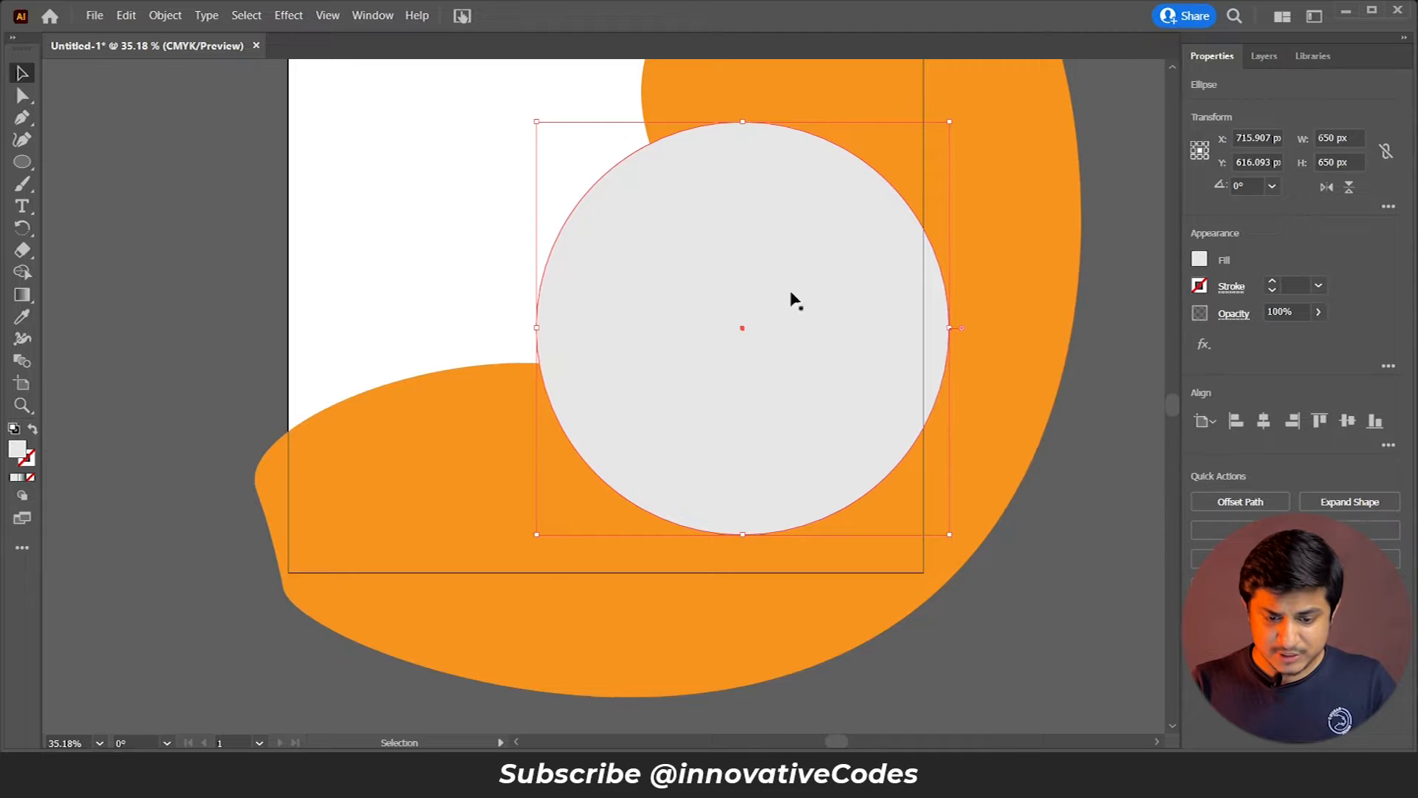
Step: Duplicate the circle over itself, make the copy slightly smaller, and fill it dark red
key(ctrl+c)
key(ctrl+v)
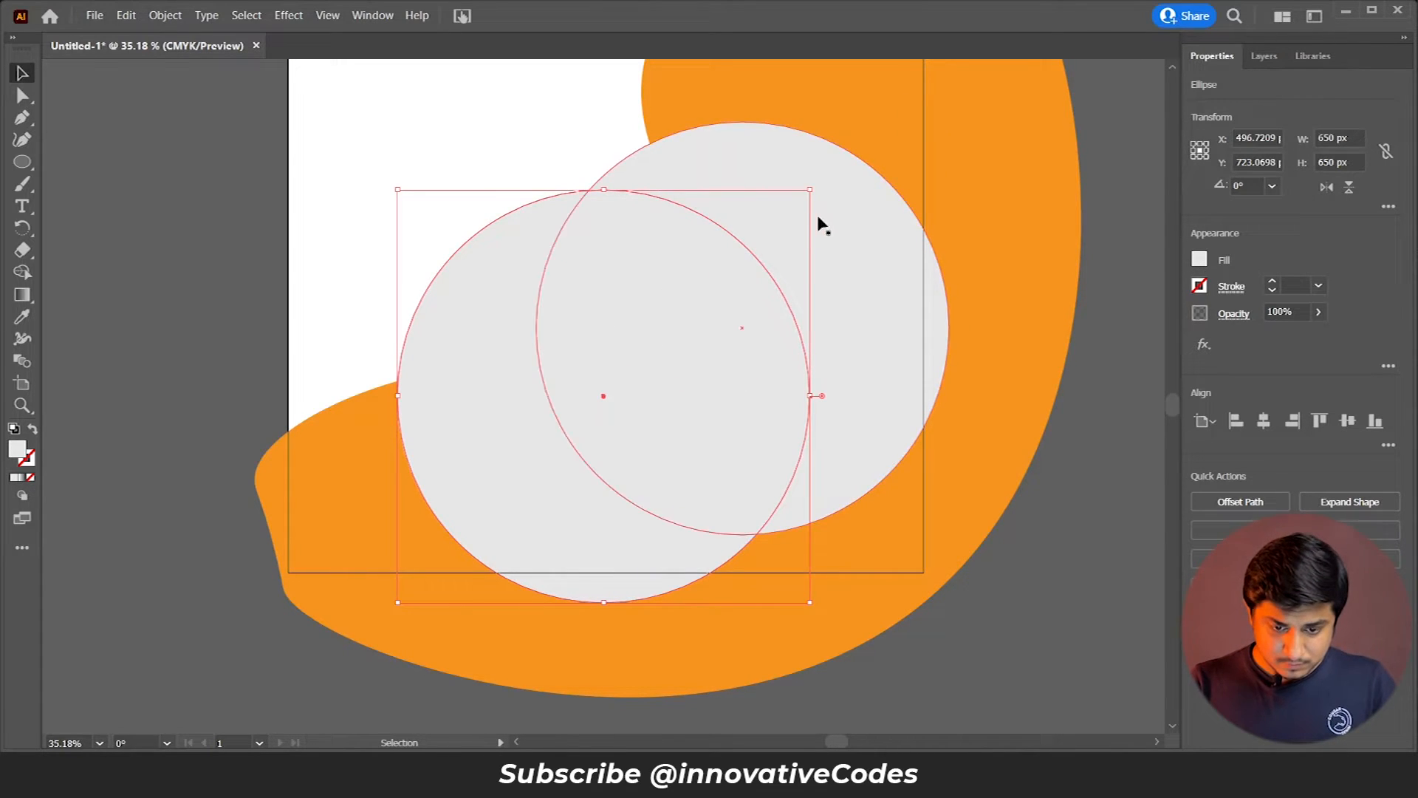
drag(684, 299, 827, 224)
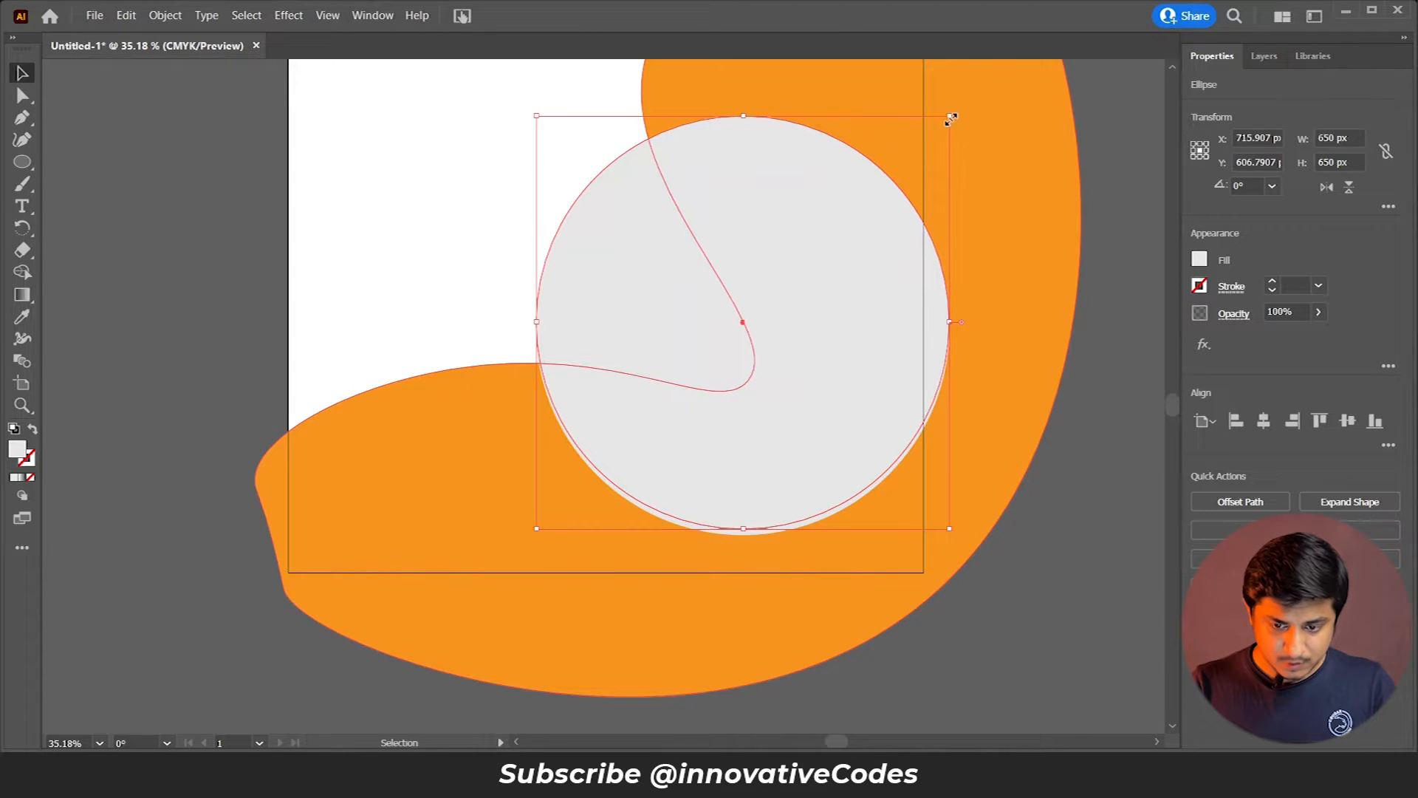
mouse_move(952, 118)
mouse_down()
mouse_move(934, 142)
mouse_move(949, 139)
mouse_up()
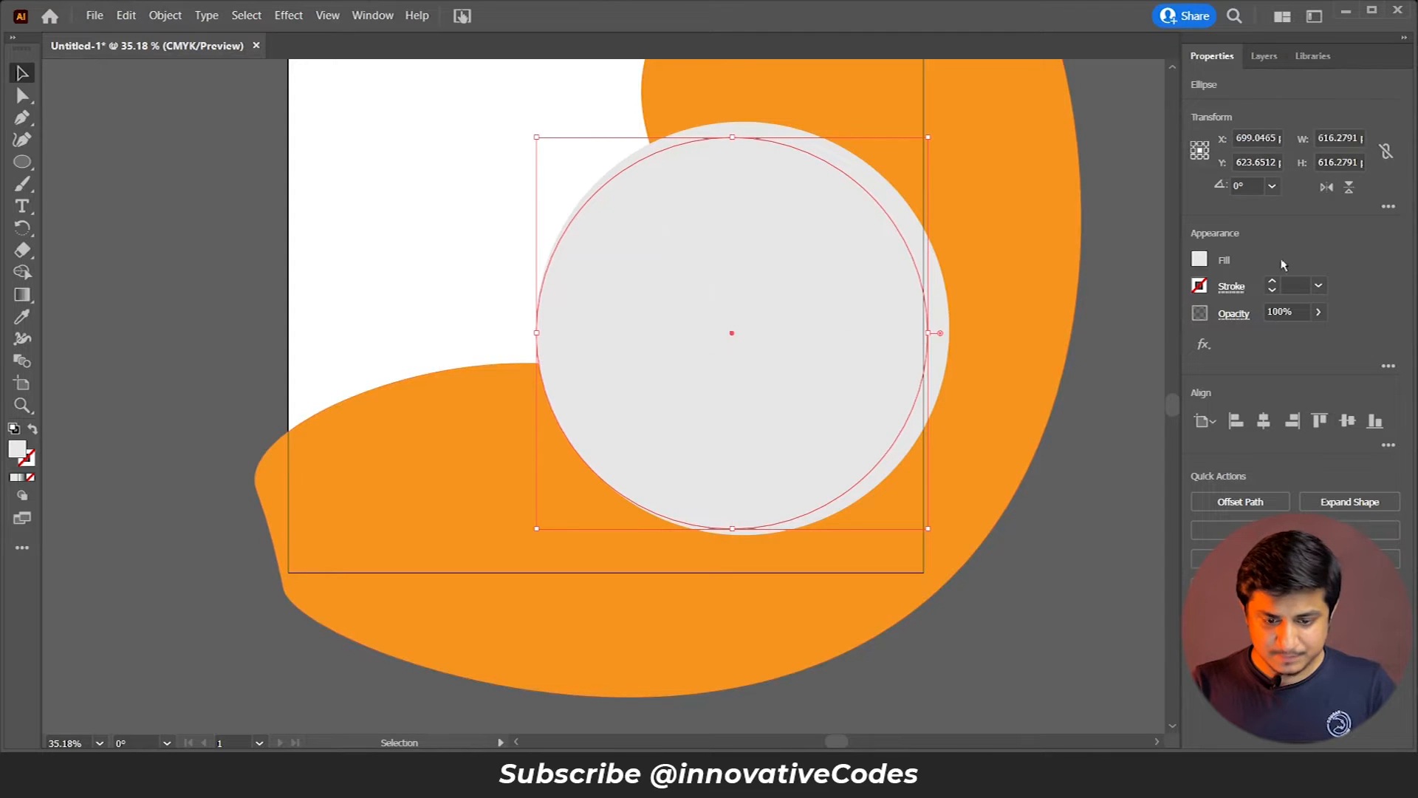
click(1204, 262)
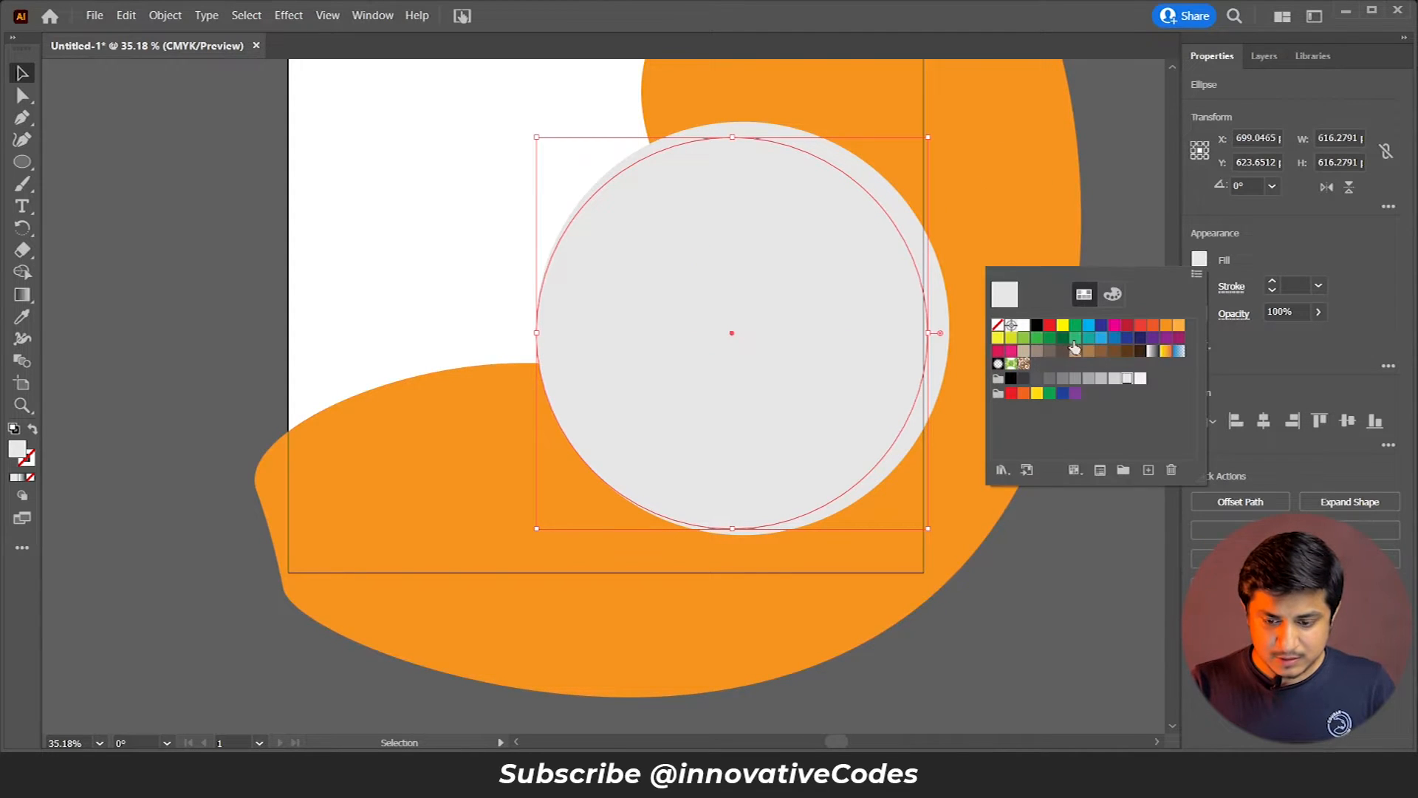
click(1127, 327)
drag(929, 138, 971, 129)
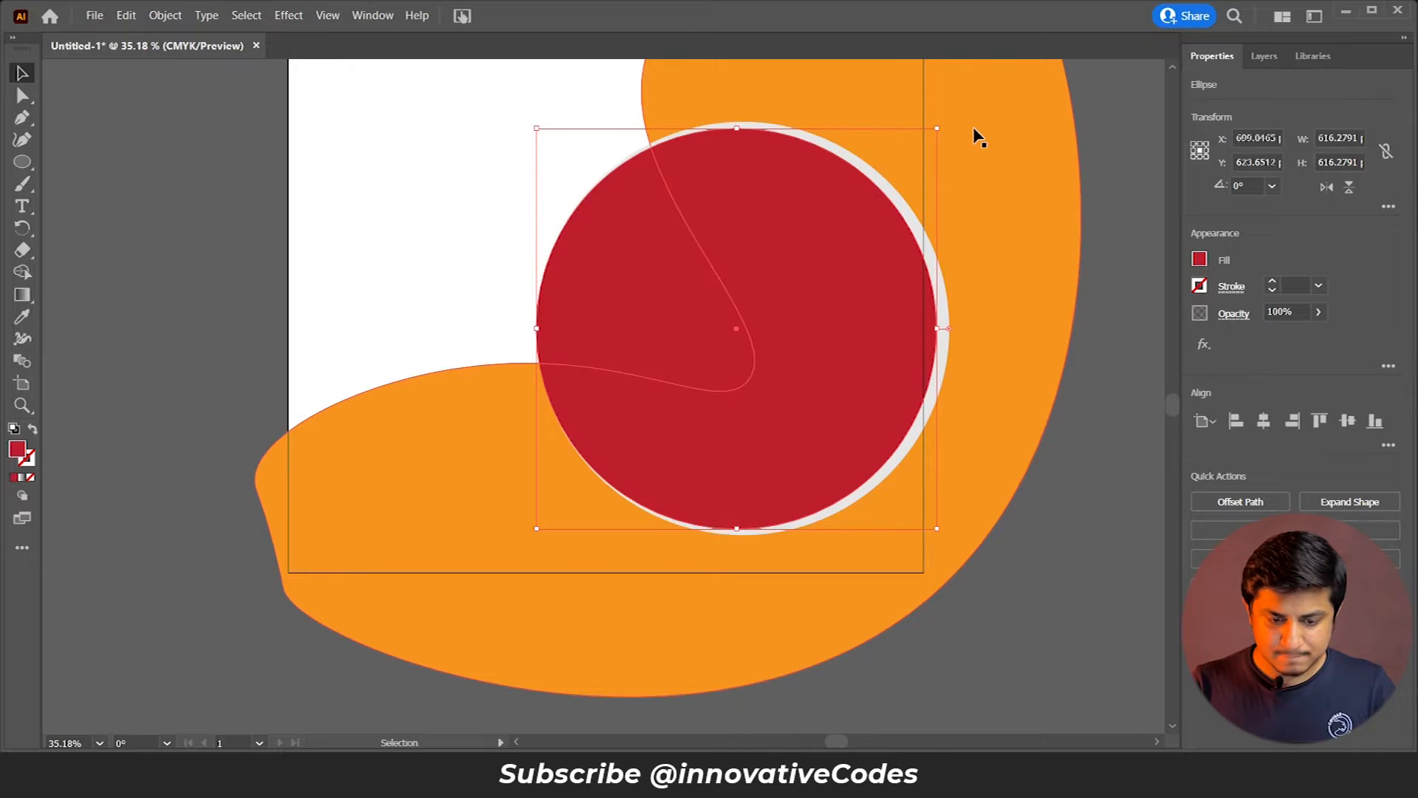
click(1097, 265)
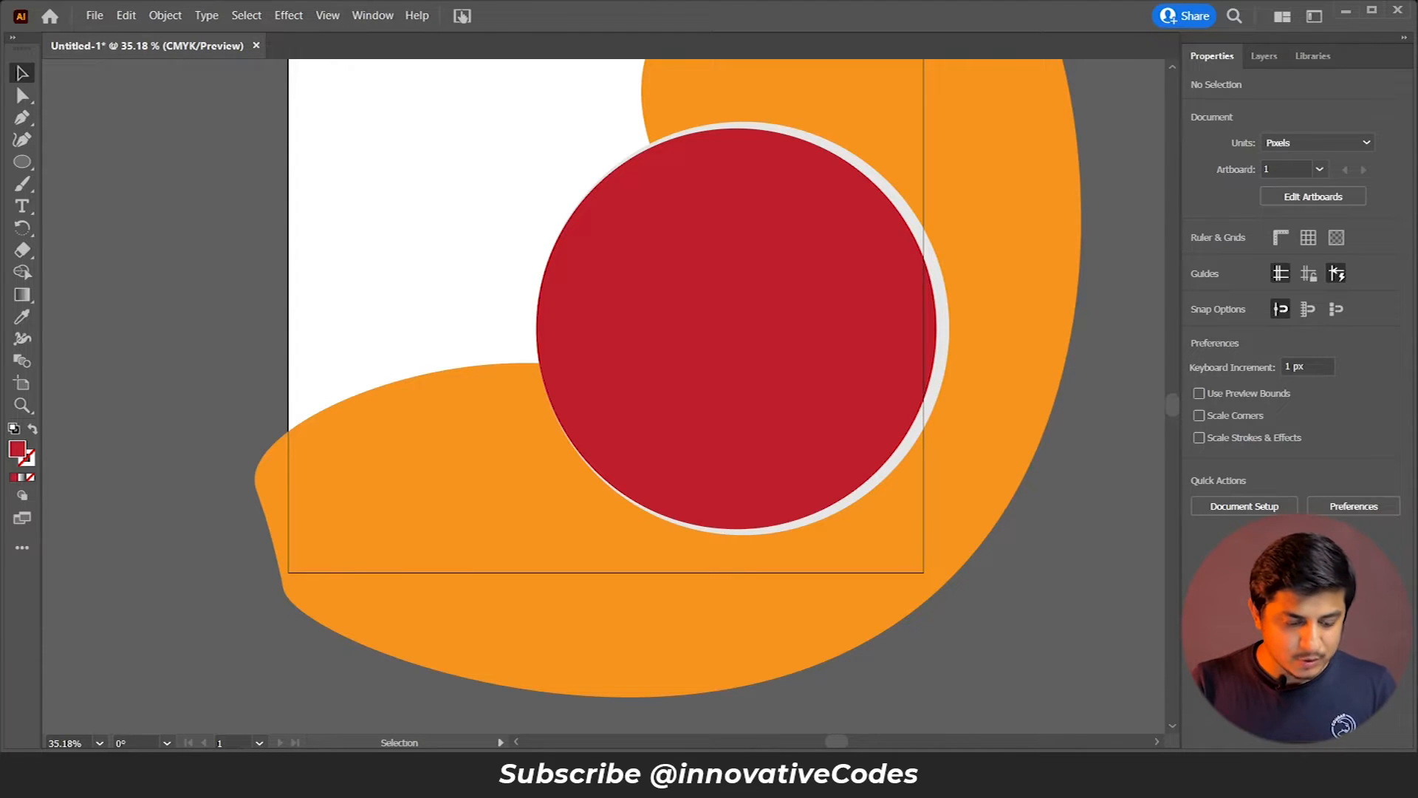
Step: Drag the armchair photo in from Post Material, stack it below the red circle in Layers, and select both
click(654, 772)
drag(589, 203, 703, 370)
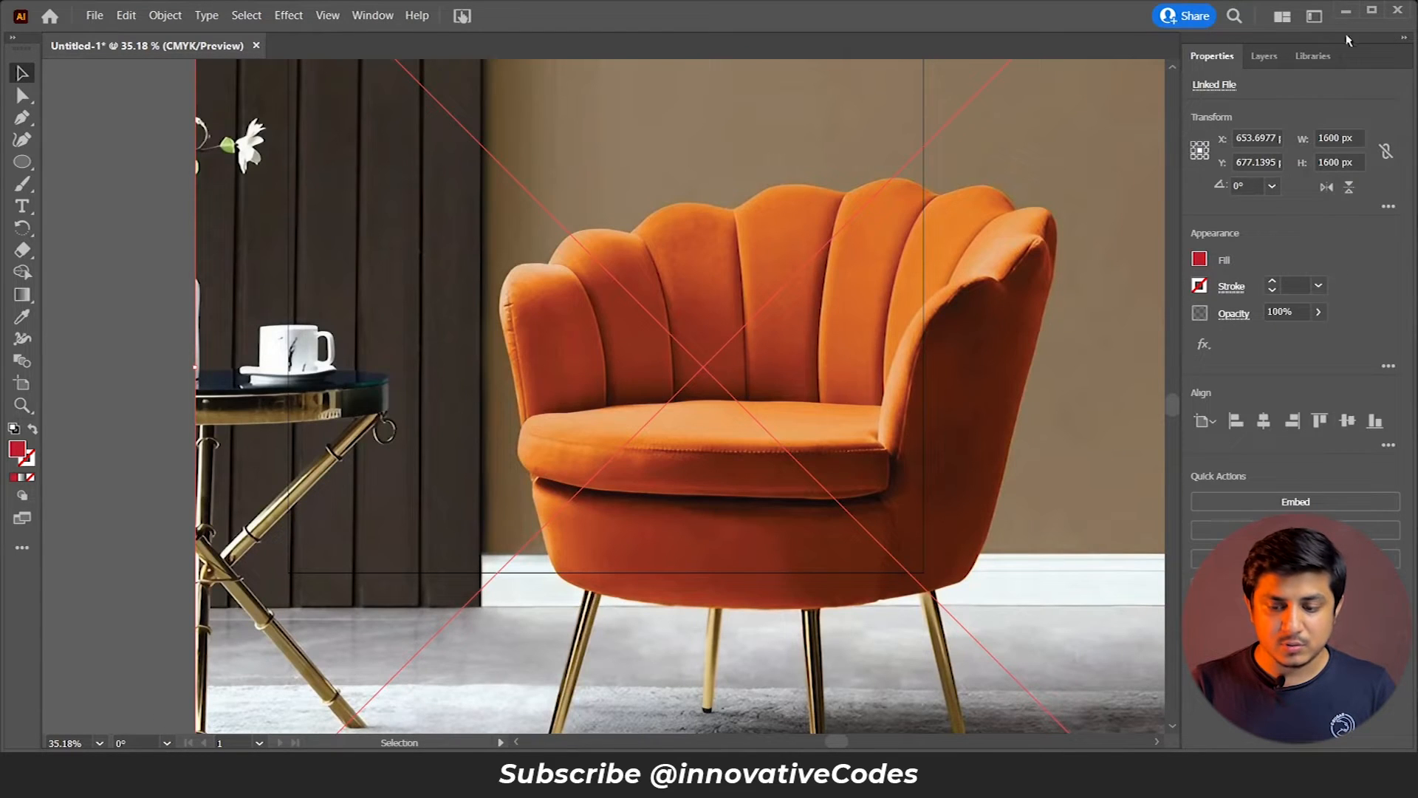
click(1267, 57)
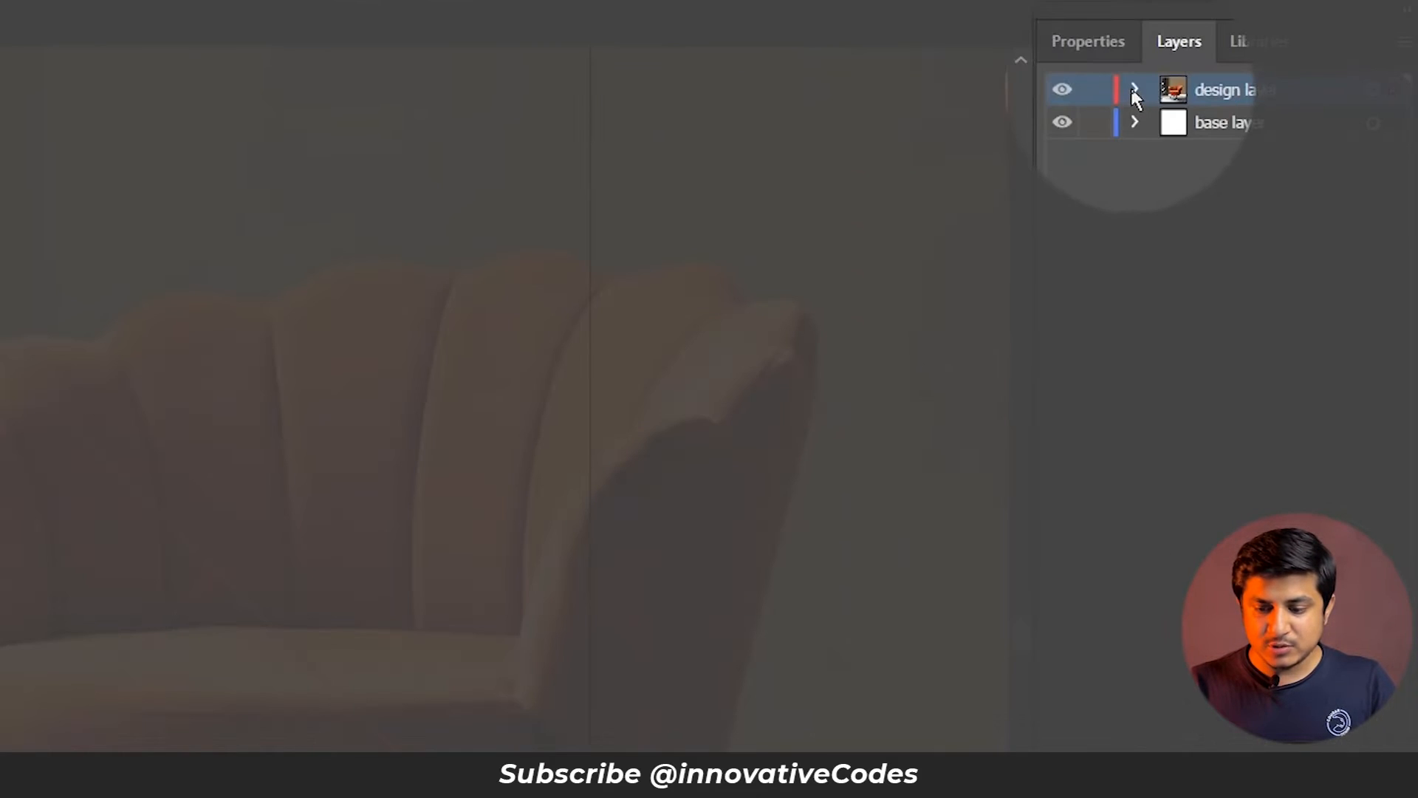
click(1134, 90)
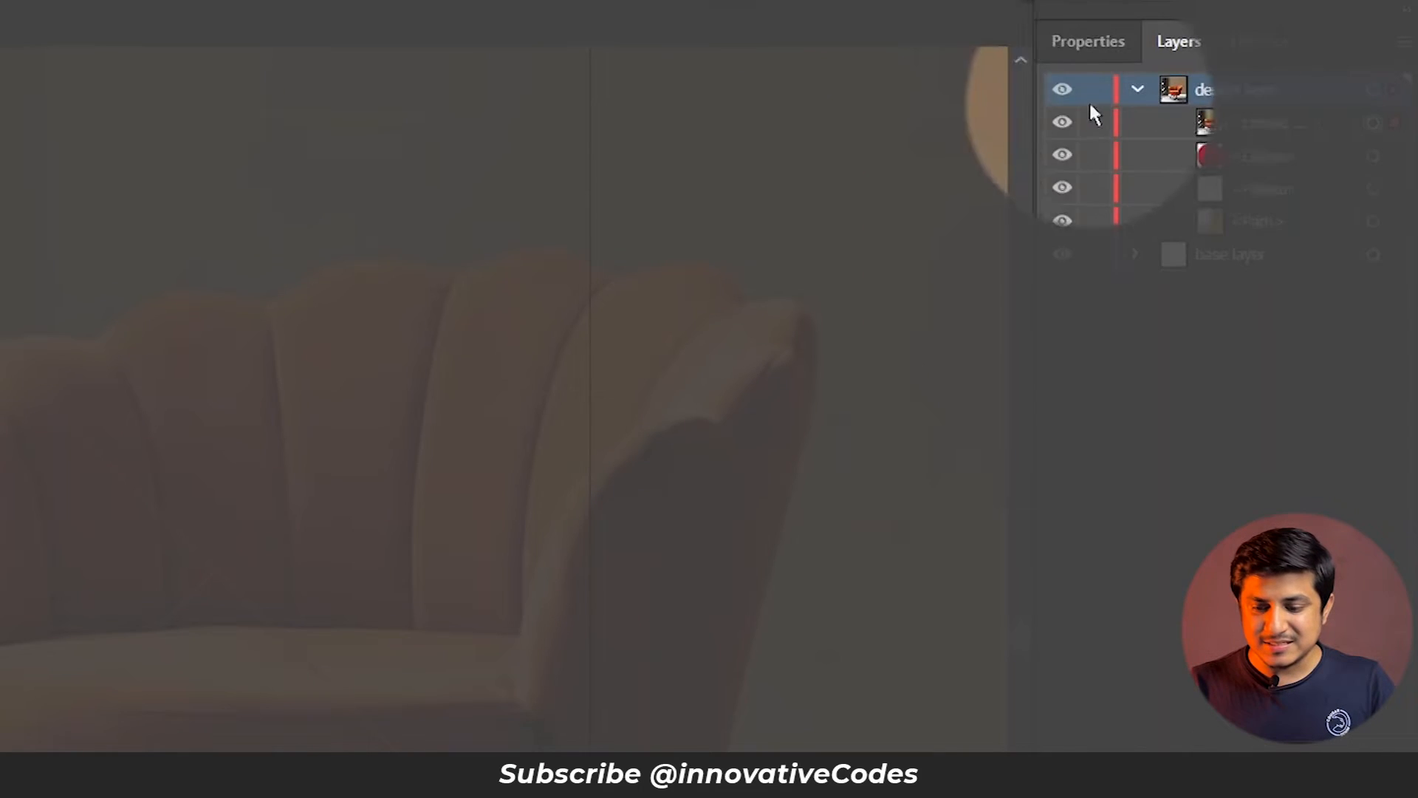
click(1262, 122)
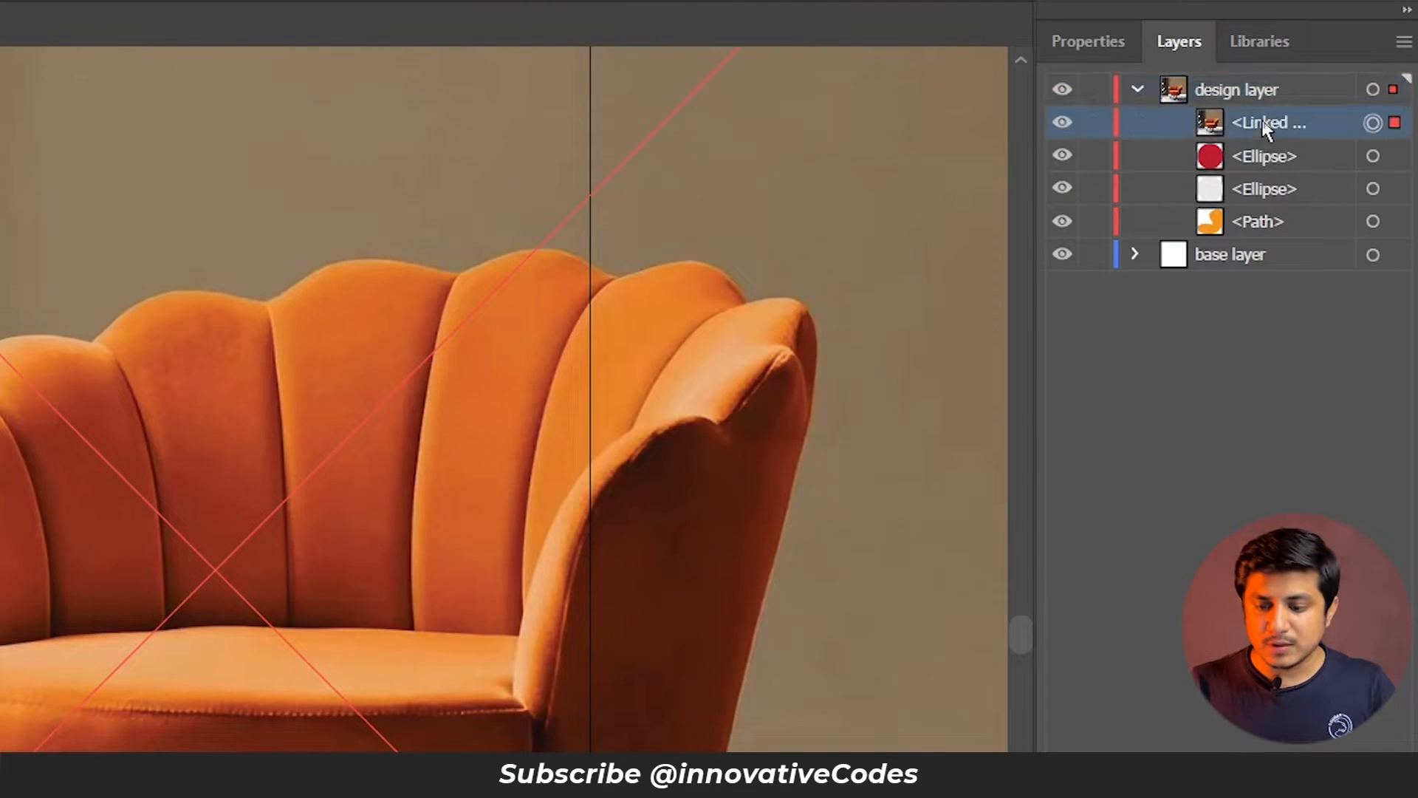
drag(1261, 120, 1263, 157)
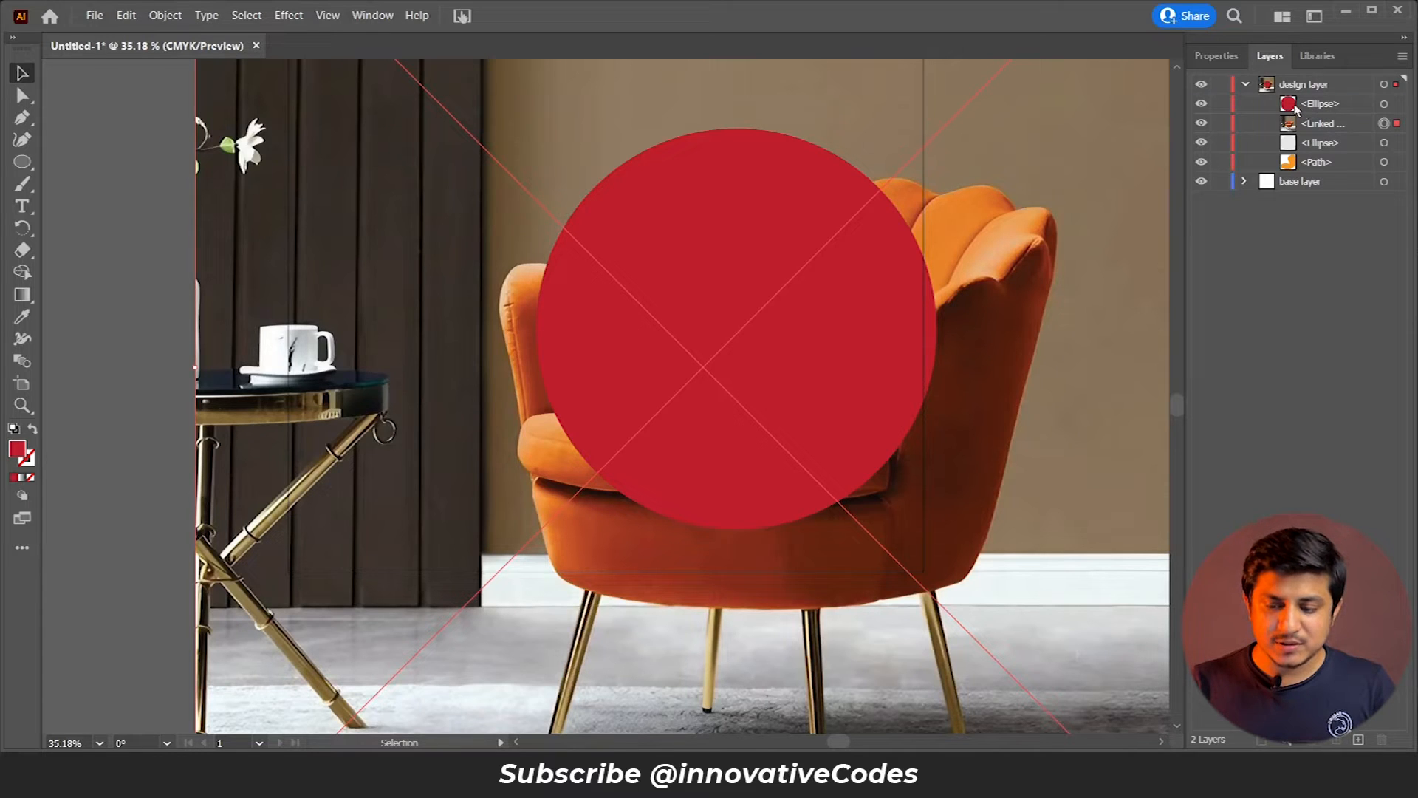
click(1300, 110)
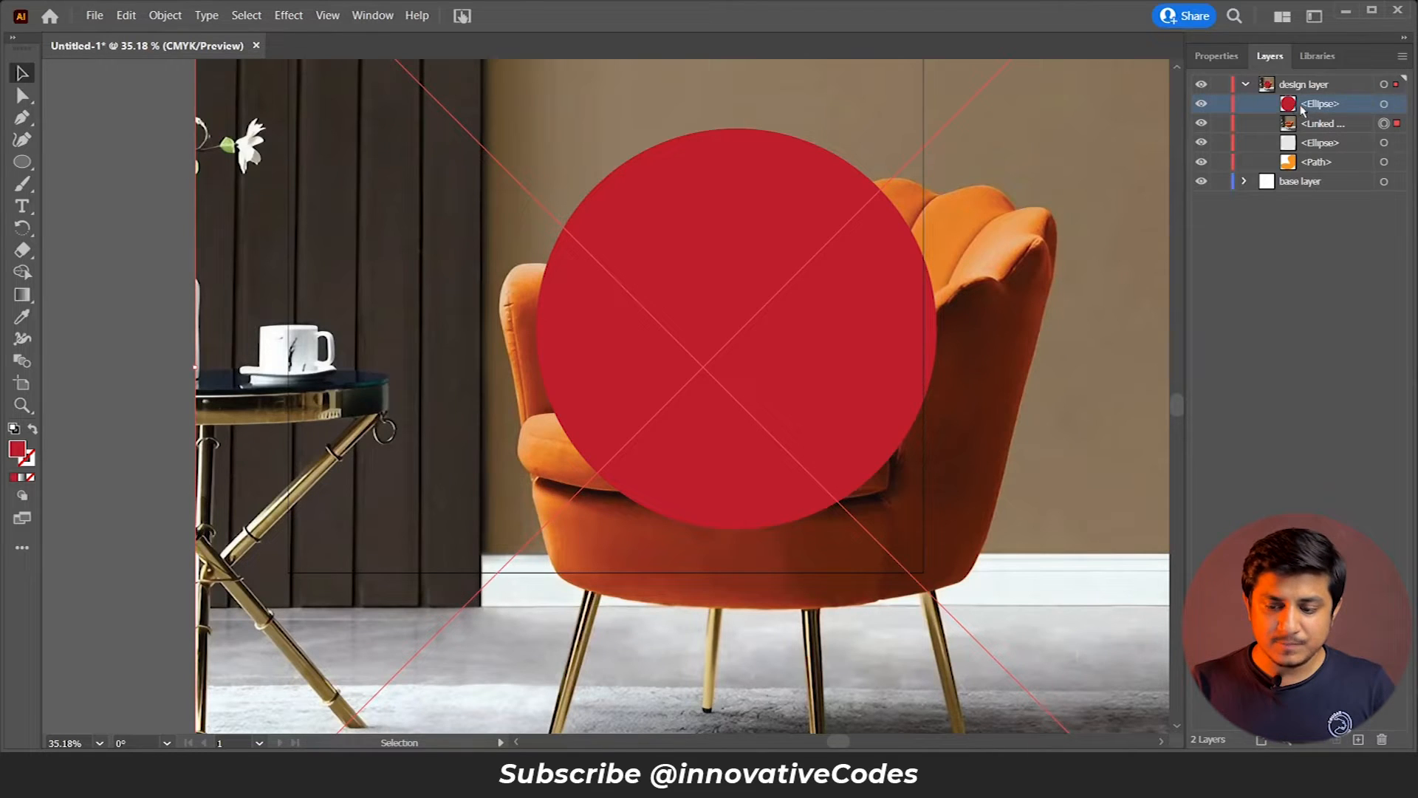
click(1385, 105)
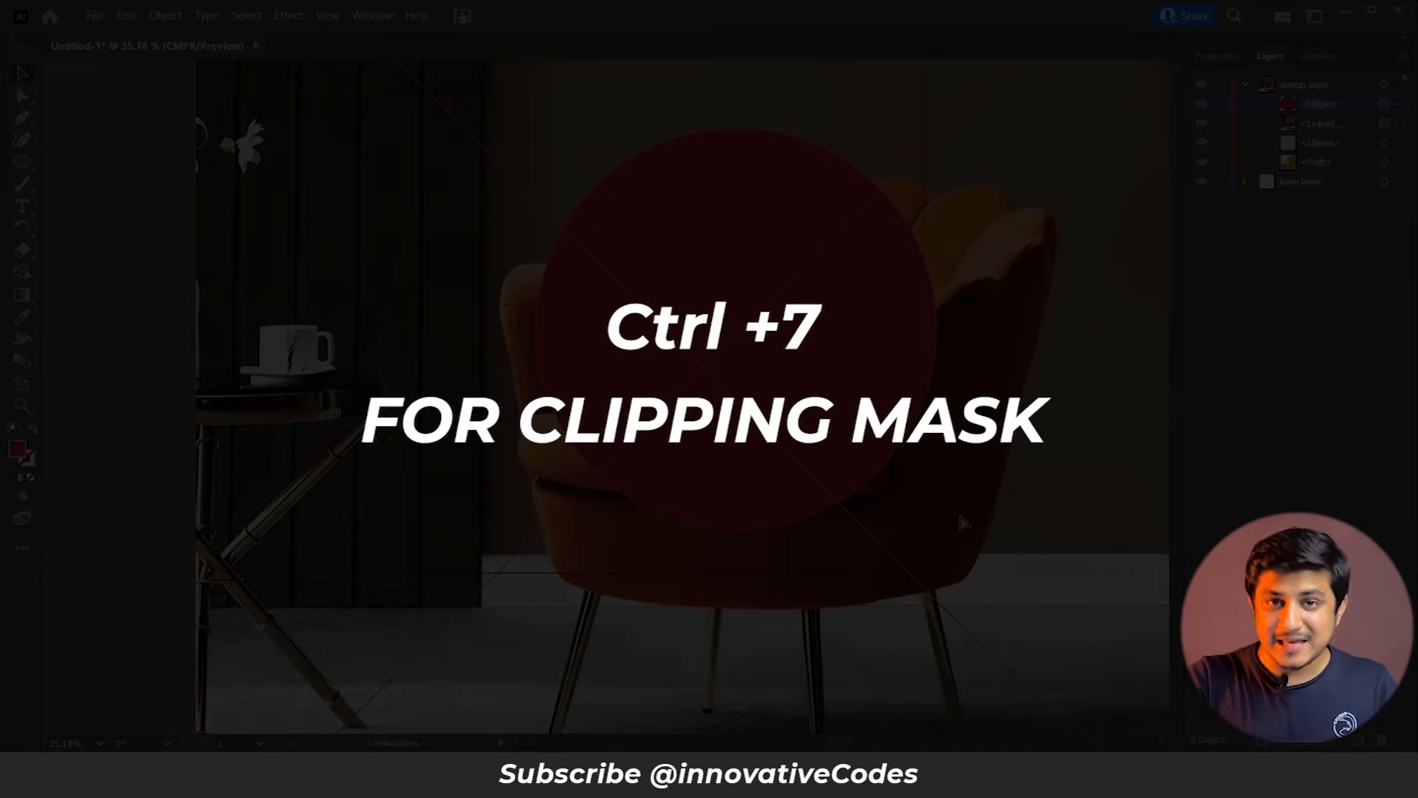
Step: Make a clipping mask with Ctrl+7 so the armchair photo shows only inside the red circle
key(ctrl+7)
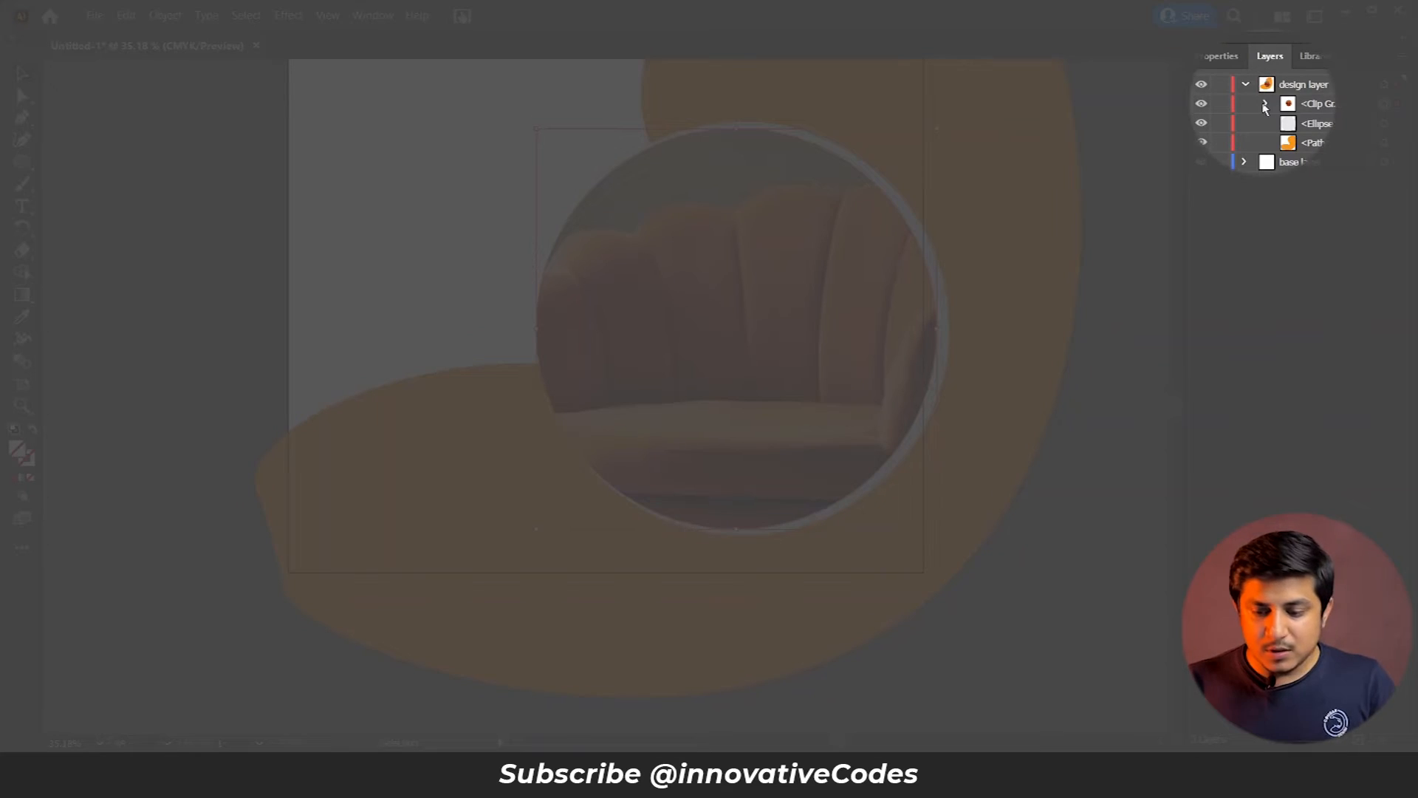
Step: Scale down and reposition the photo inside the clip group so the whole armchair fits, then show rulers
click(1263, 104)
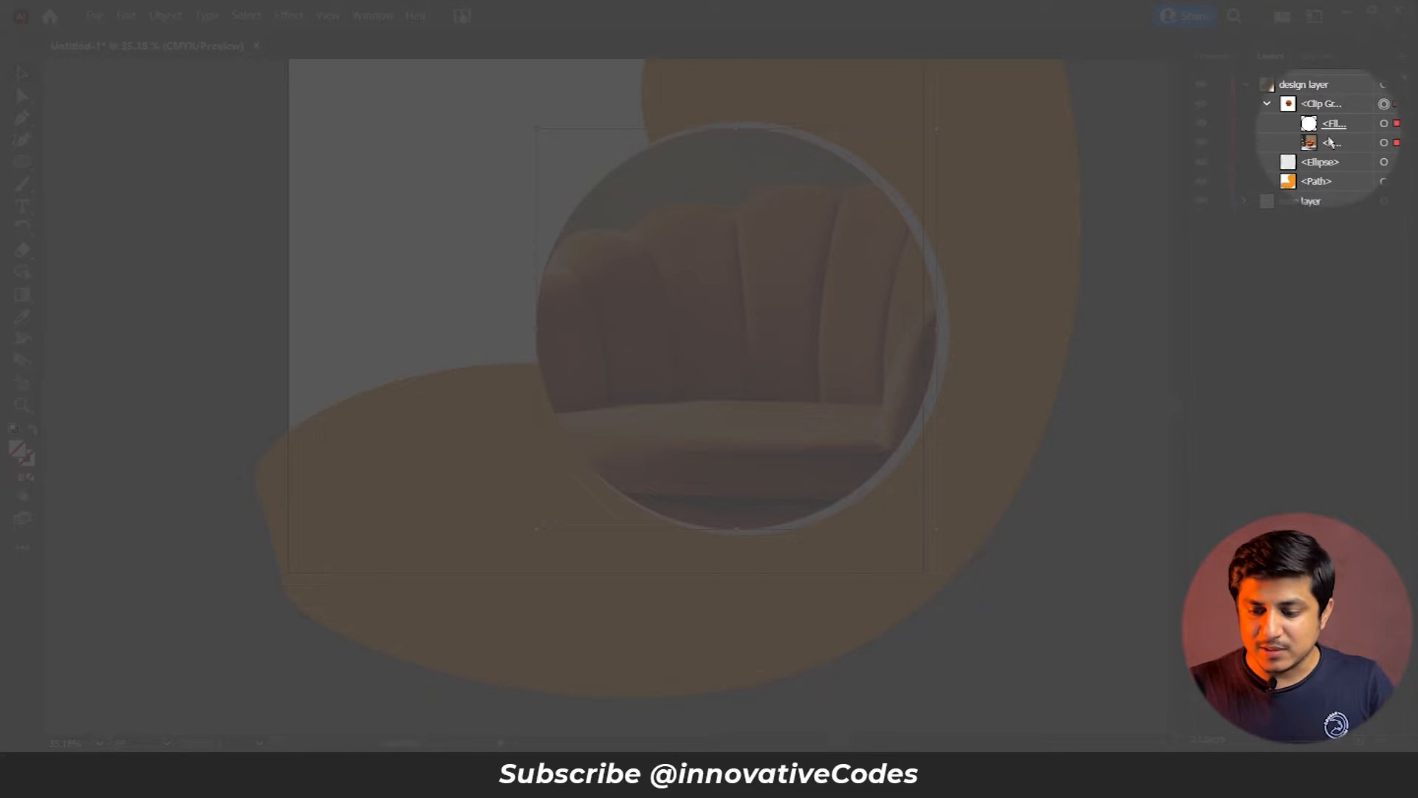
click(1384, 143)
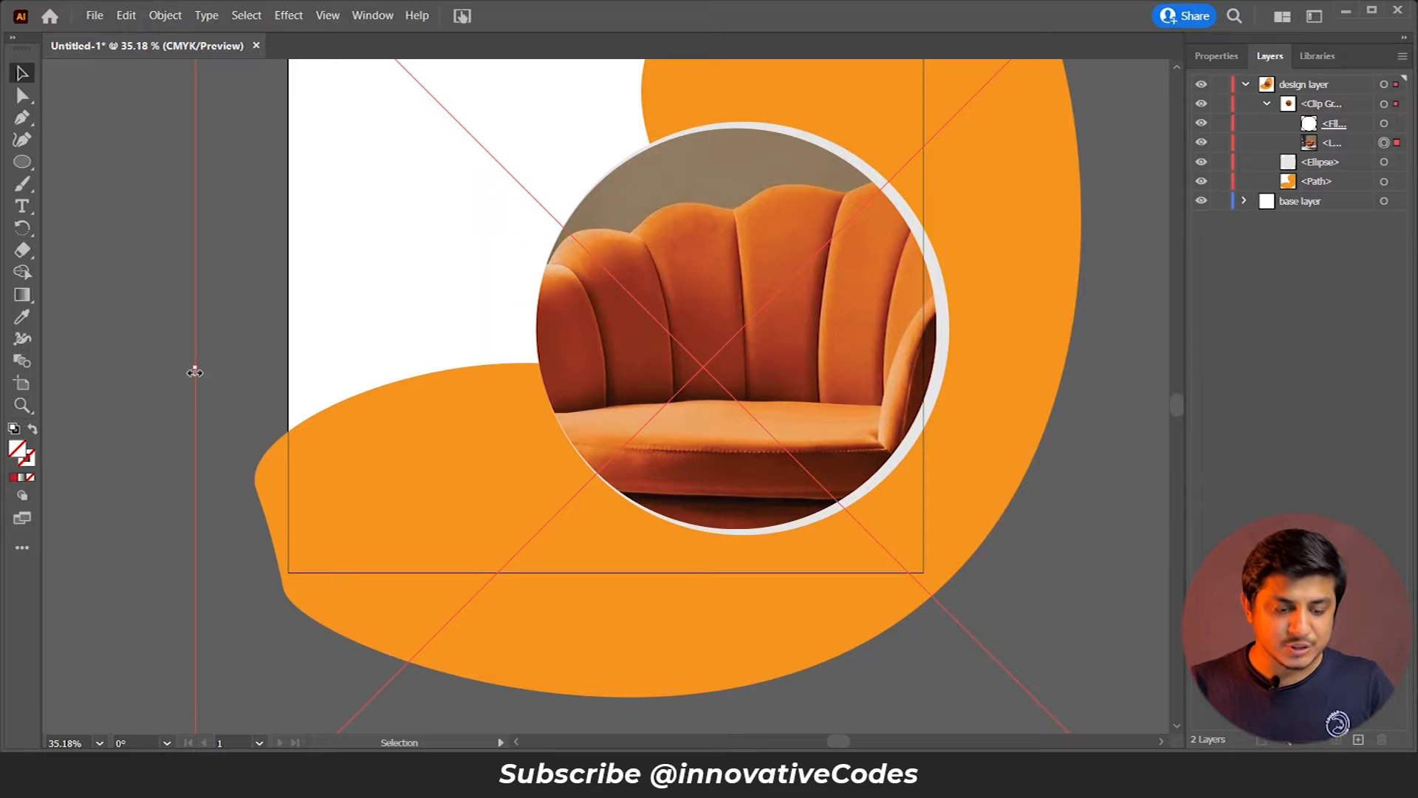
drag(194, 369, 629, 366)
drag(867, 323, 643, 244)
drag(406, 290, 463, 285)
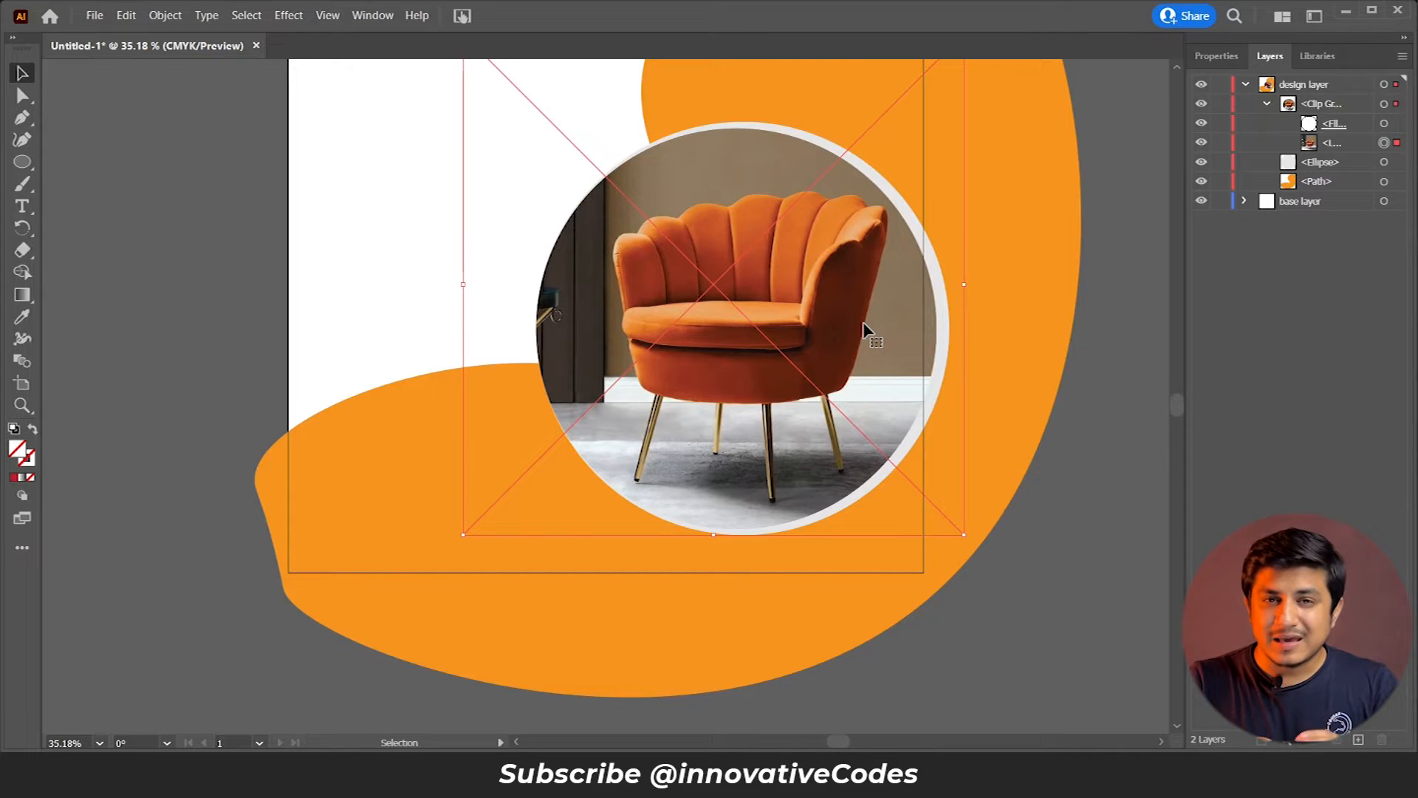
key(ctrl+minus)
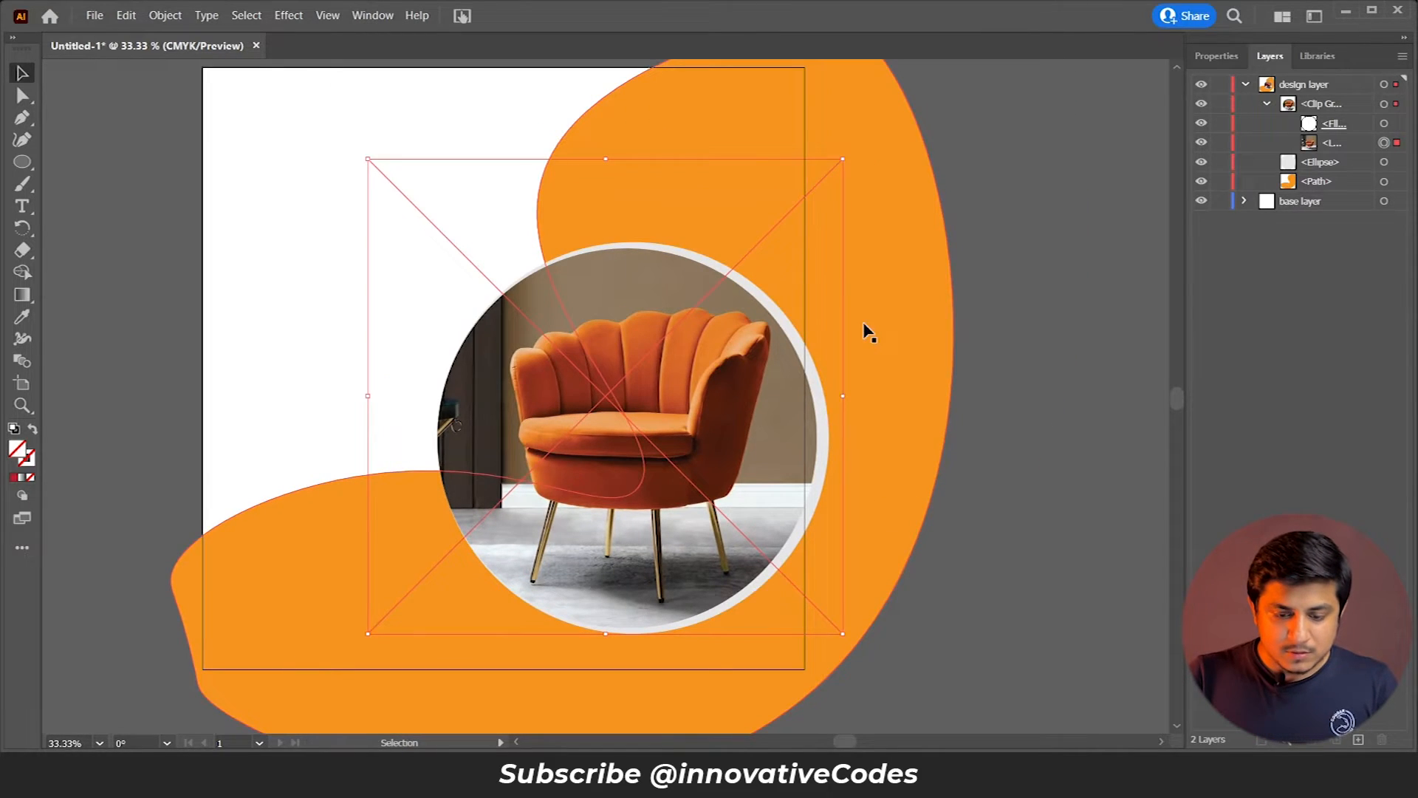
click(374, 243)
scroll(377, 247, up, 3)
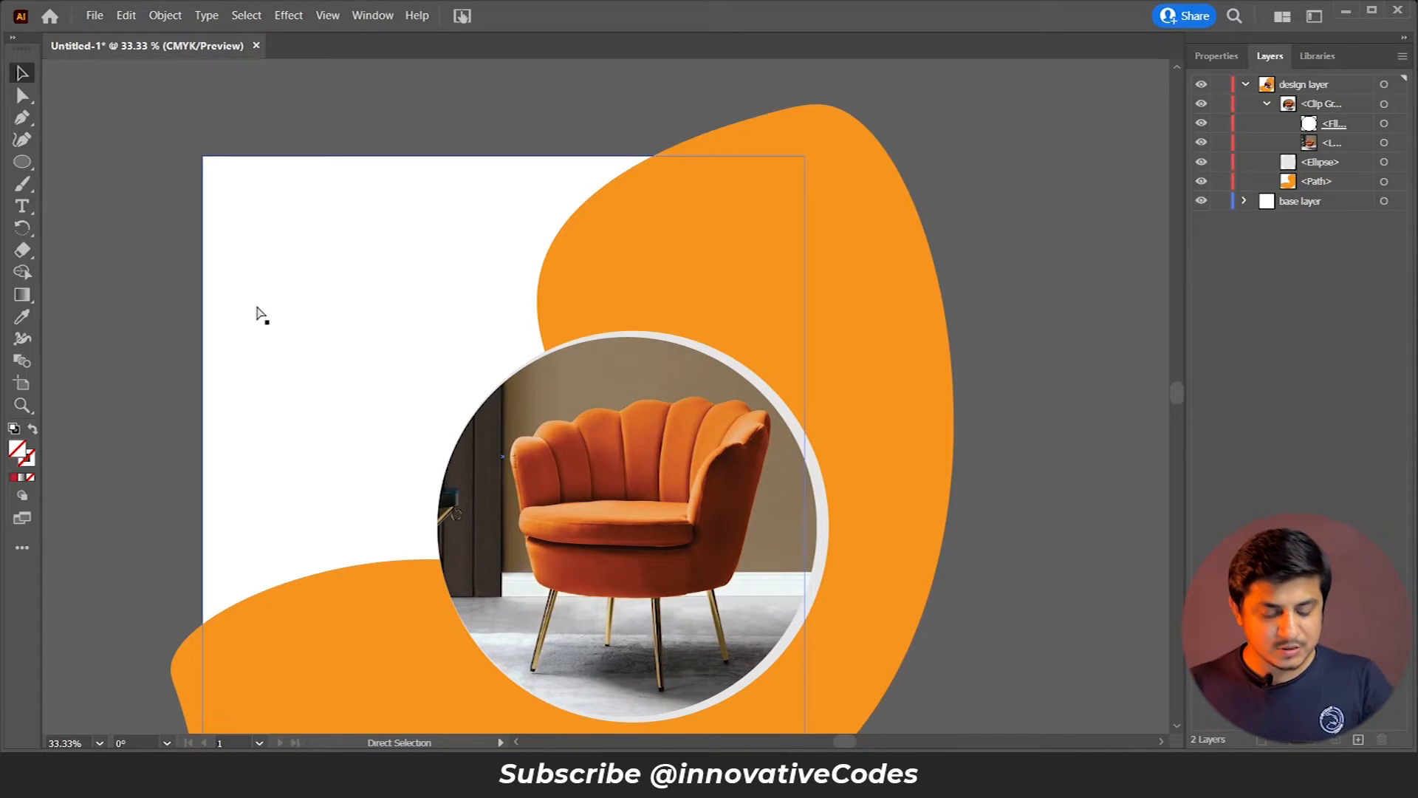
key(ctrl+r)
Step: Drag ruler guides marking the artboard's top, left and bottom margins
drag(396, 62, 393, 172)
drag(51, 272, 220, 253)
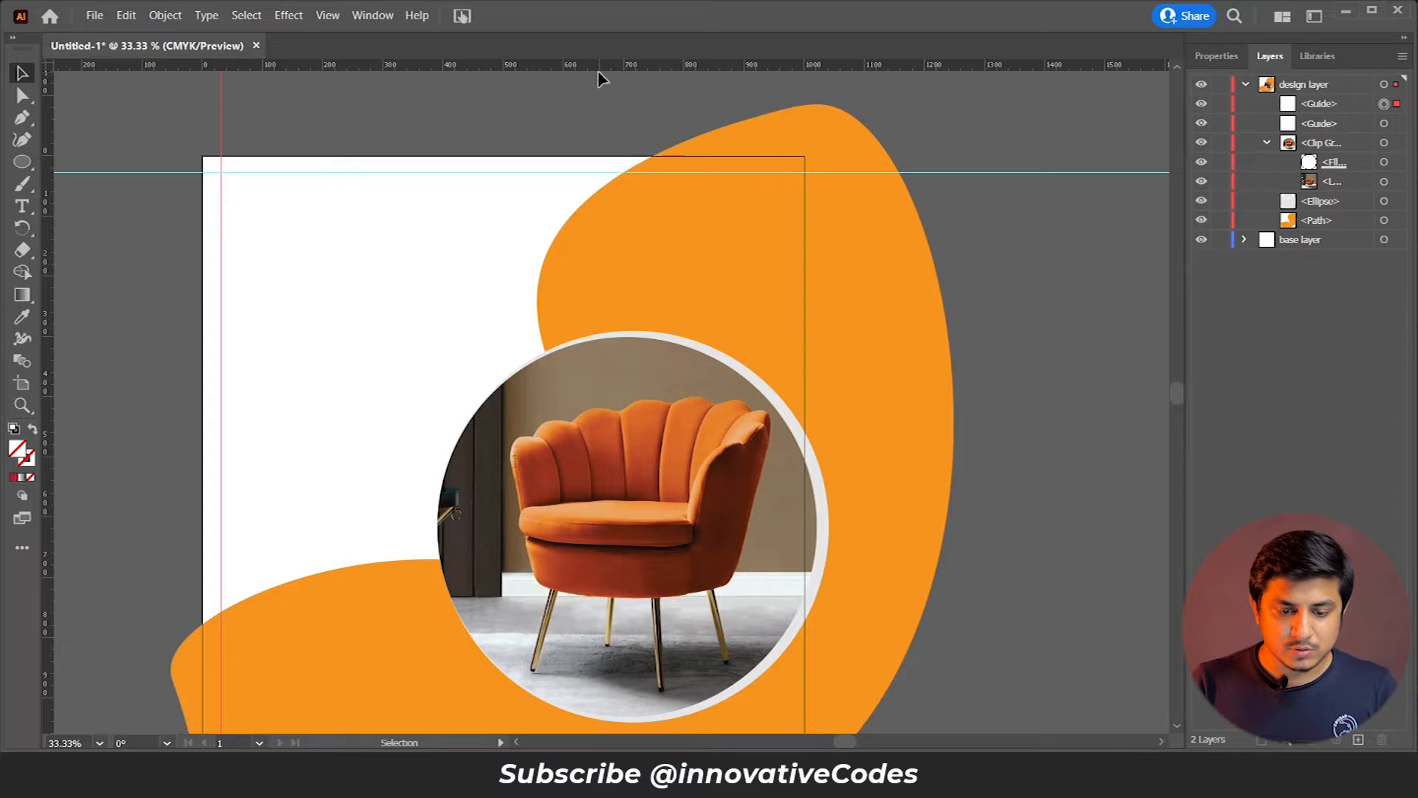
scroll(597, 68, down, 2)
drag(574, 66, 548, 690)
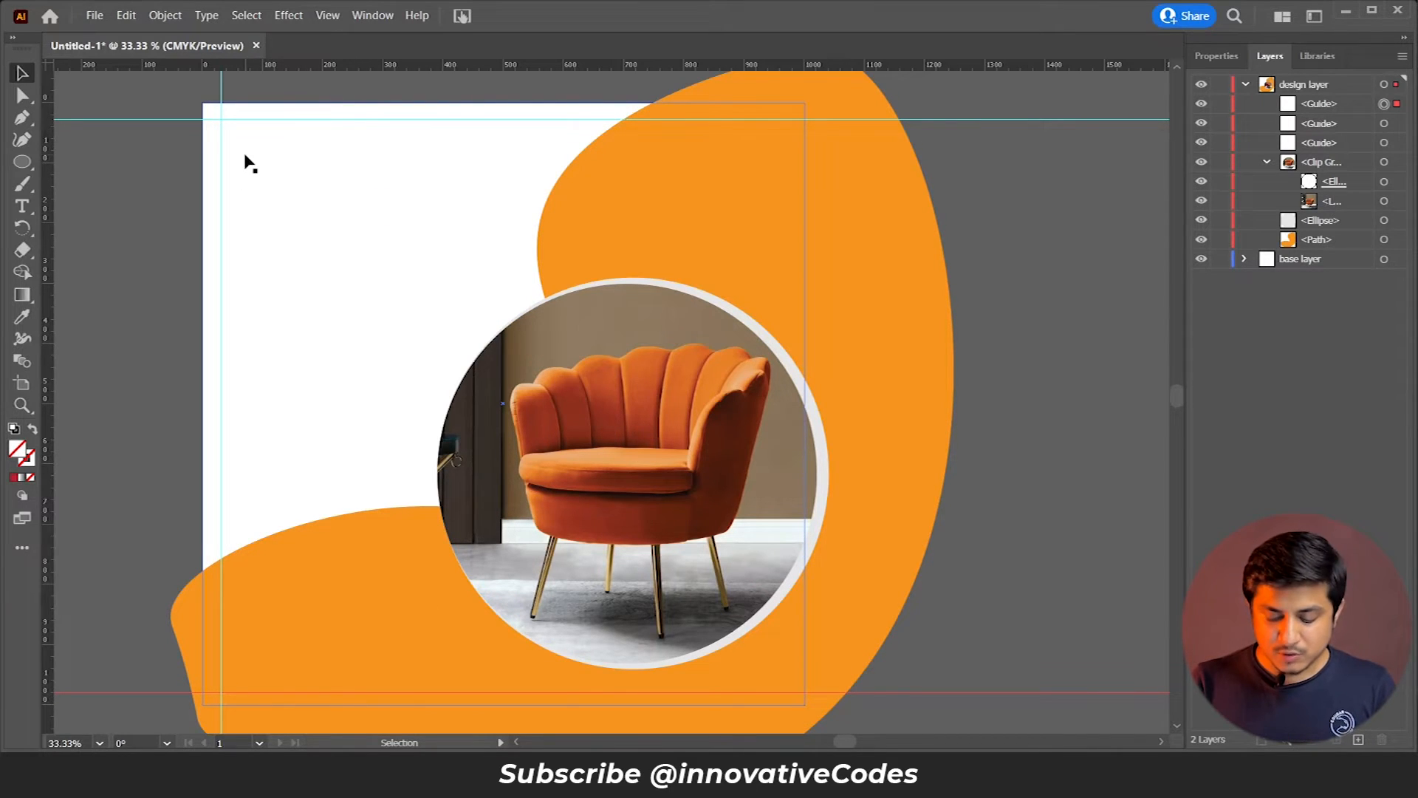
Step: Open chisr logo.png as its own document and show its properties
key(a)
key(ctrl+o)
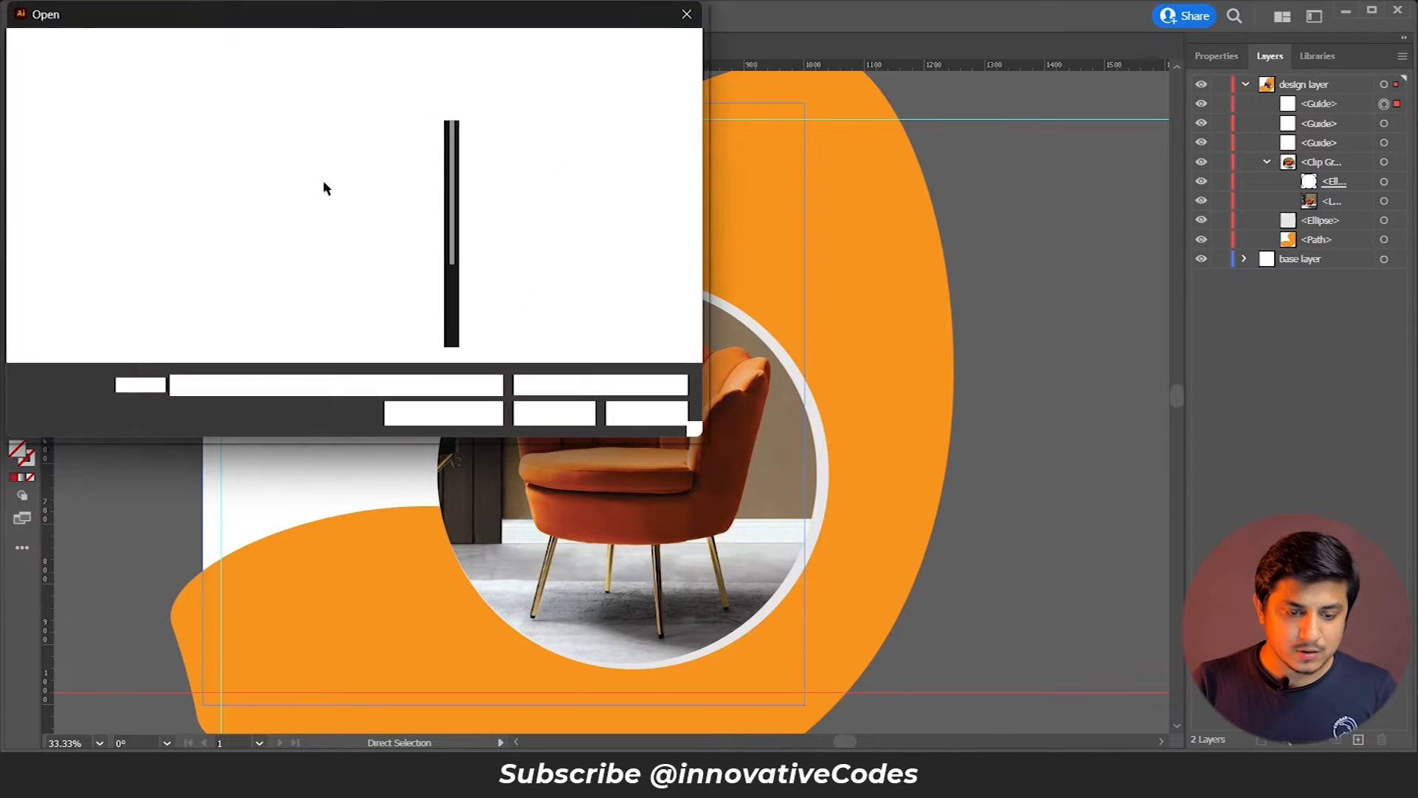
double_click(214, 288)
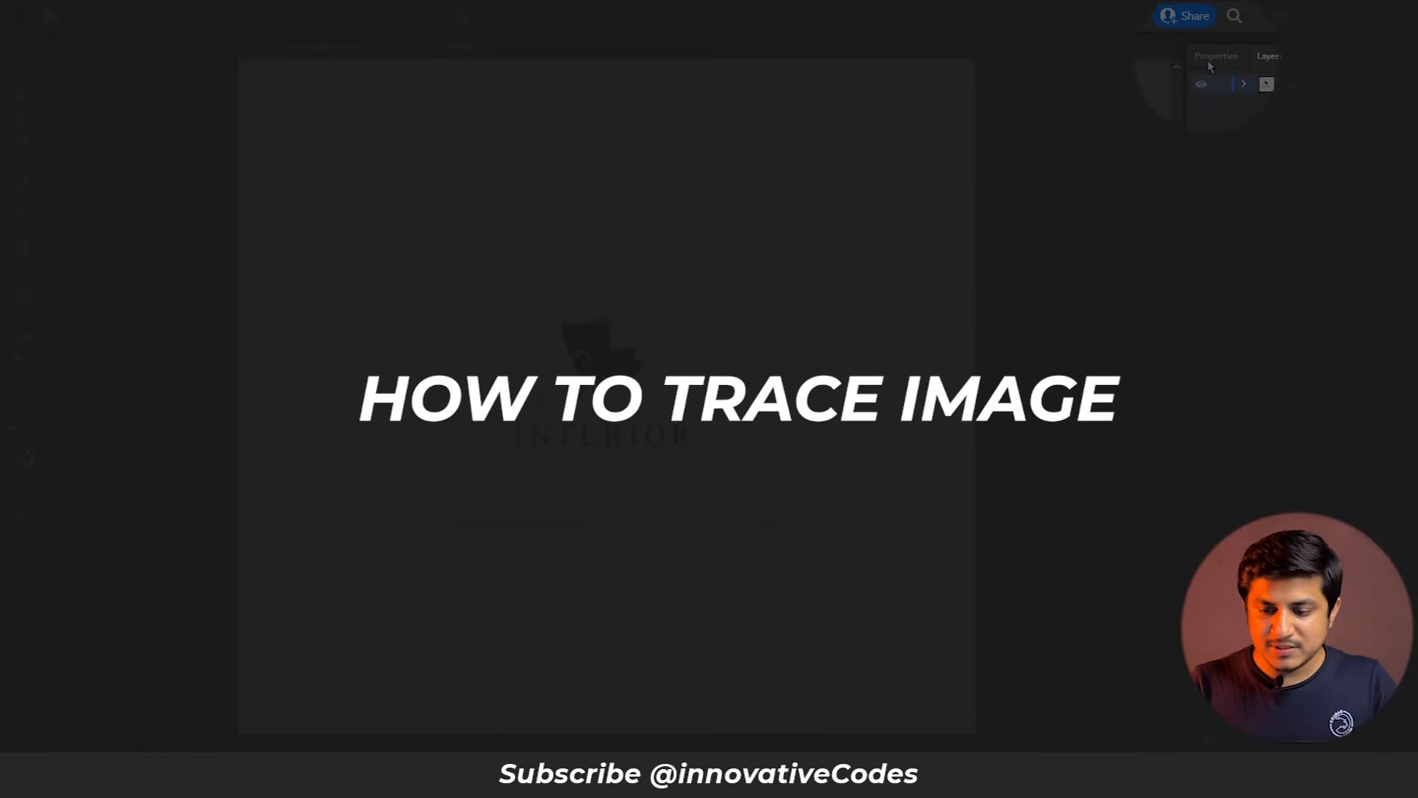
click(1209, 61)
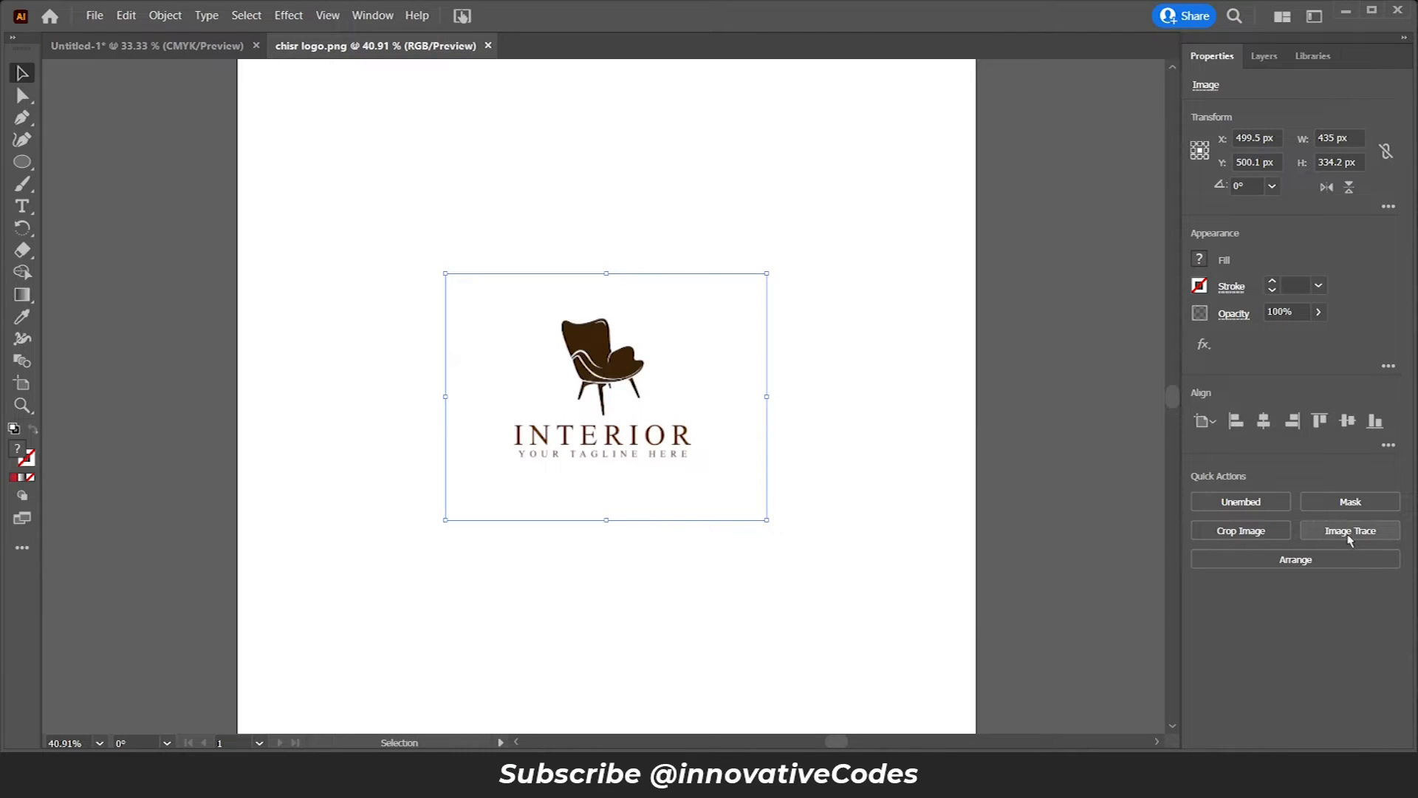
Step: Image Trace the logo with the Silhouettes preset, then expand and ungroup it
click(1348, 531)
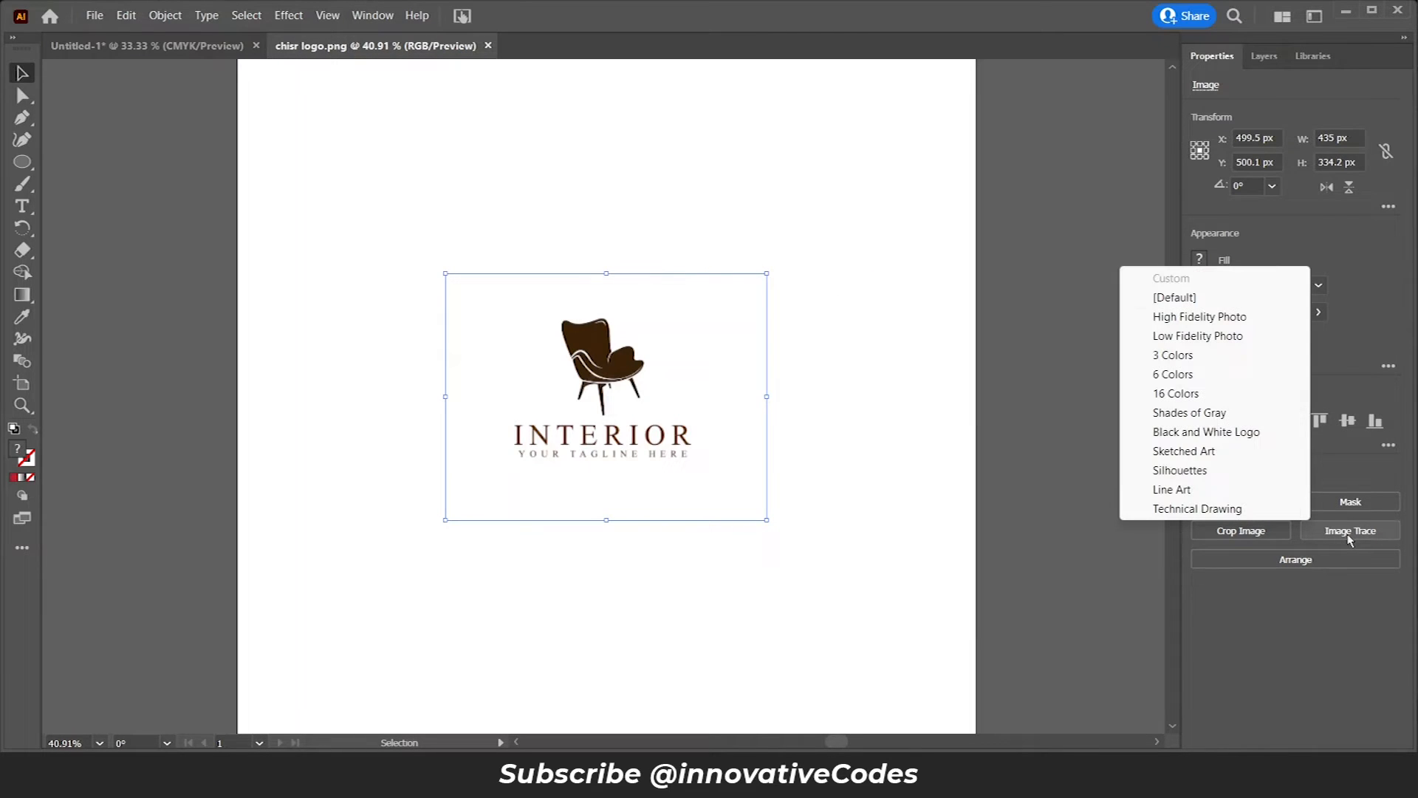
click(1181, 472)
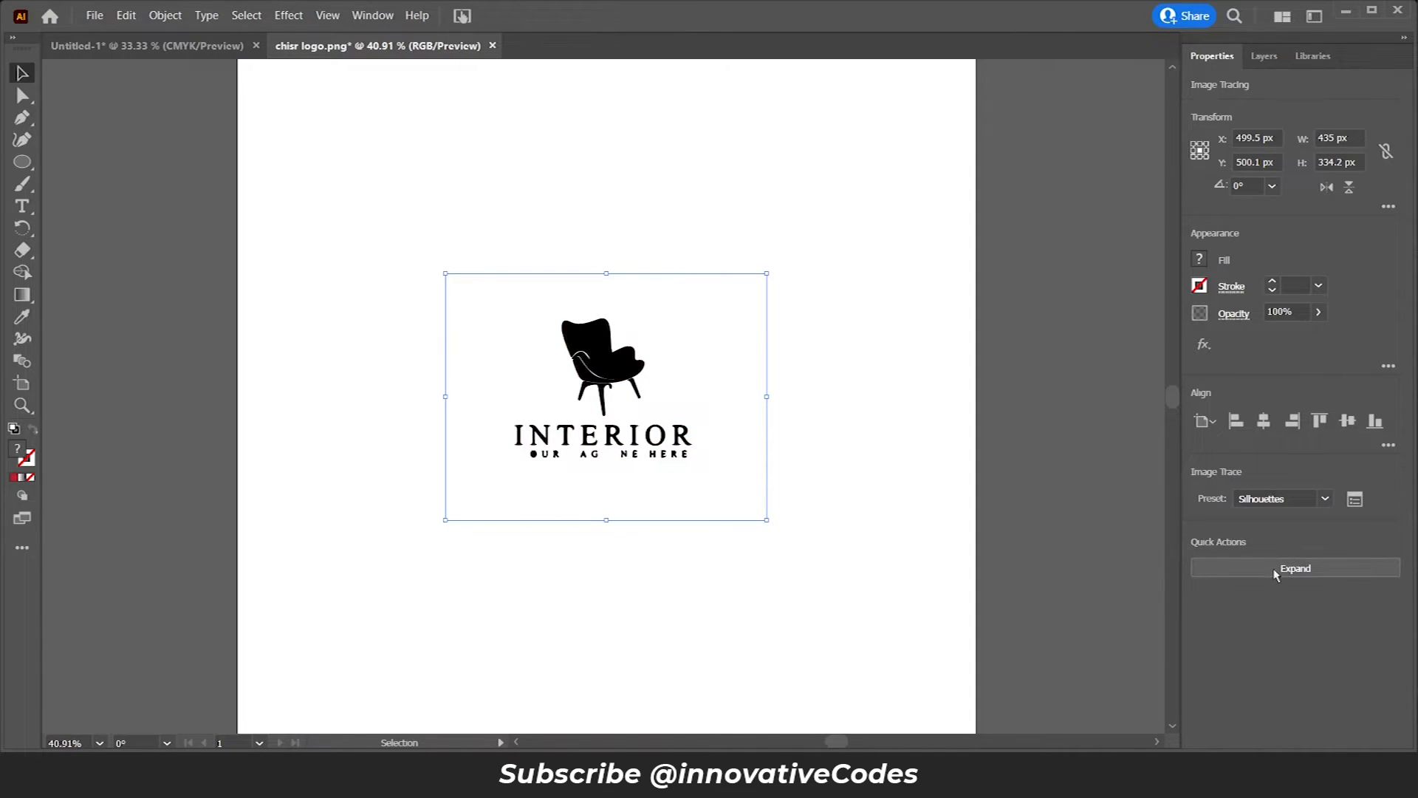
click(1269, 564)
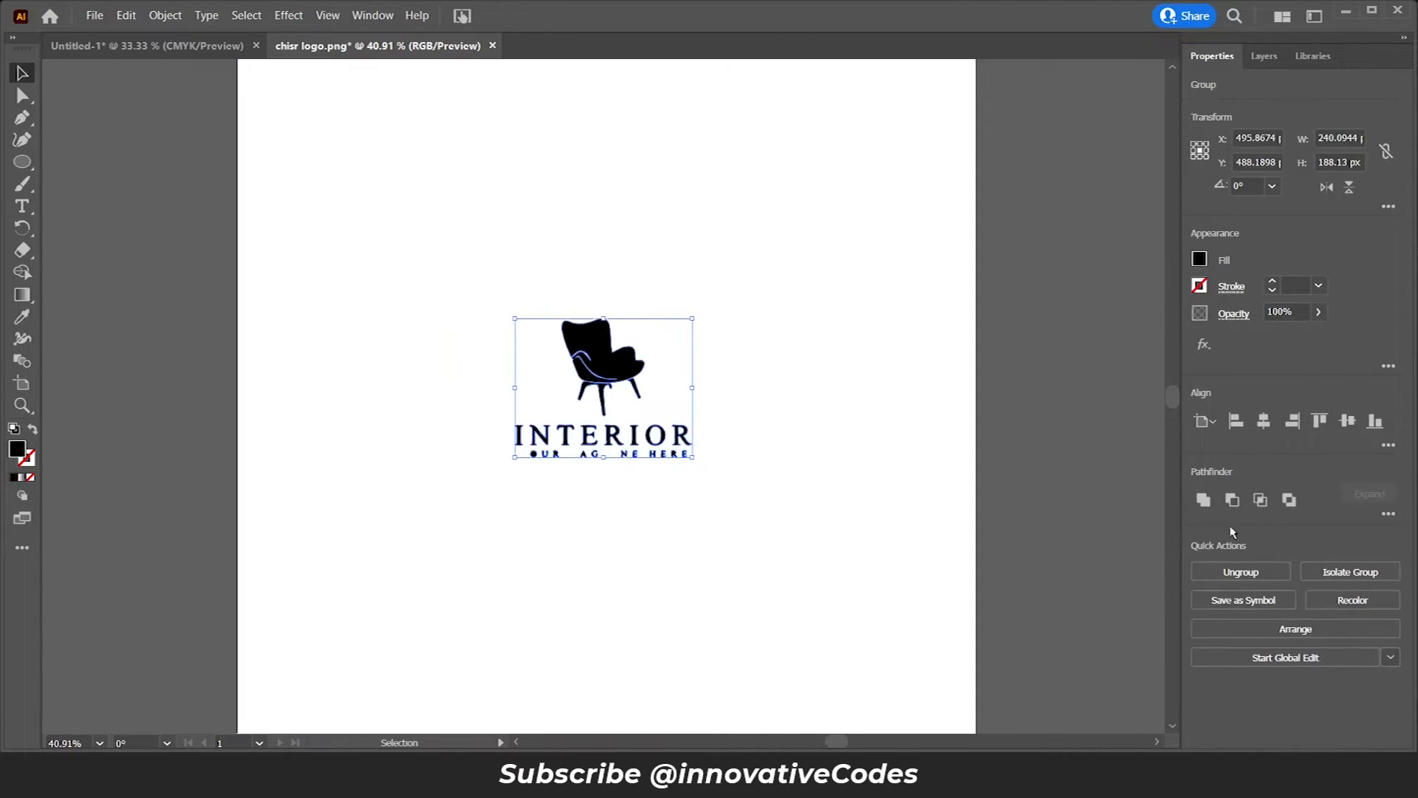
click(1230, 567)
Step: Delete the INTERIOR lettering, select the chair silhouette, and return to Untitled-1
click(782, 575)
drag(487, 435, 770, 472)
key(Delete)
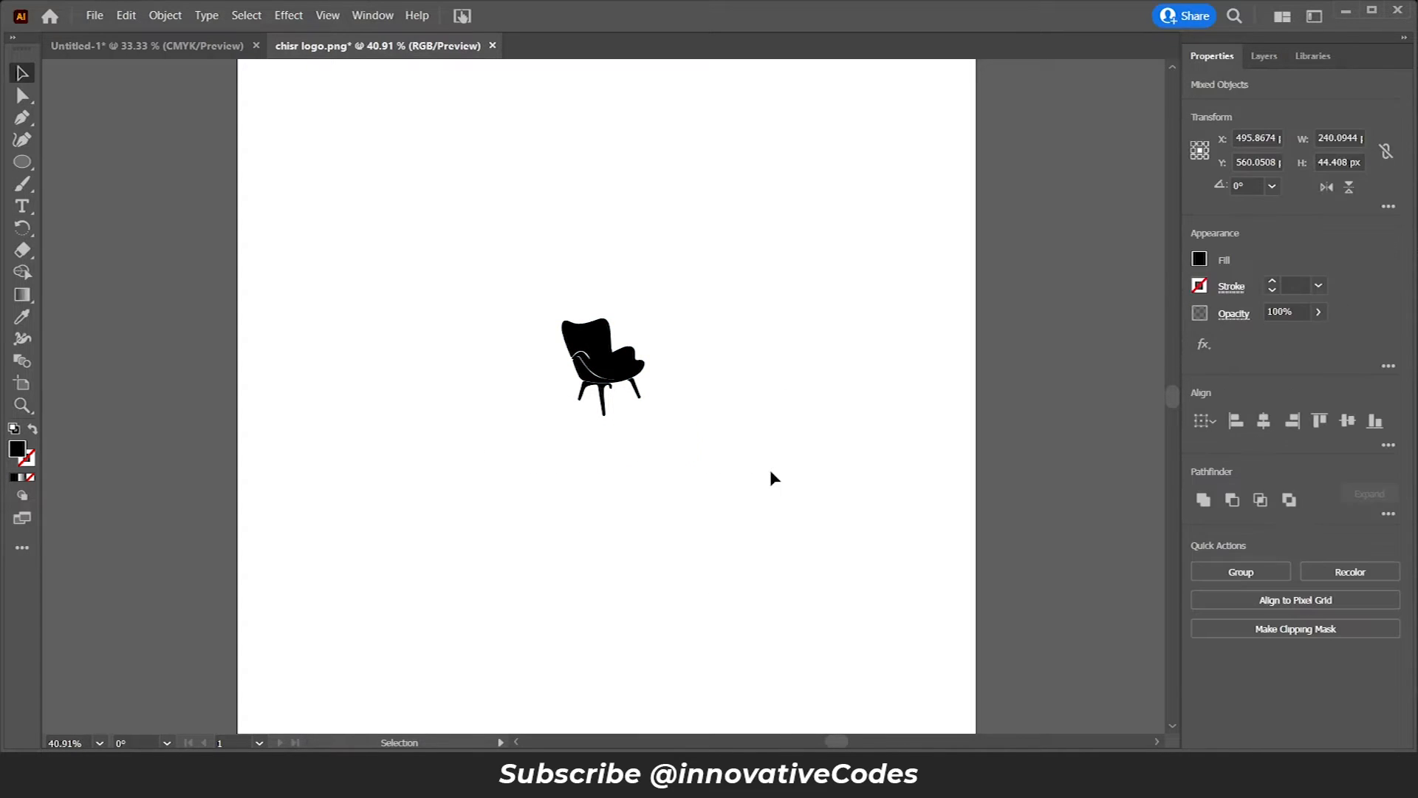
drag(600, 286, 791, 529)
key(a)
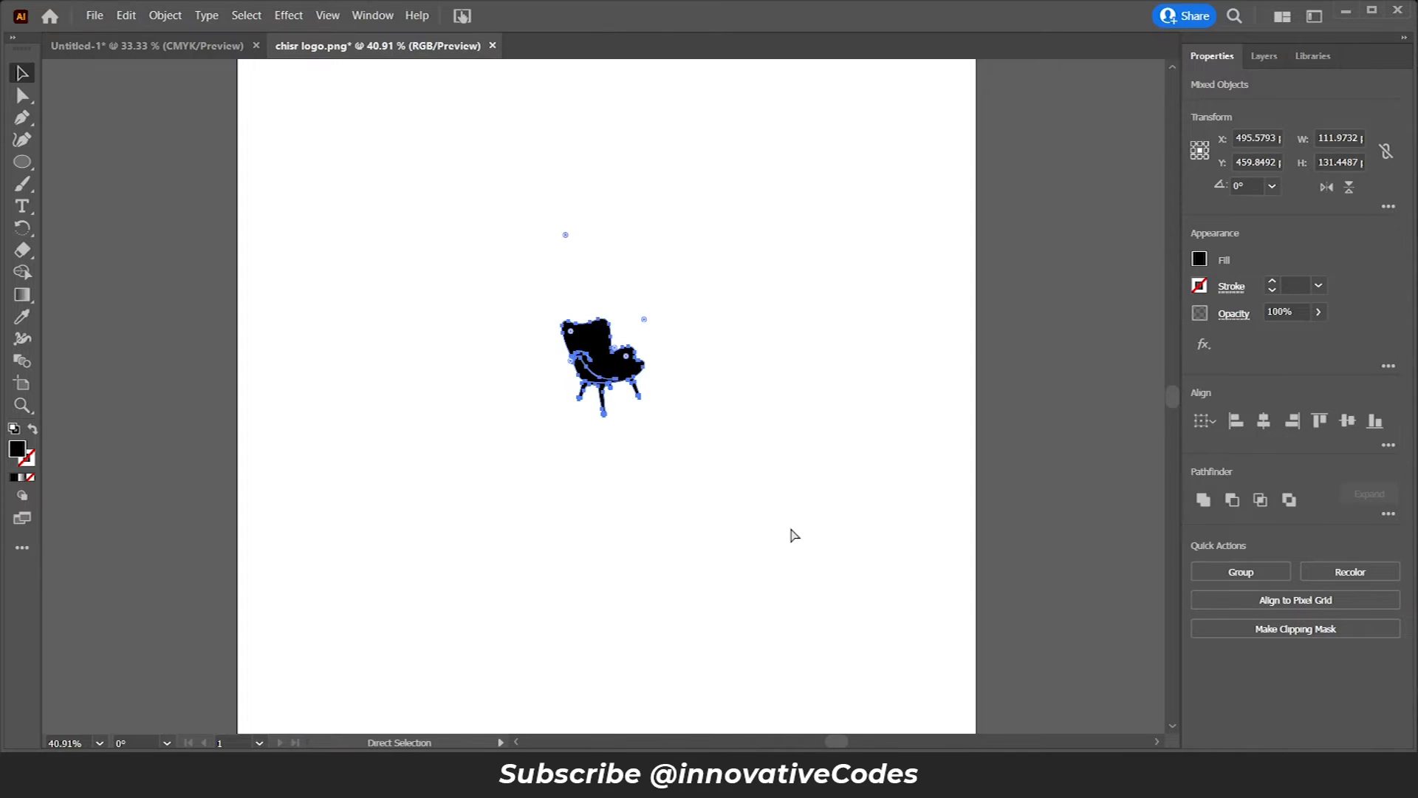
key(v)
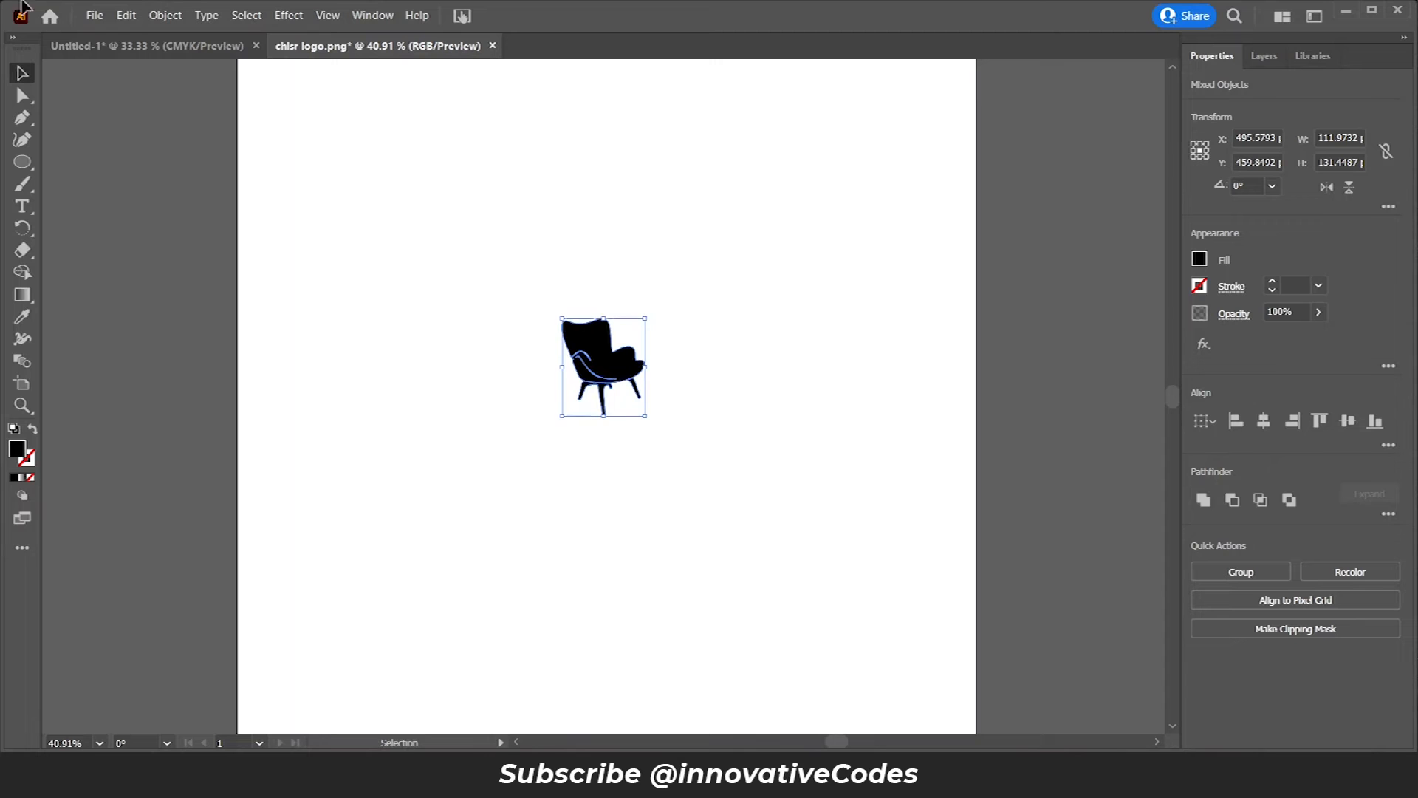
click(106, 51)
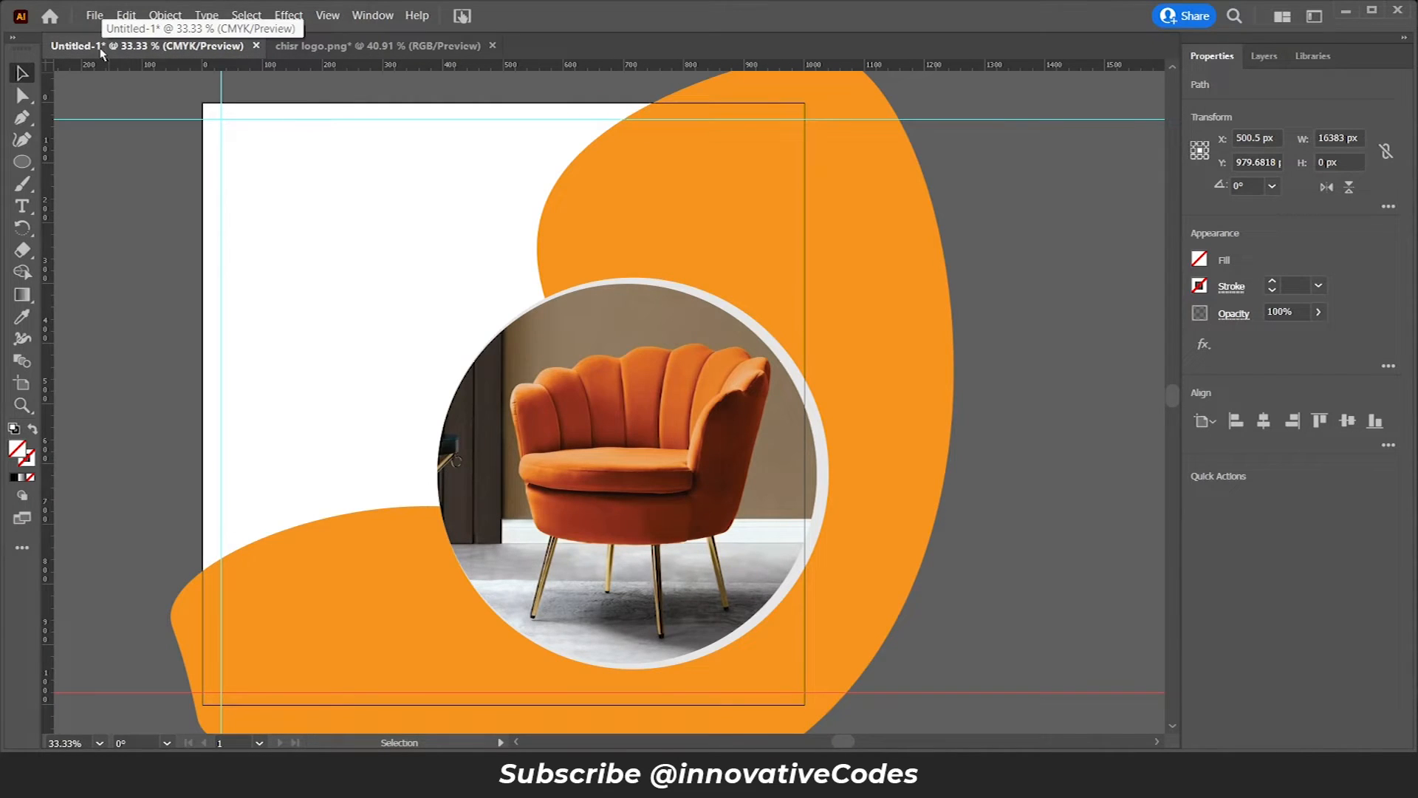
Step: Create a new layer named logo above design layer, target it, and collapse design layer
key(ctrl)
key(ctrl)
click(1264, 58)
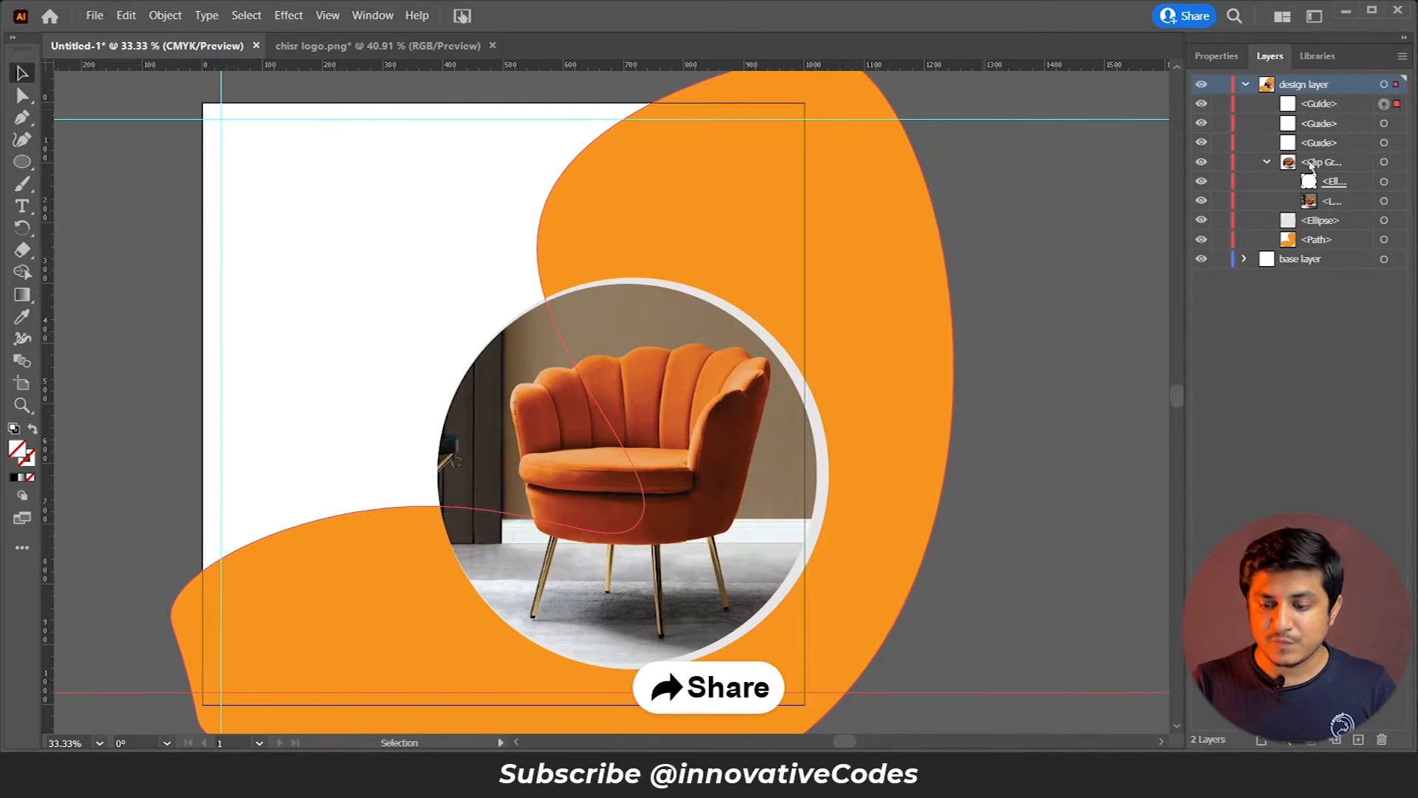
click(1358, 741)
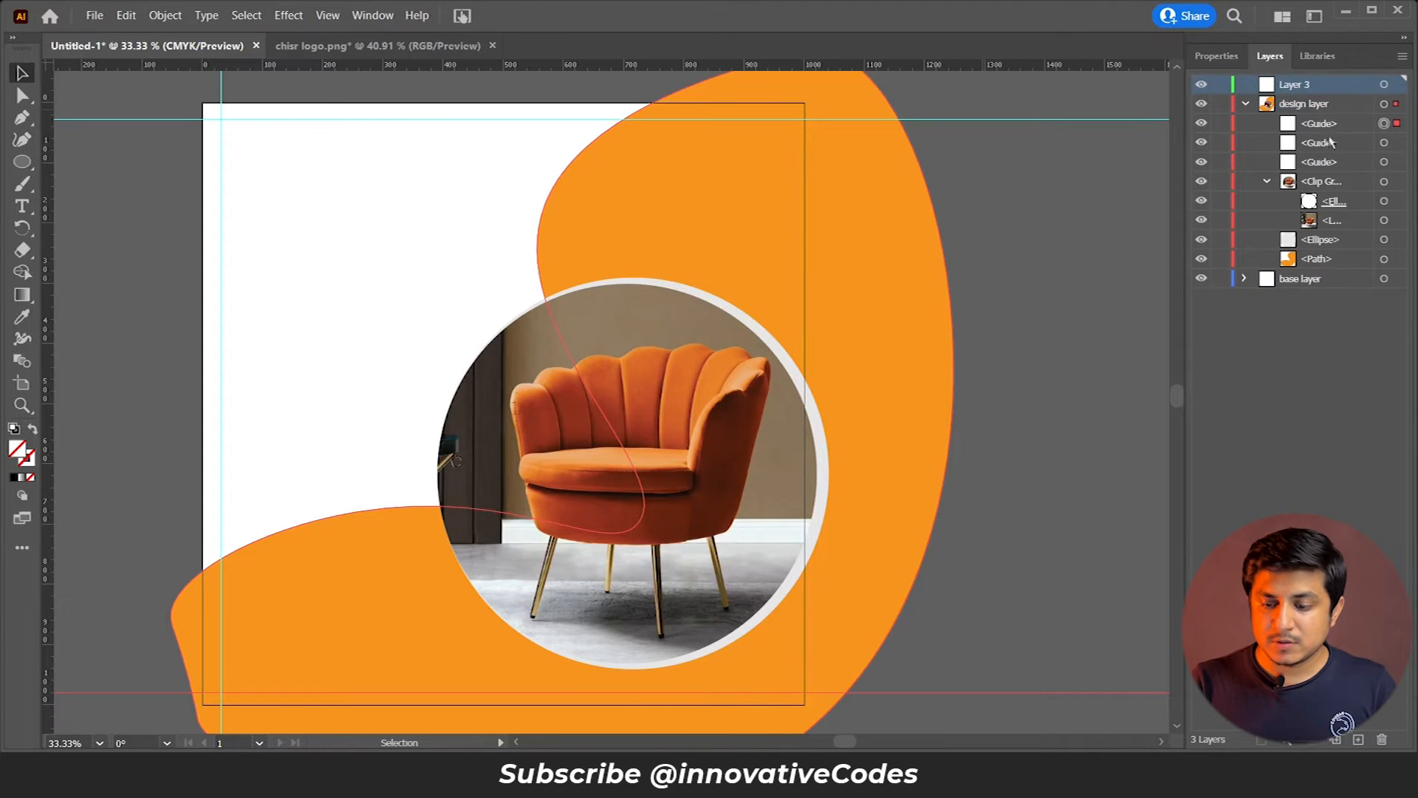
double_click(1298, 84)
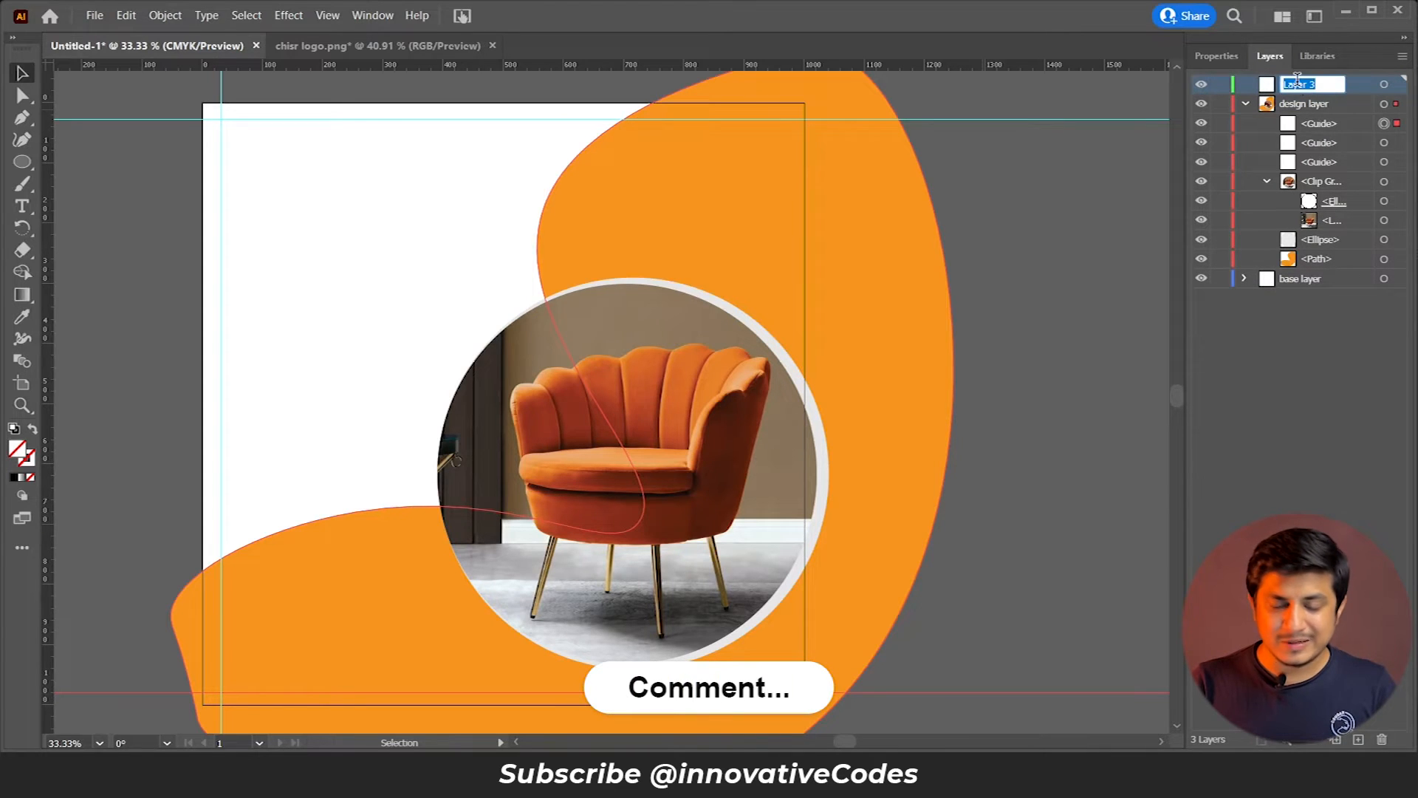
text(logo)
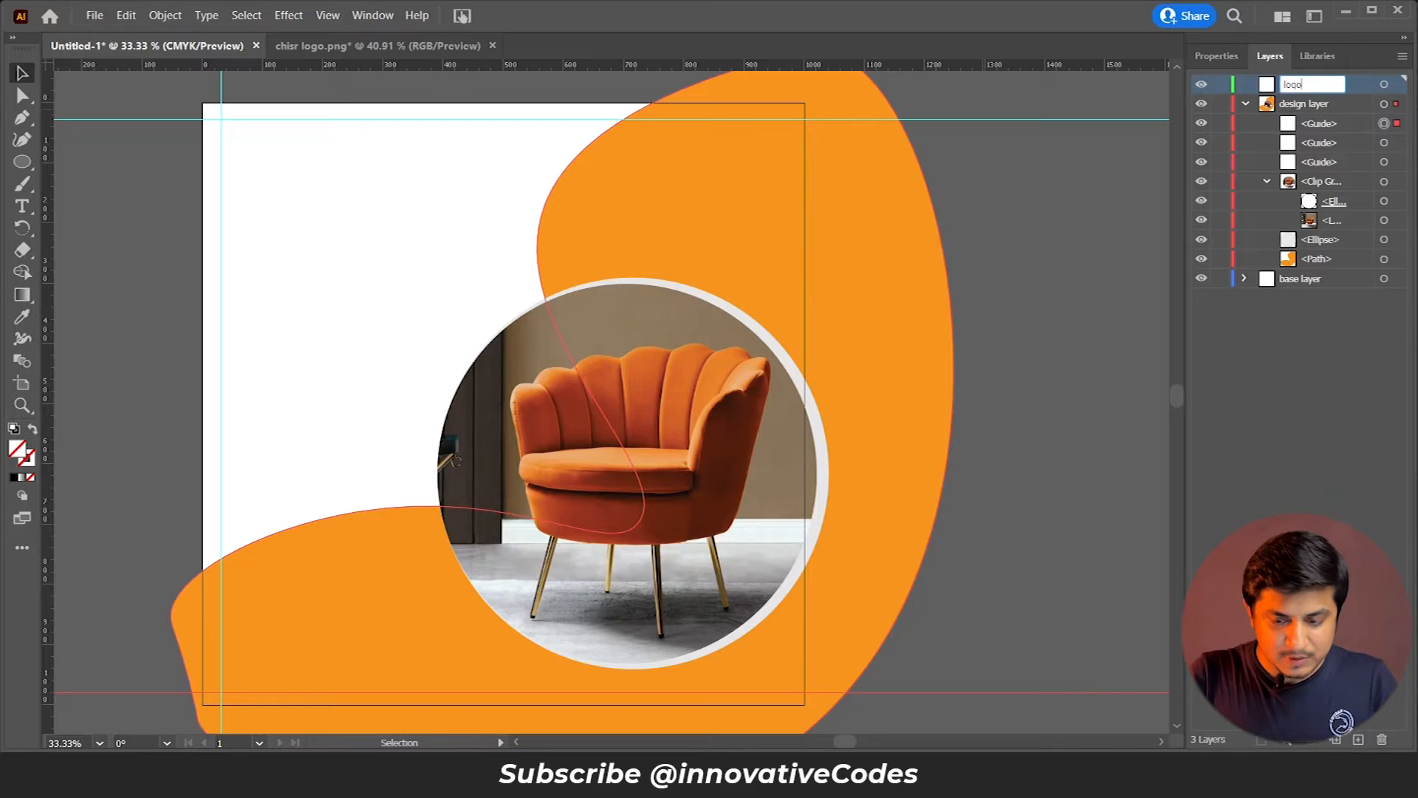
click(1385, 85)
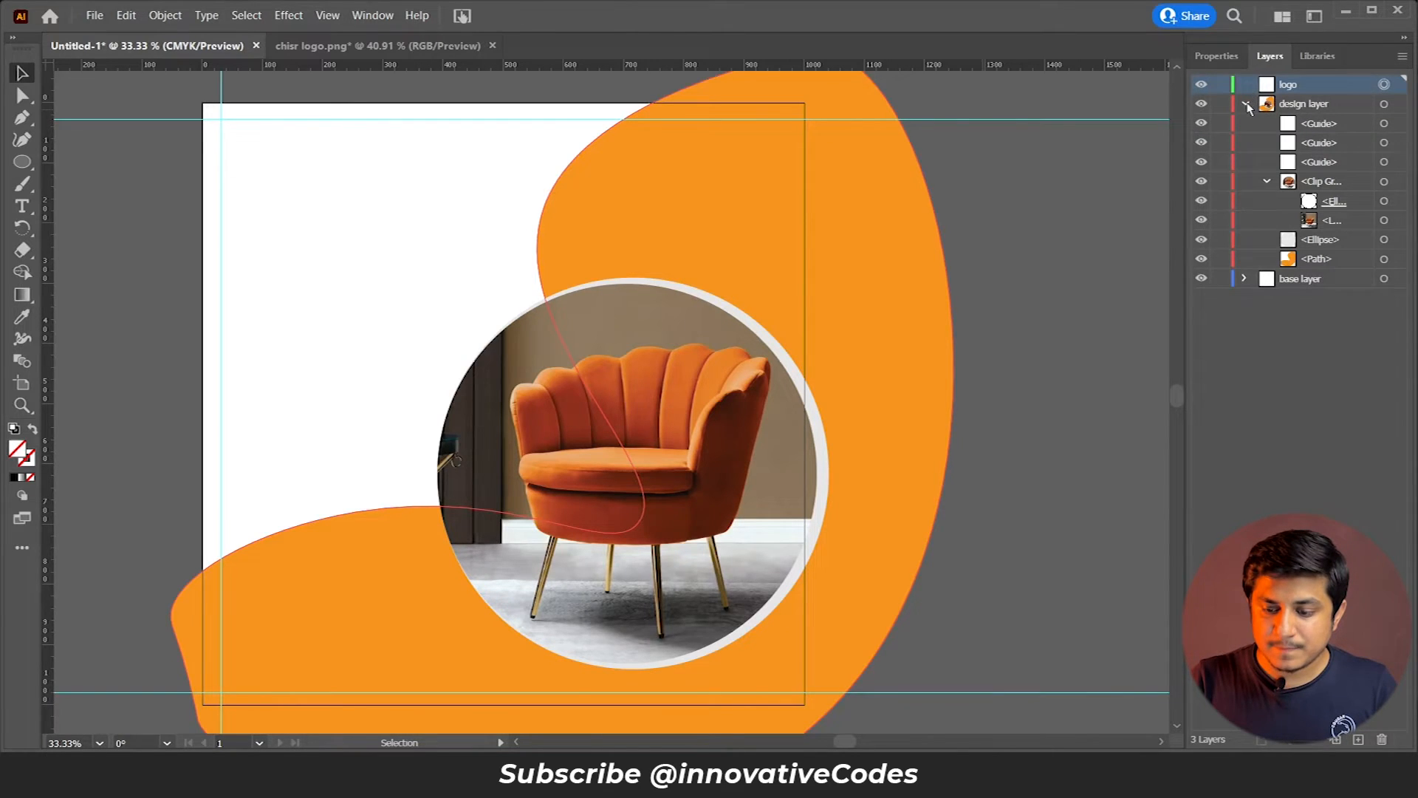
click(1246, 105)
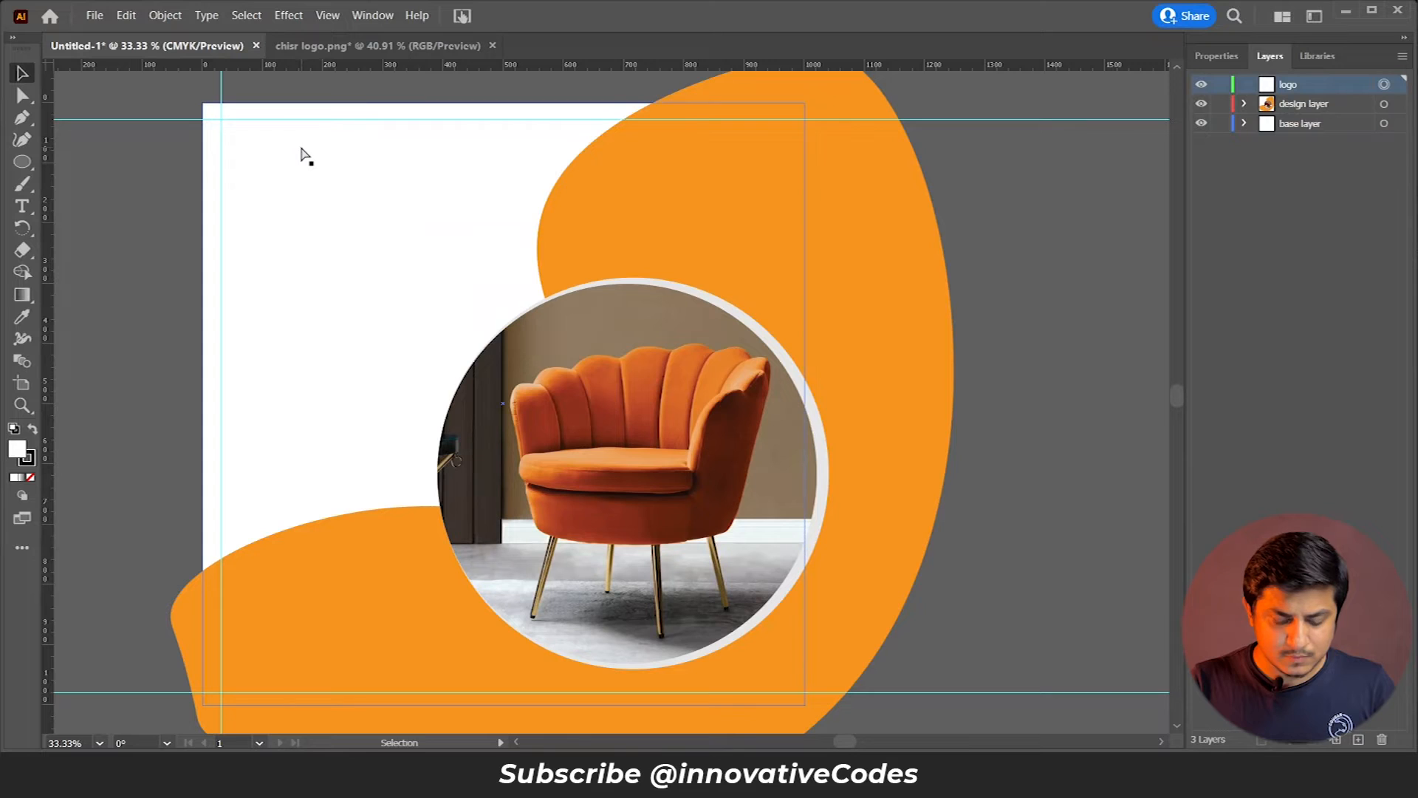
Step: Paste the black chair silhouette and move it to the artboard's top-left corner
key(ctrl+v)
key(v)
drag(621, 411, 257, 156)
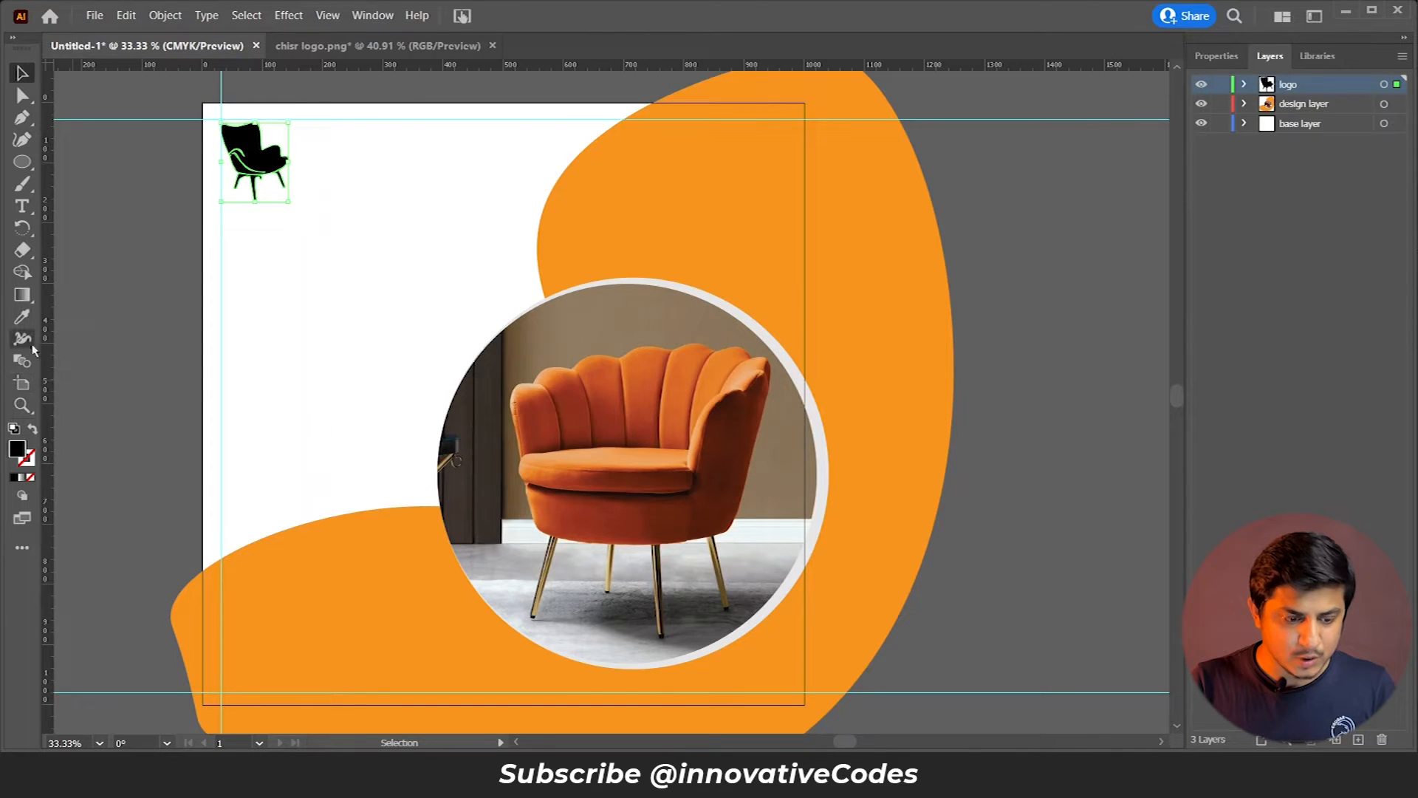
Step: Type INNOVATIVE / INTERIORS beside the chair and widen its letter spacing
click(22, 206)
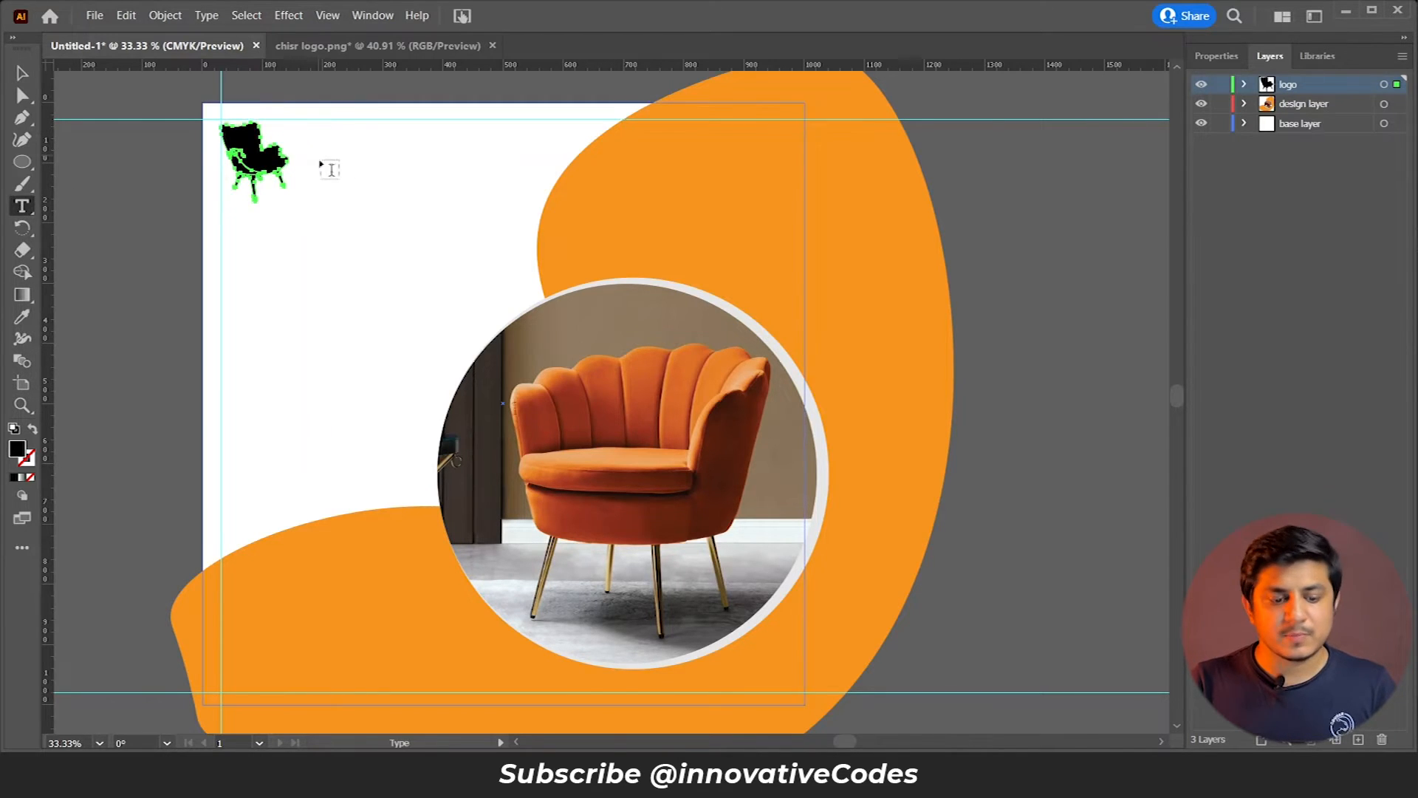
click(322, 181)
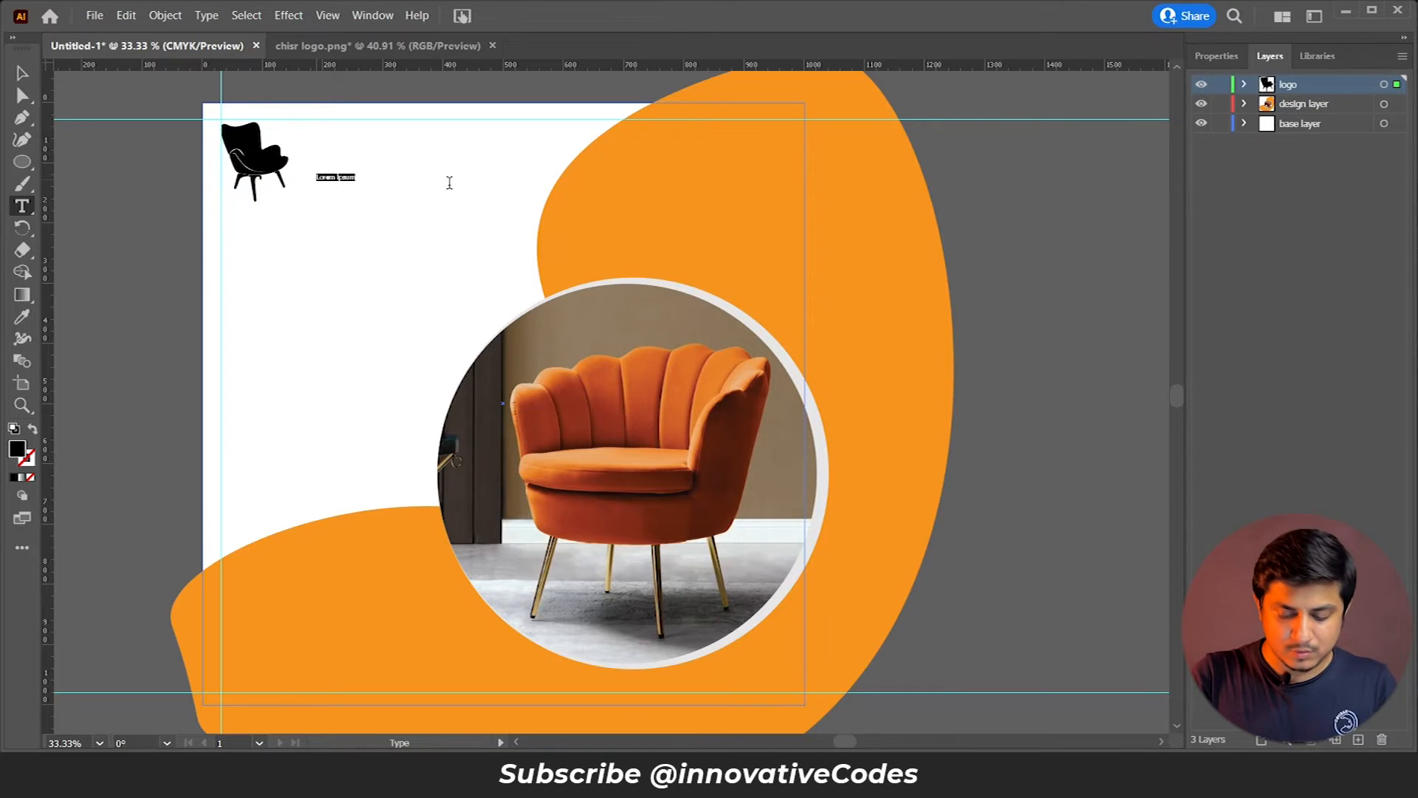
text(INNOVATIVE)
key(Return)
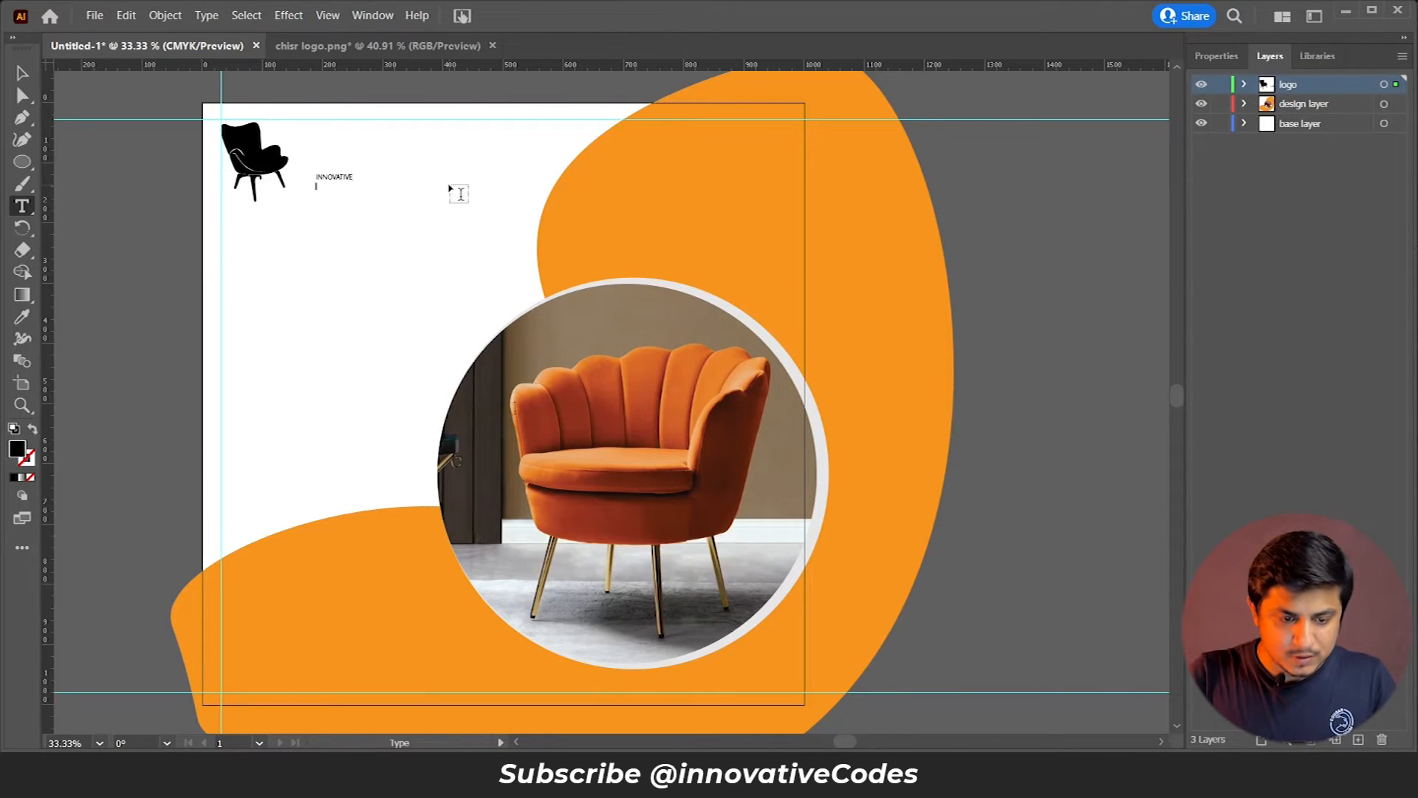
text(INTERIORS)
key(ctrl+a)
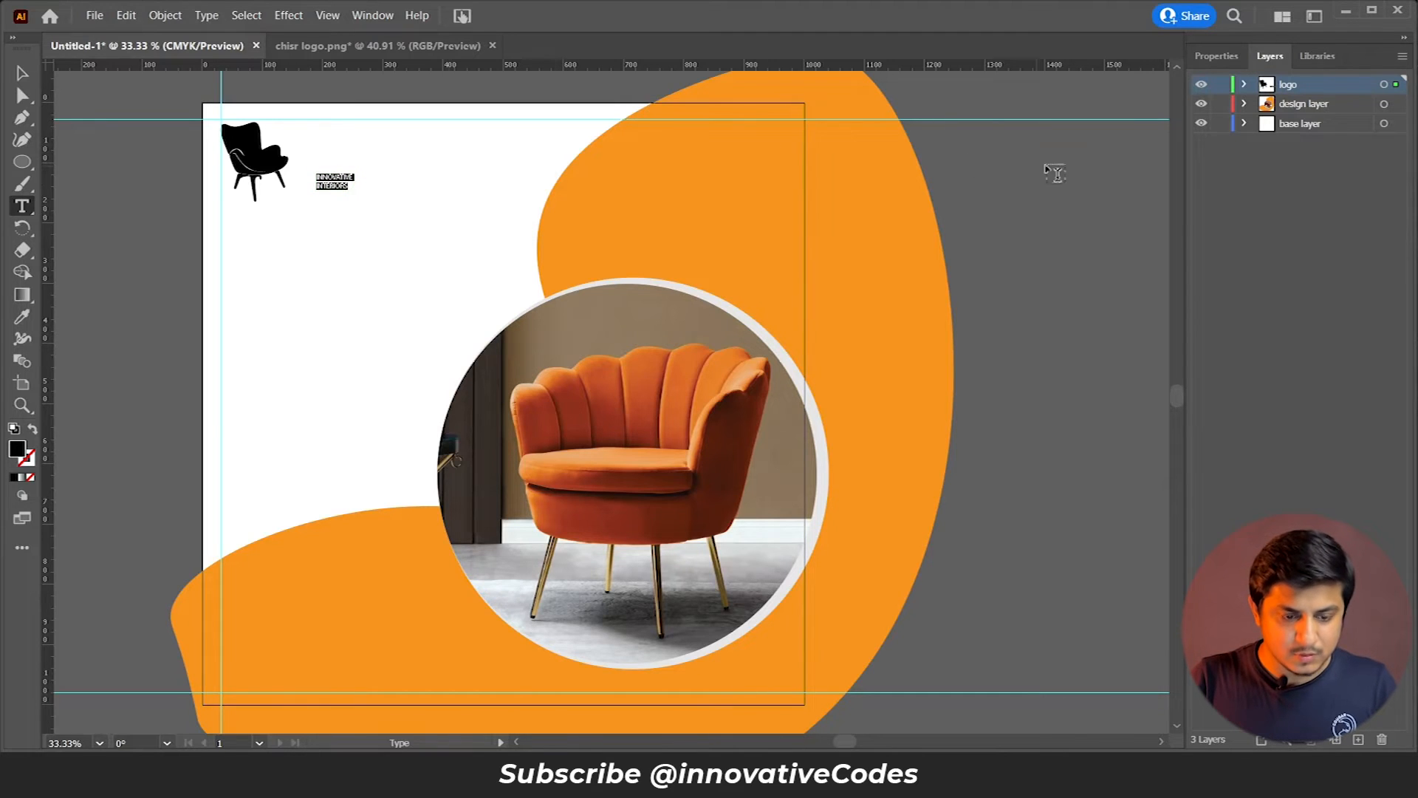
click(1214, 57)
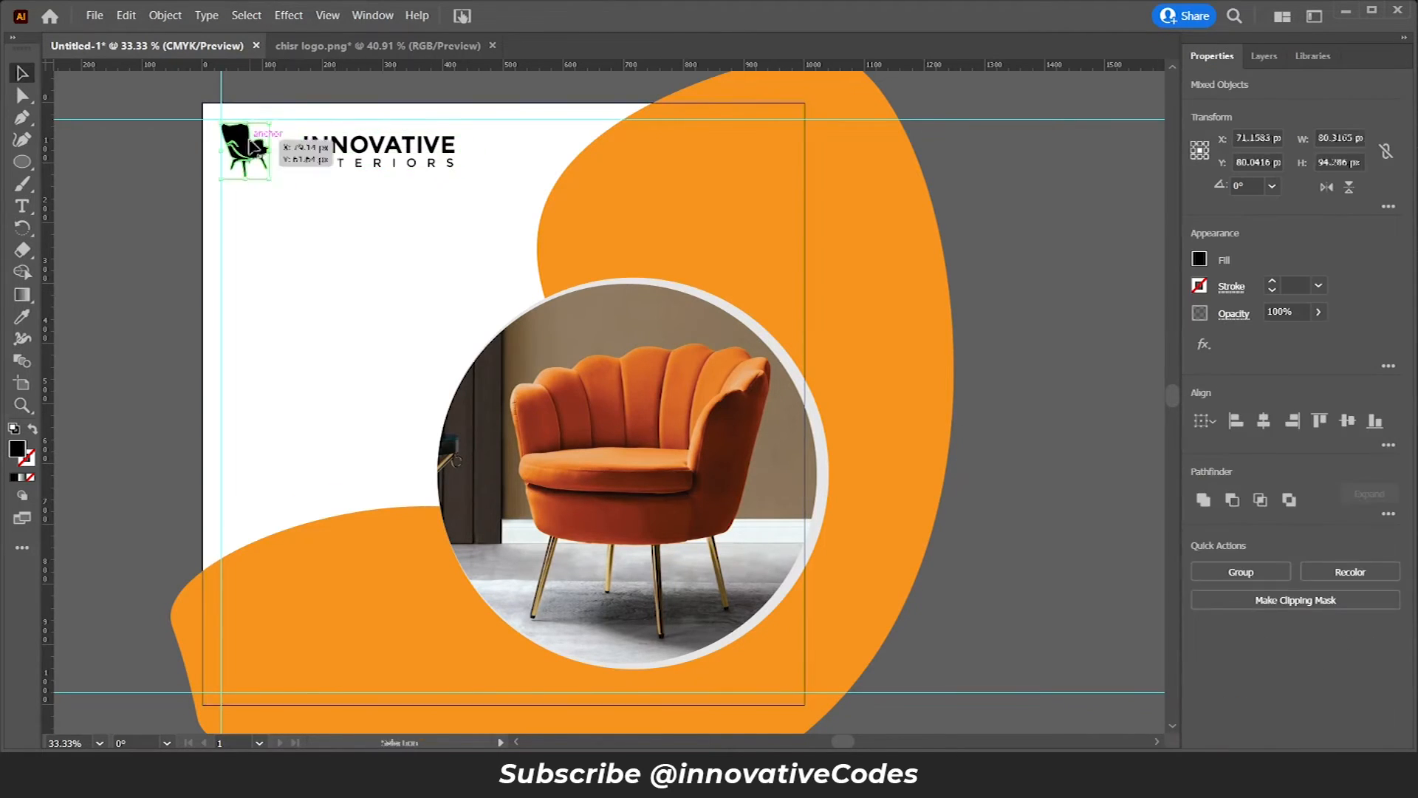
click(342, 203)
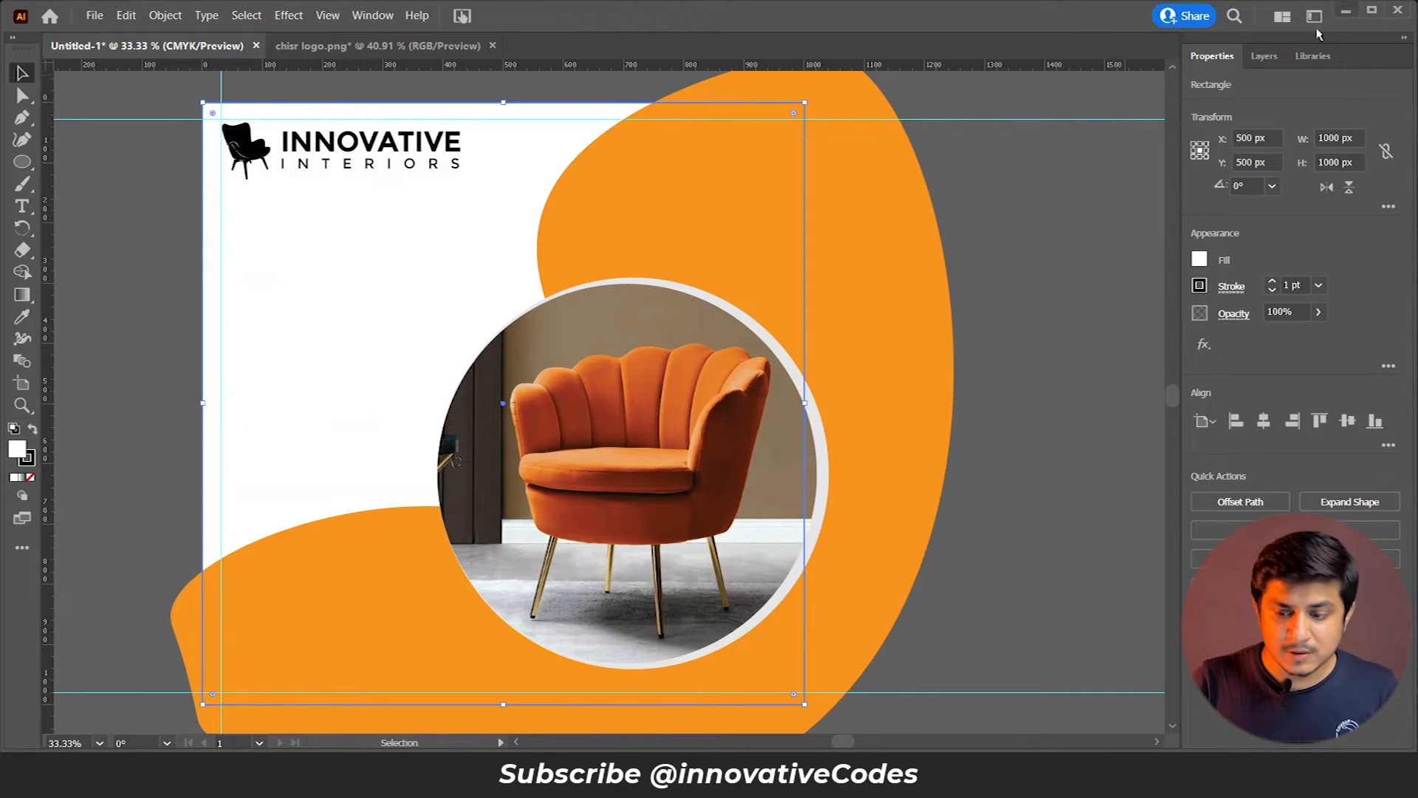
Step: Add a new layer named Text above logo and make it the target layer
click(1265, 56)
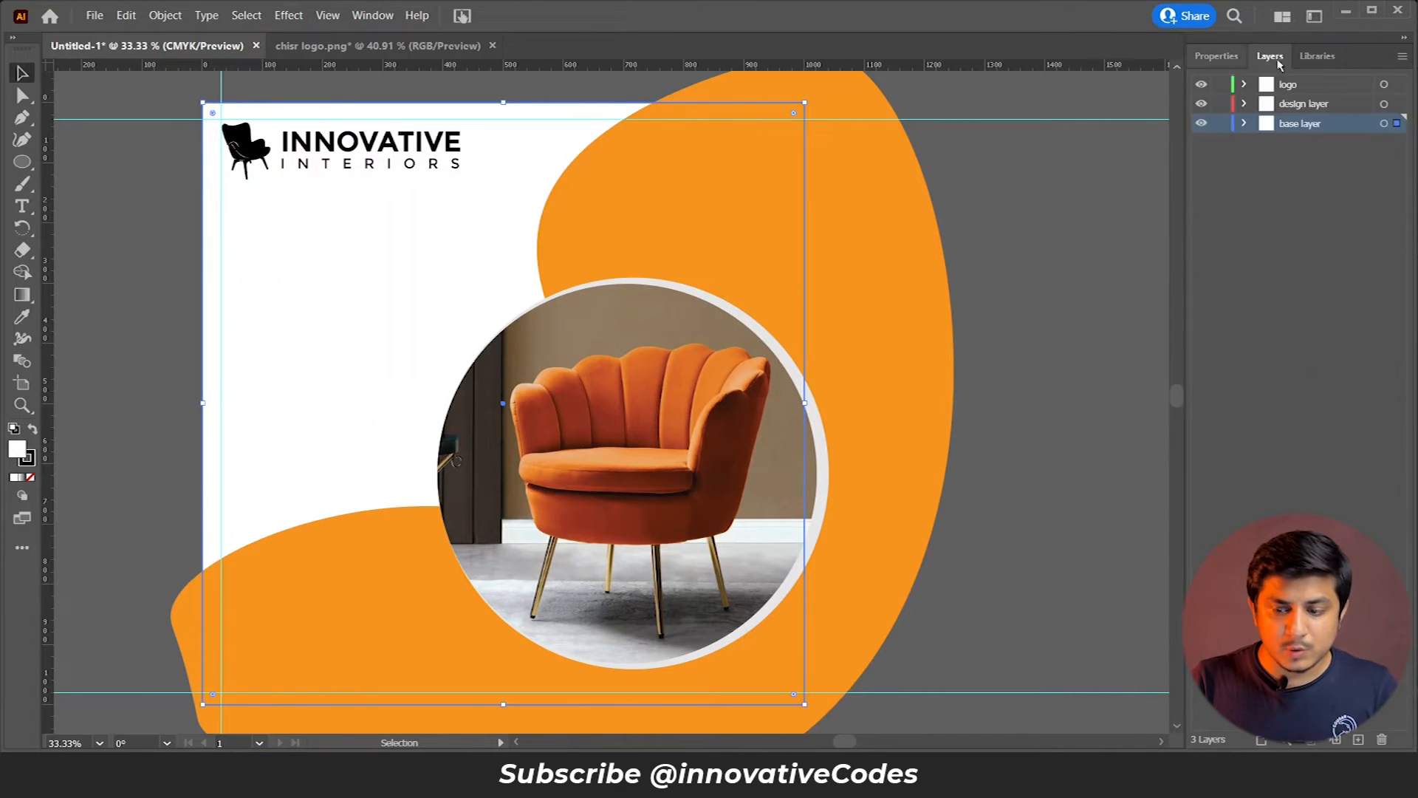
click(1308, 84)
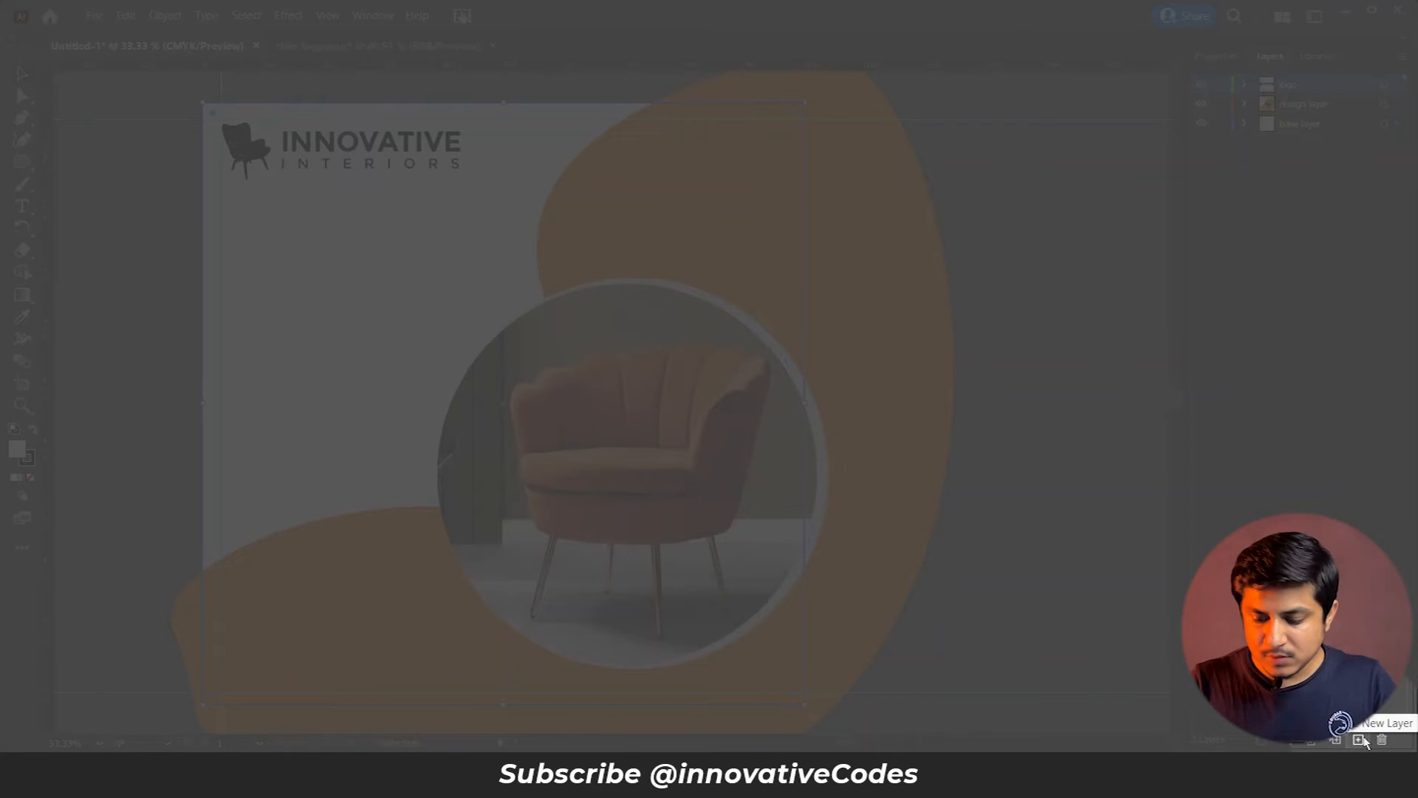
click(1358, 740)
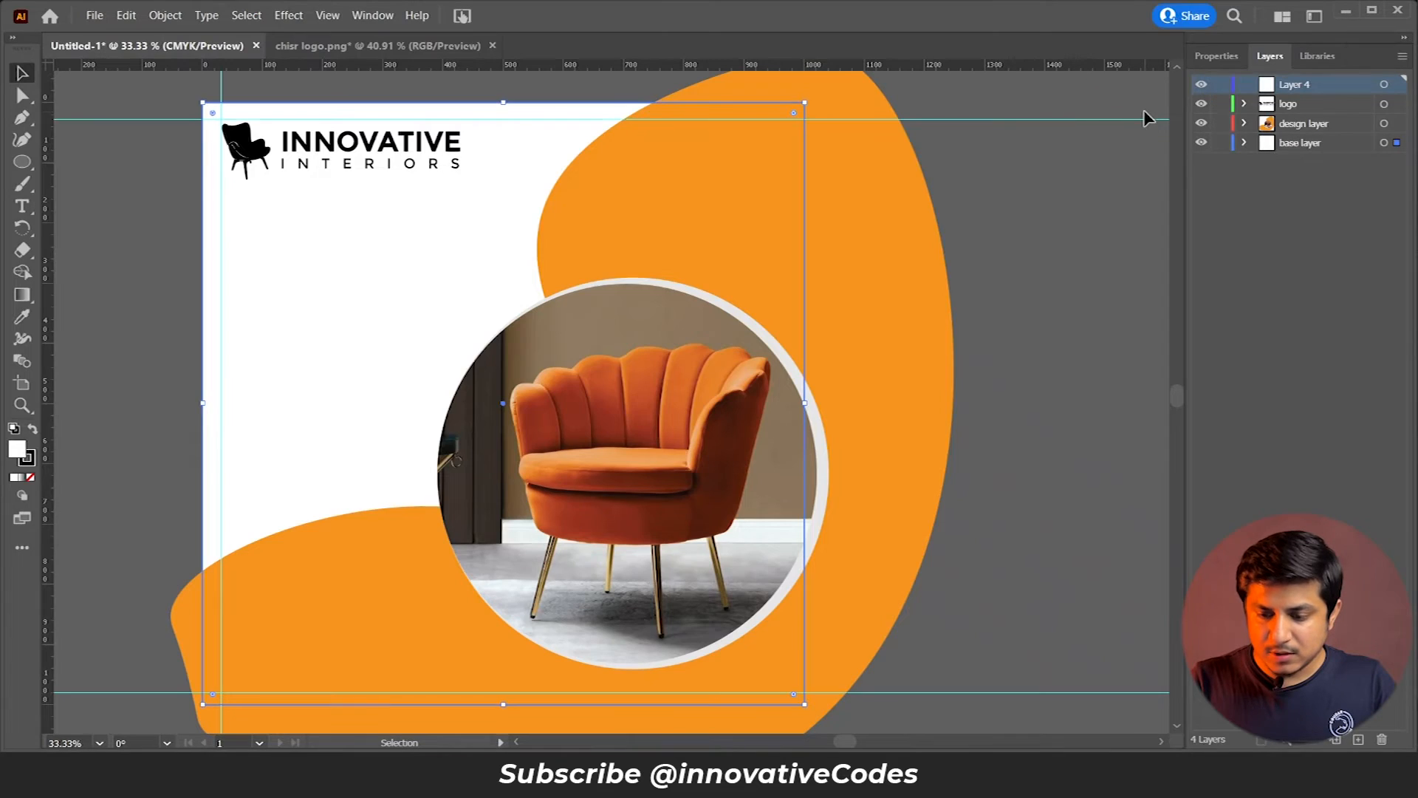
double_click(1304, 85)
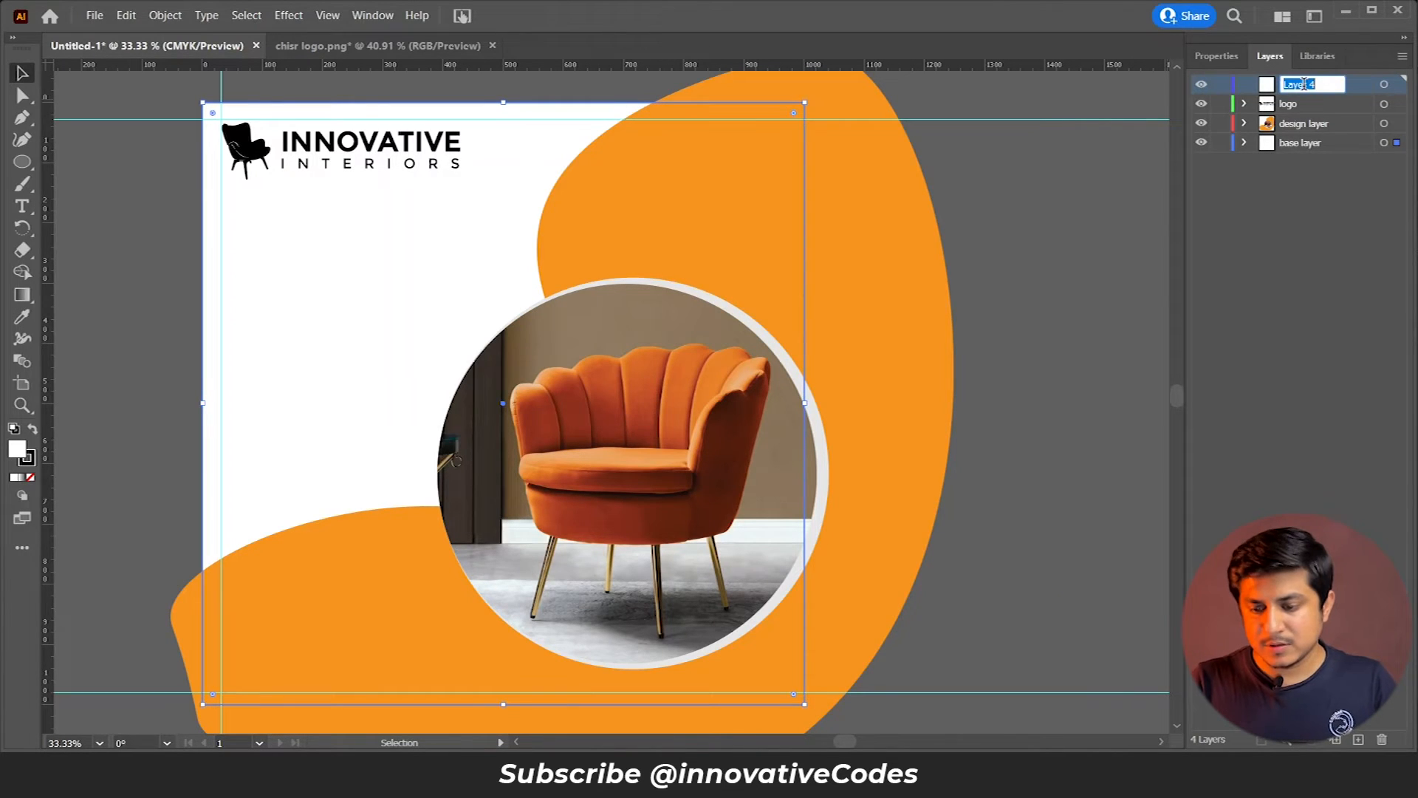
text(To)
text(xt)
key(Return)
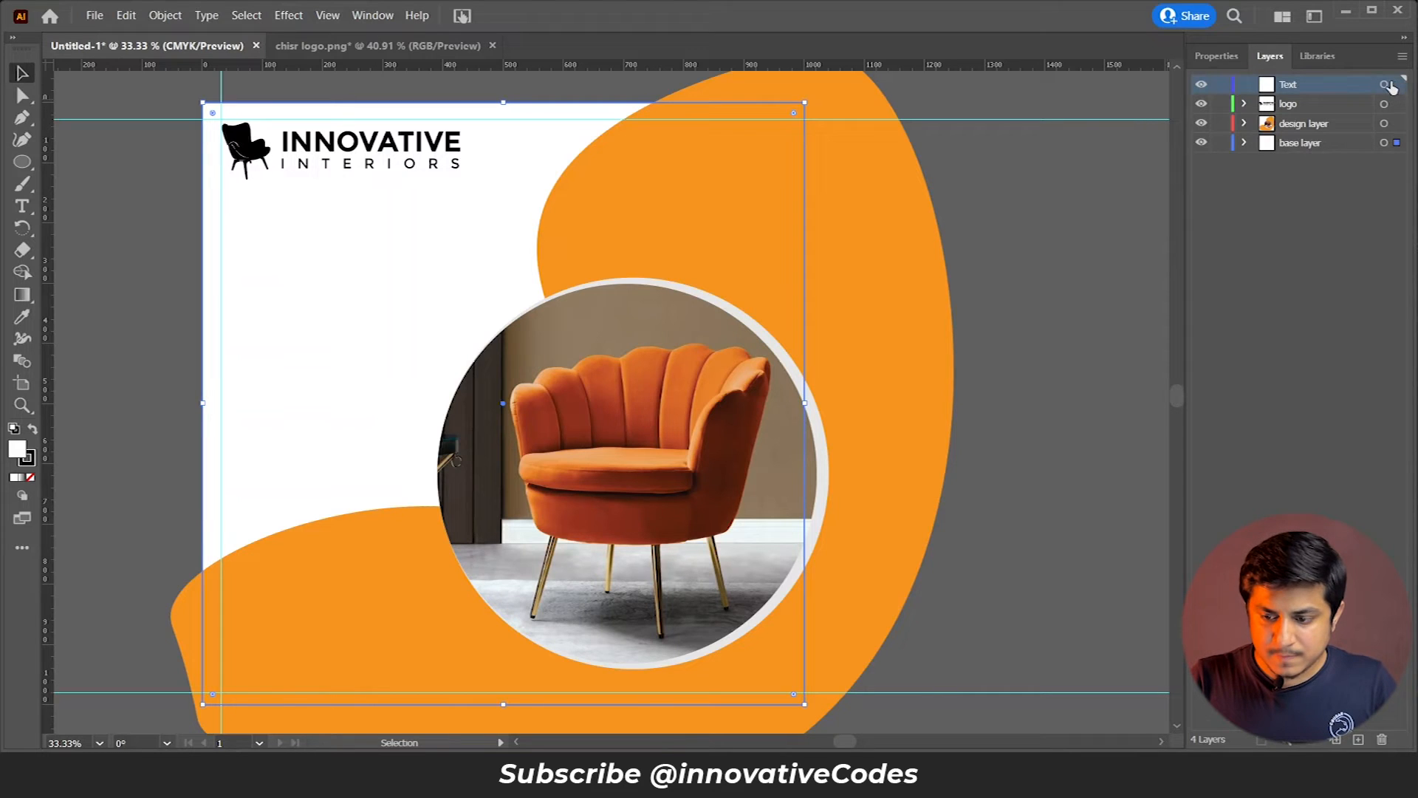
click(1386, 85)
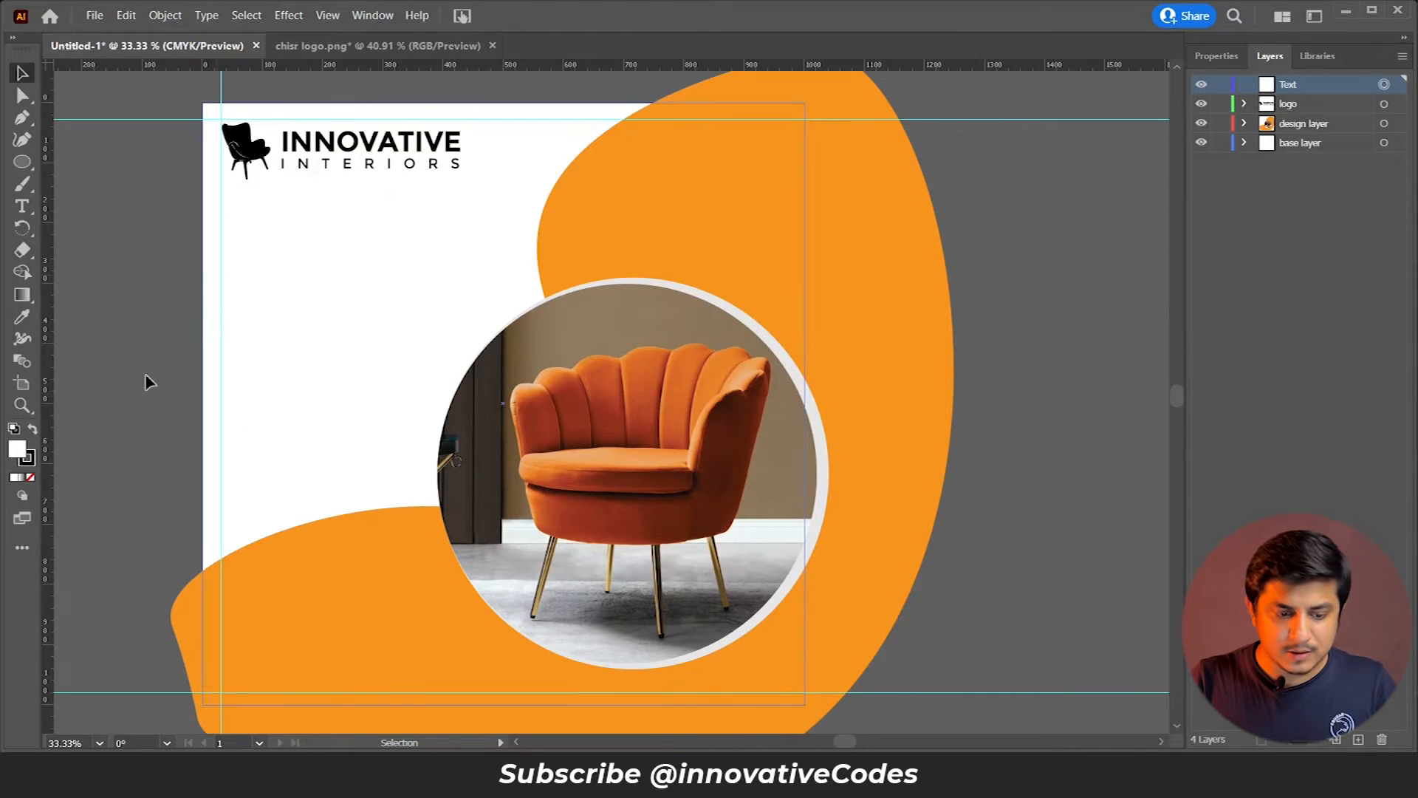
Step: Type the headline COMFORTABLE / DURABLE / RELIABLE below the logo
click(21, 210)
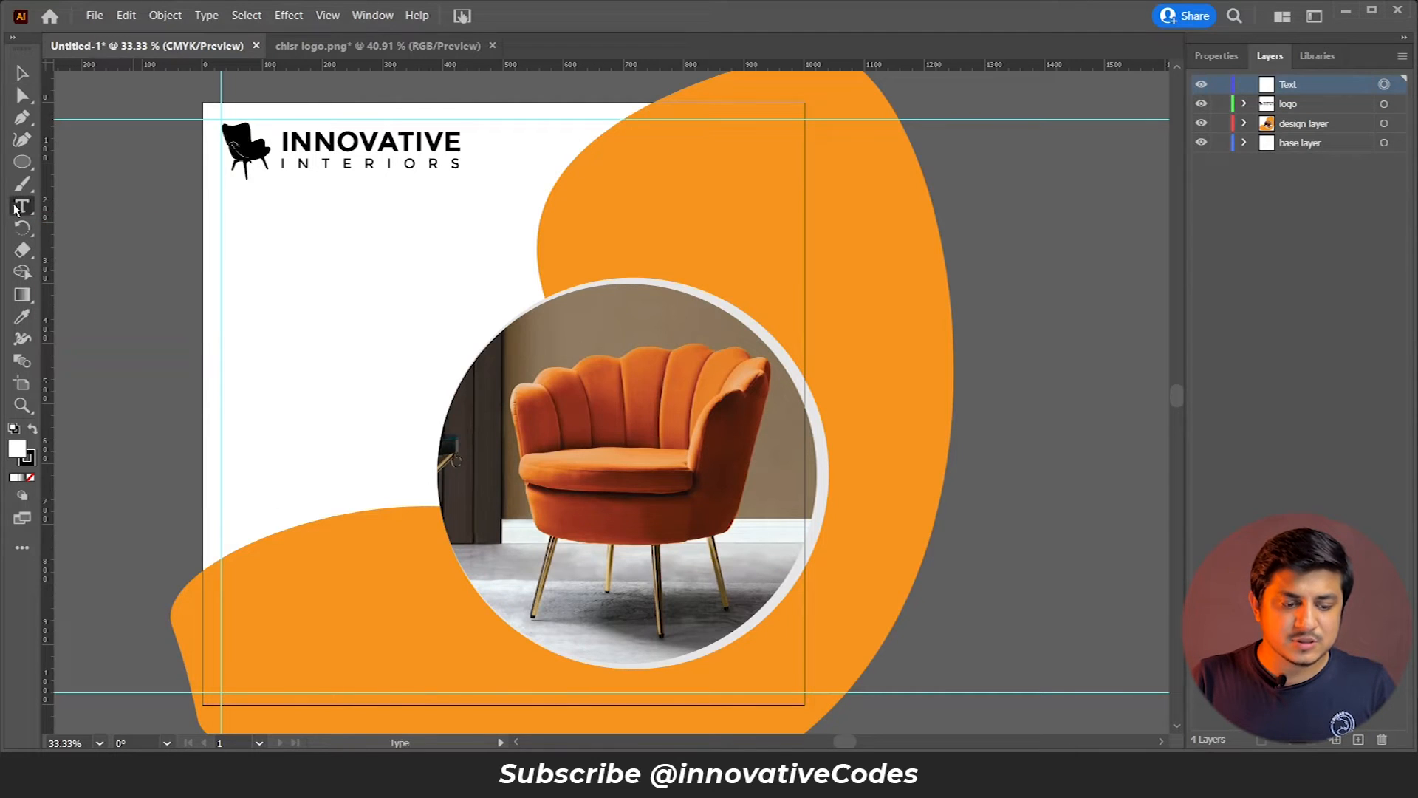
click(256, 263)
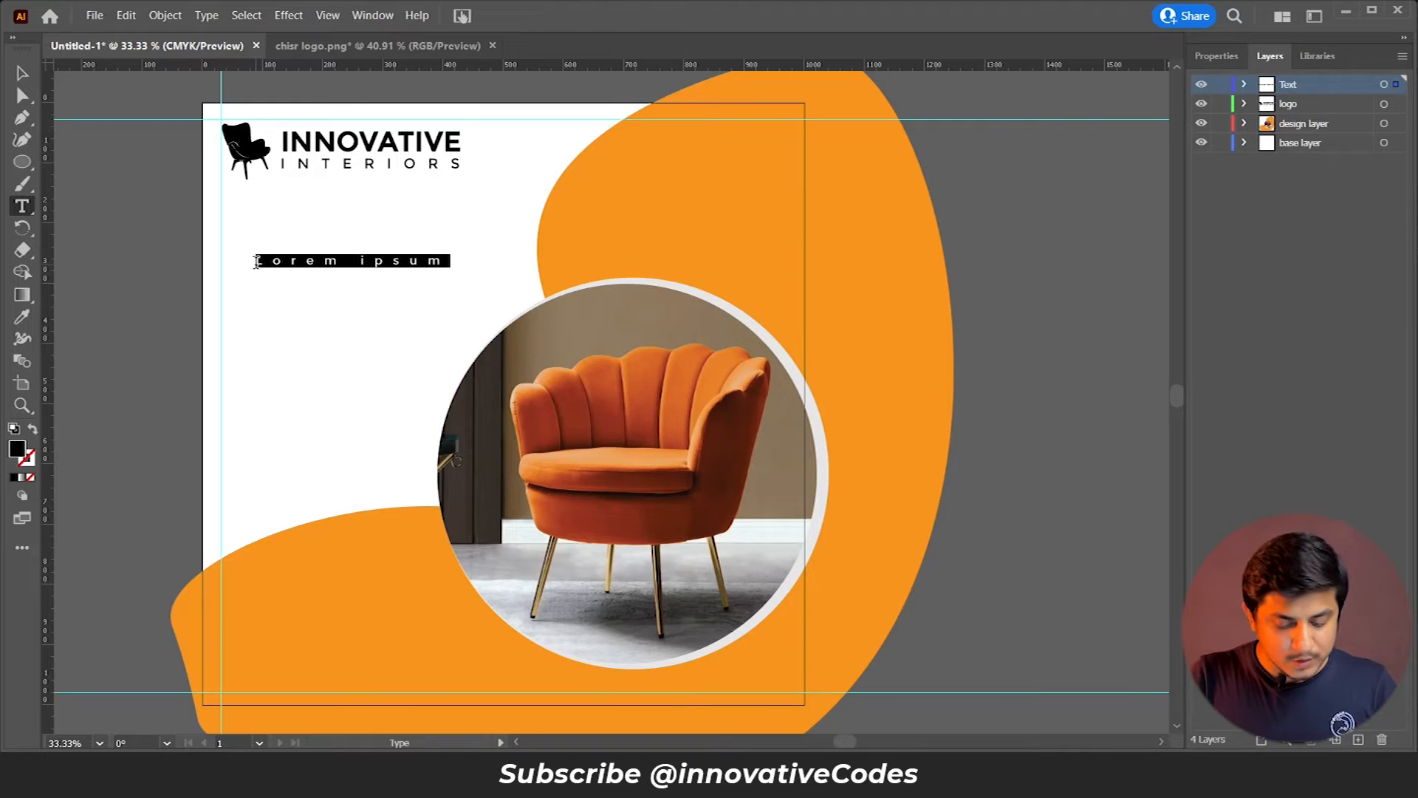
text(COMFORTABLE)
key(Return)
text(DURABLE)
key(Return)
text(RELIABLE)
Step: Enlarge the headline, bold COMFORTABLE, tighten tracking, and align it to the left guide
key(ctrl+a)
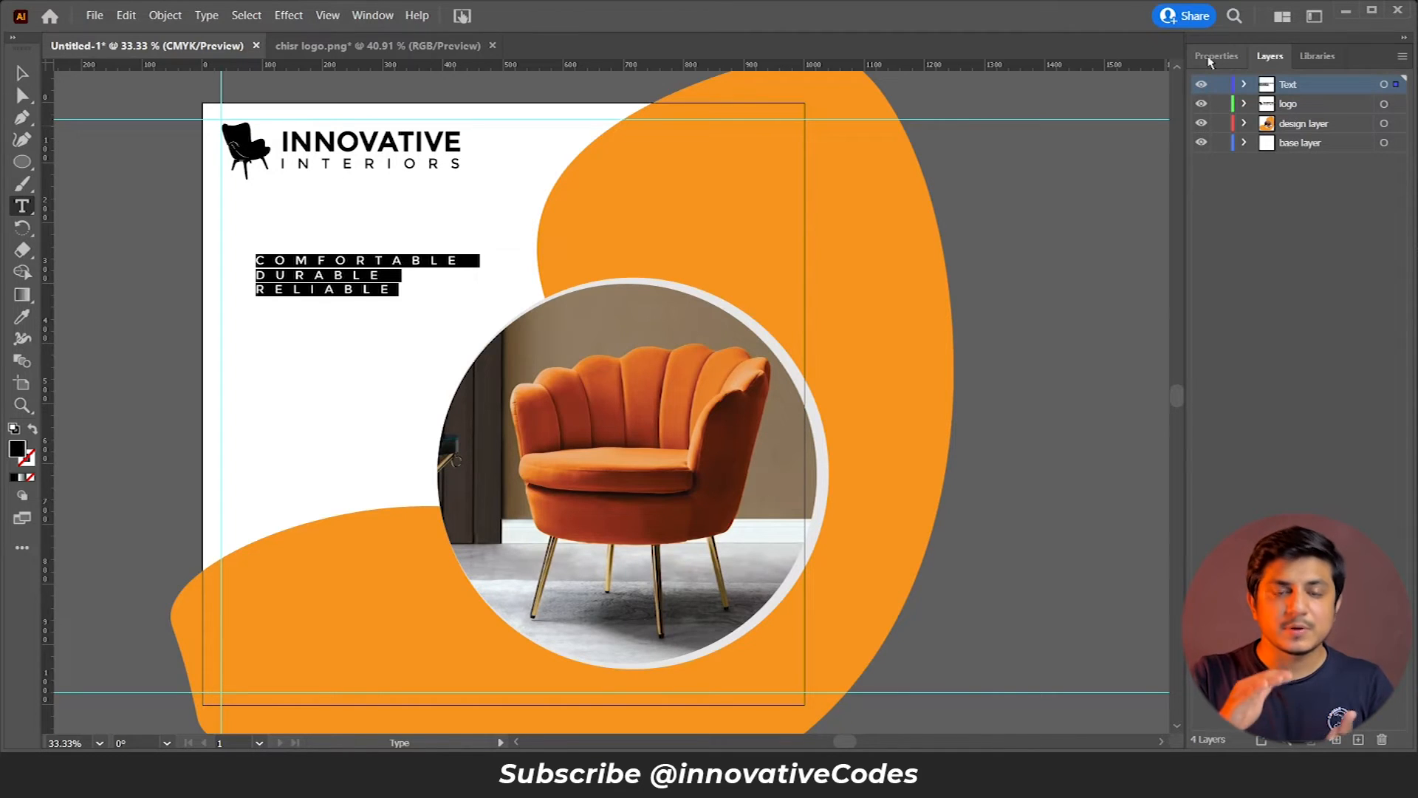
click(1214, 58)
drag(256, 260, 473, 260)
click(1379, 443)
key(ctrl+a)
click(1356, 466)
drag(370, 355, 339, 354)
key(t)
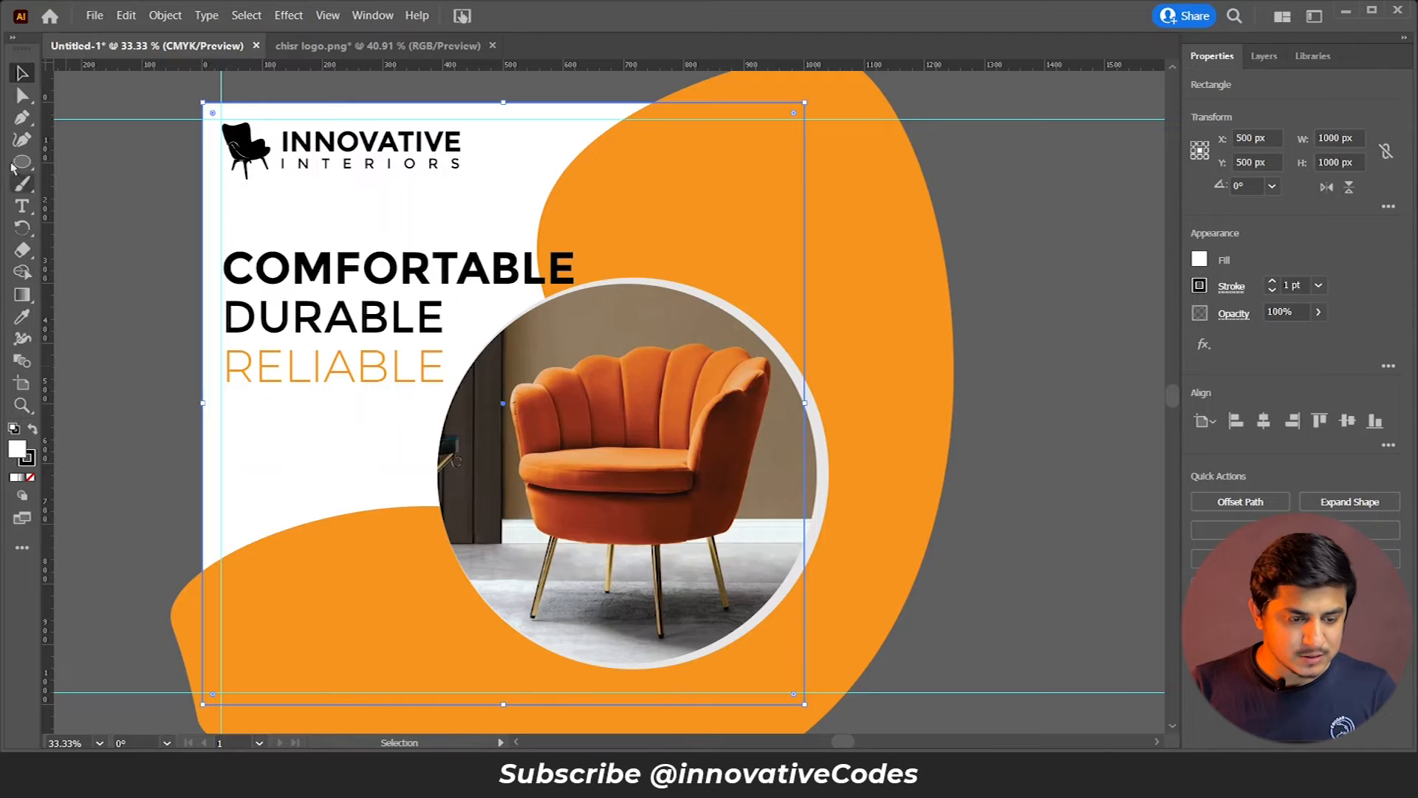
drag(22, 163, 82, 156)
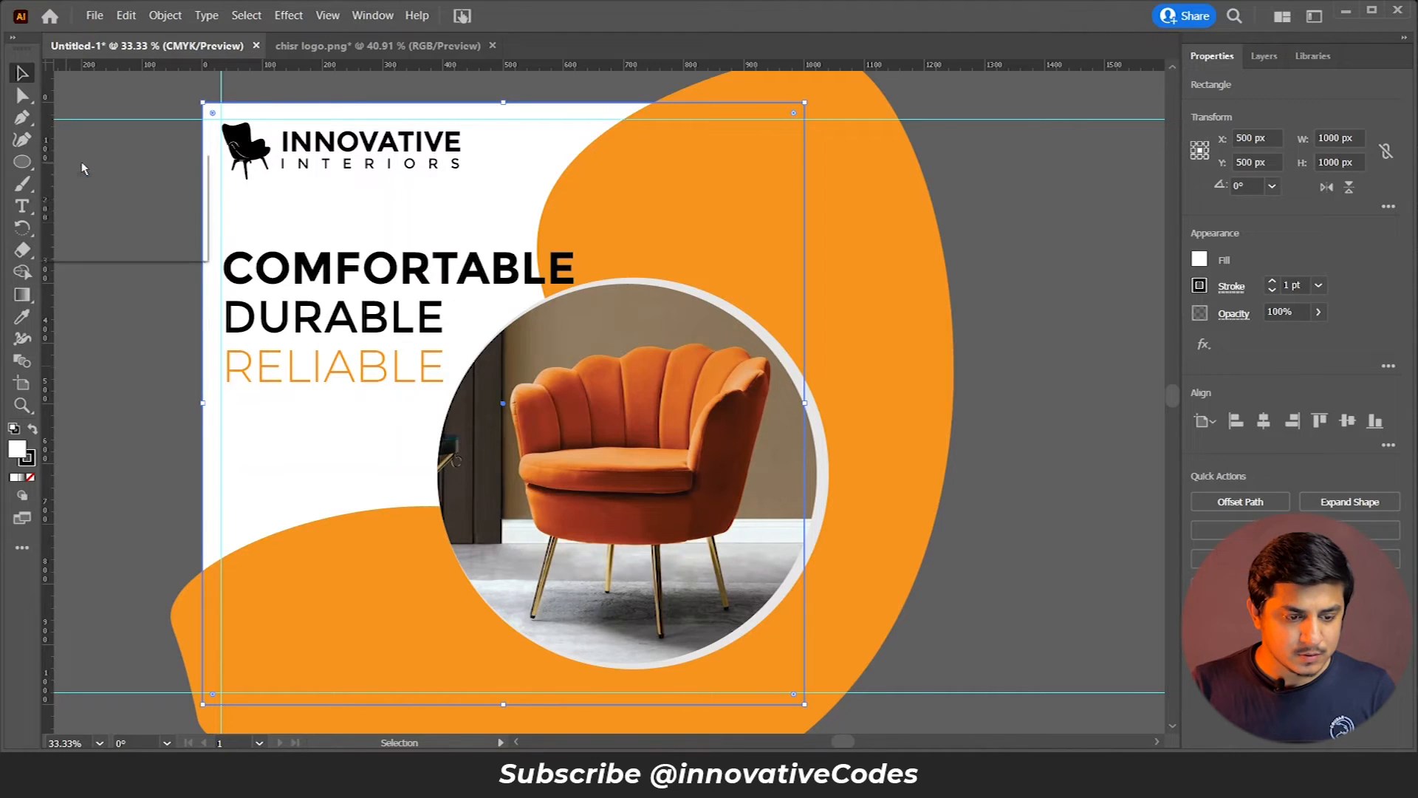
Step: Draw a thin bar under RELIABLE and fill it with orange sampled from the background blob
drag(225, 388, 443, 387)
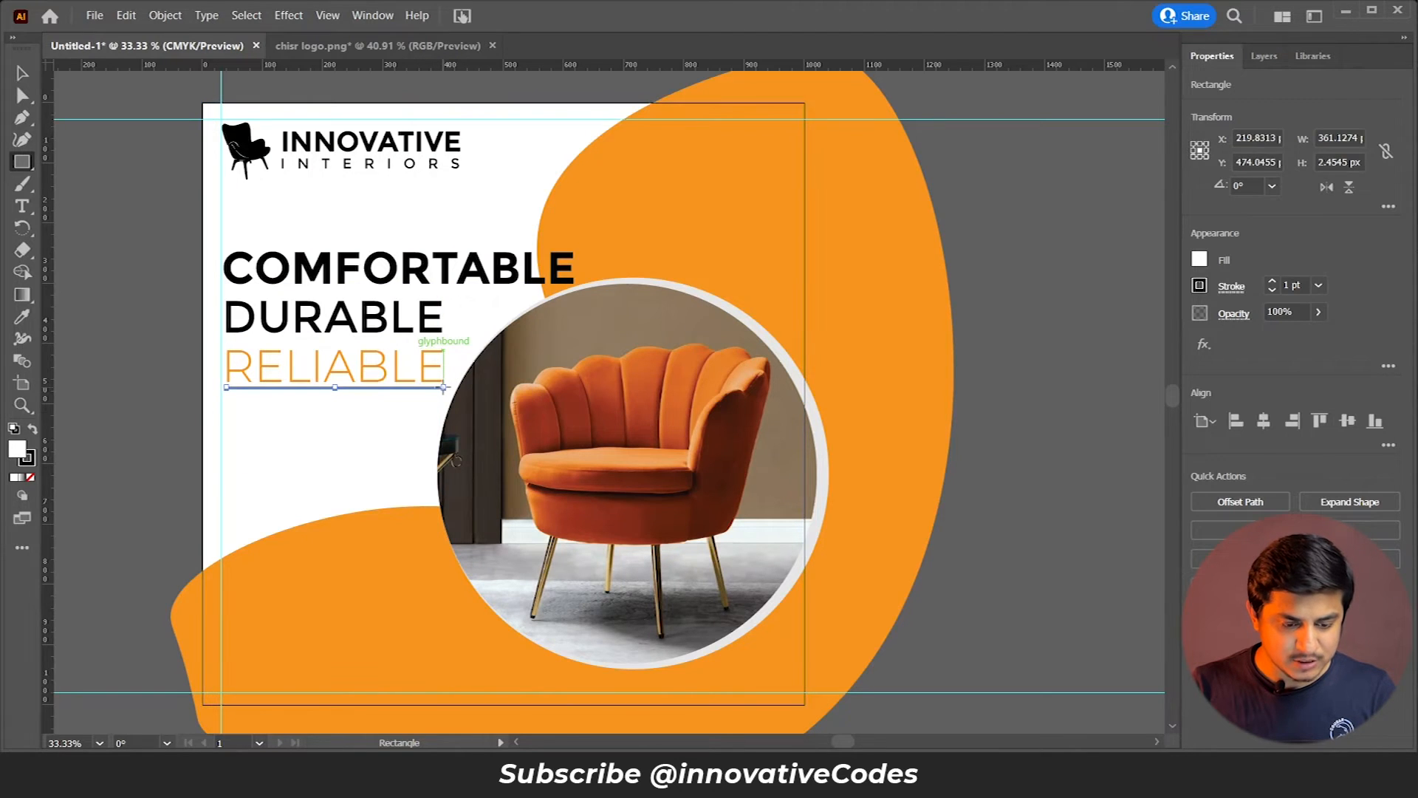
click(23, 318)
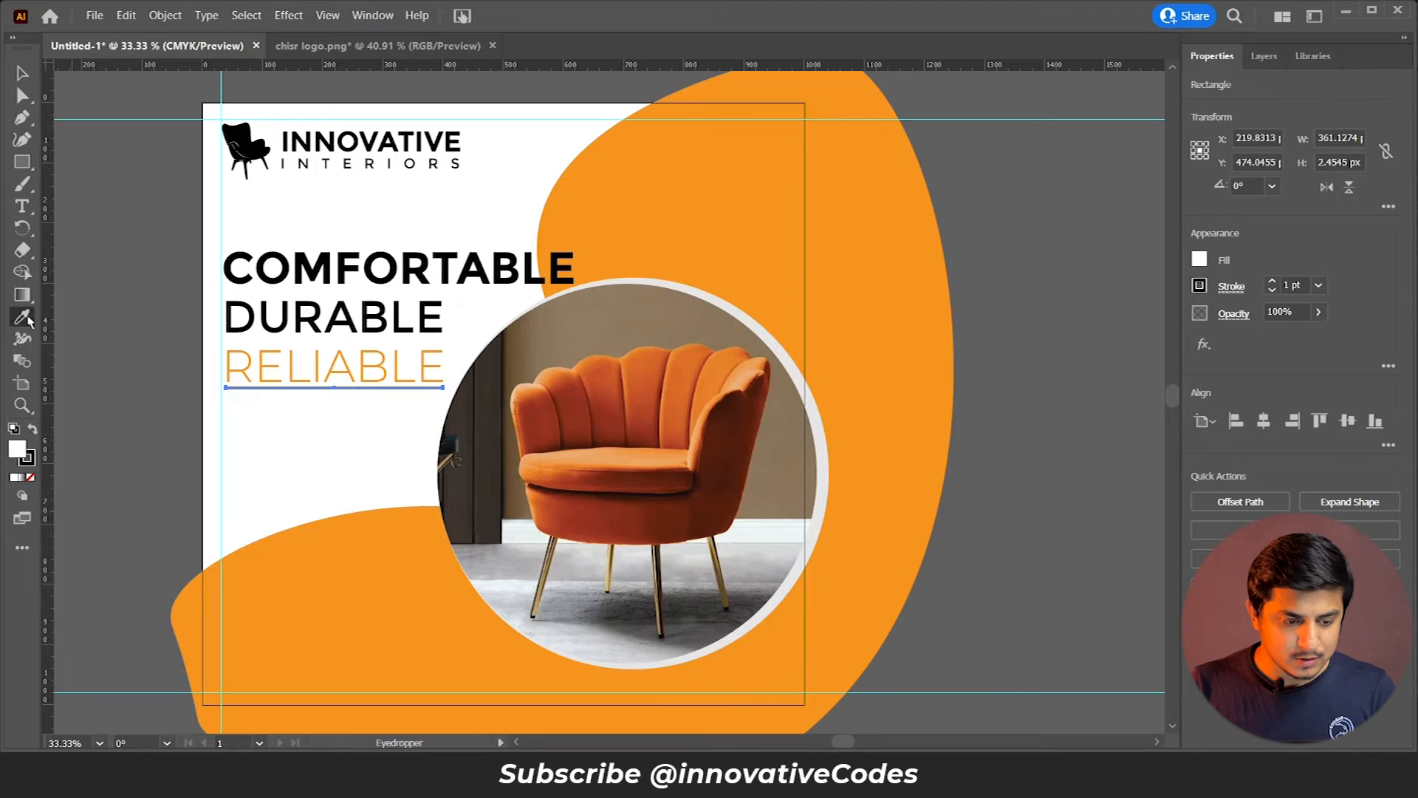
click(333, 566)
click(21, 72)
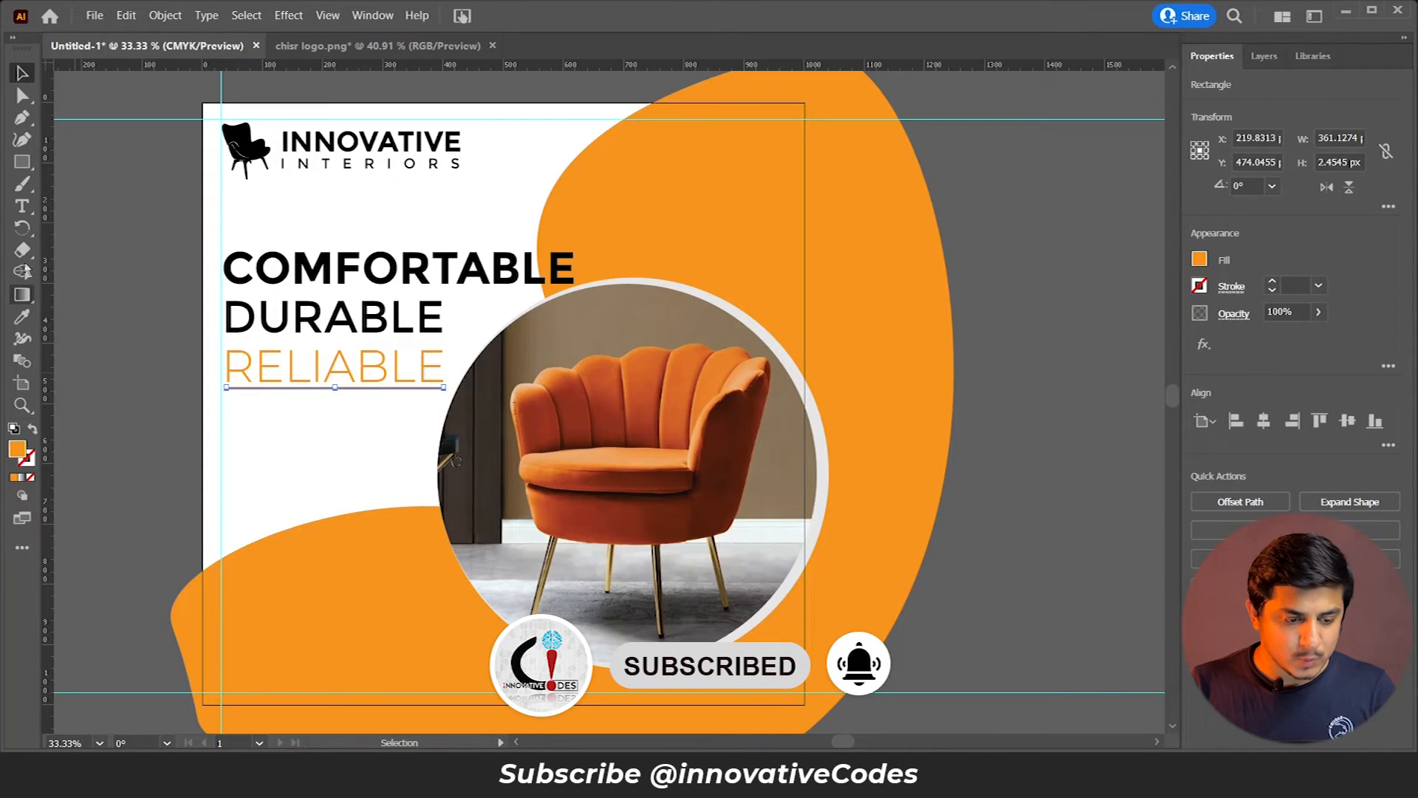
click(22, 209)
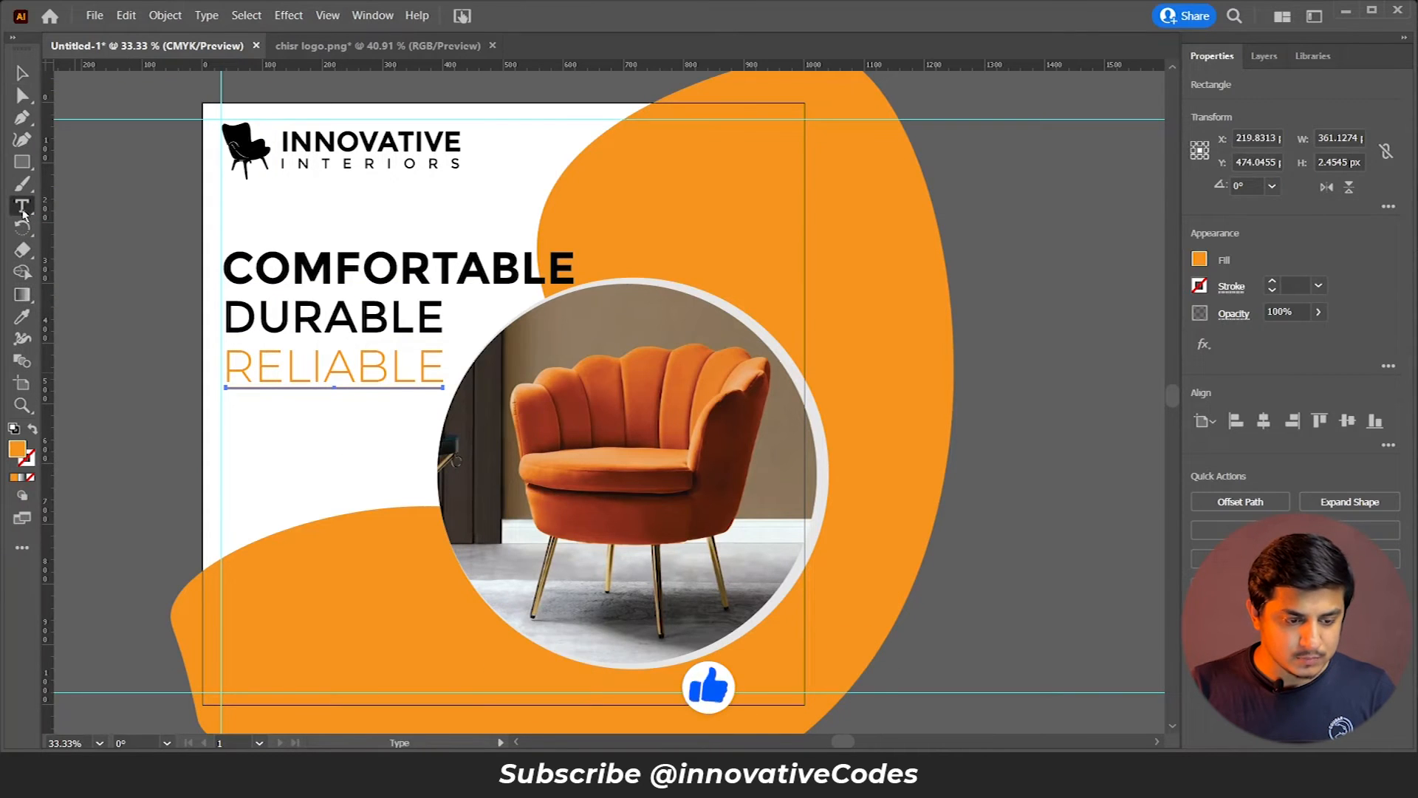
Step: Type COMFY SOFA CHAIR, DECOR OF YOUR DERAMS, LUXURY AND PREMIUM under the orange bar
click(228, 407)
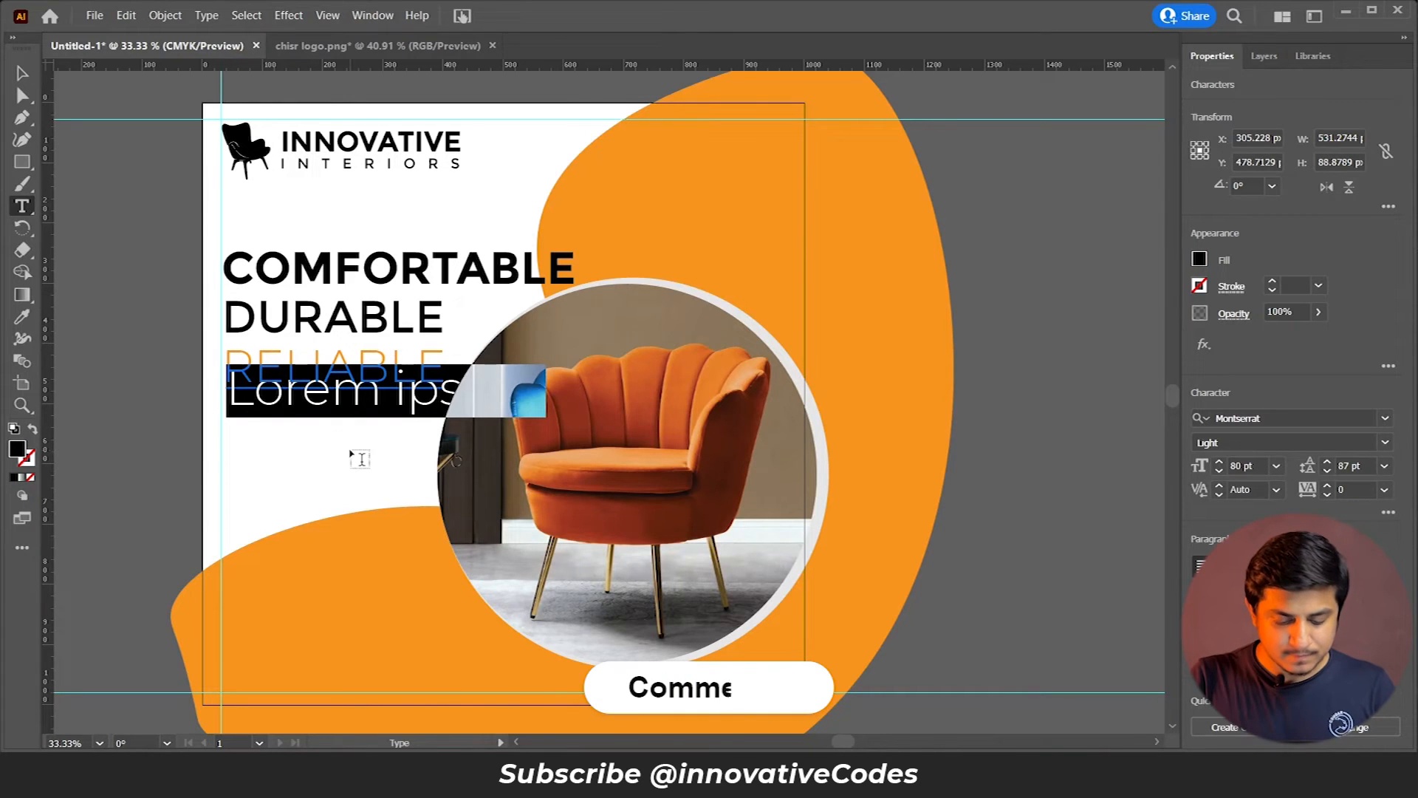
text(COMFY SOFA CHAIR)
key(Return)
text(DECOR OF YOUR DERAMS)
key(Return)
text(LUXURY AND PREMIUM)
Step: Set the subtext to SemiBold 24 pt and nudge it down below the bar
key(ctrl+a)
click(1247, 466)
text(24)
click(23, 77)
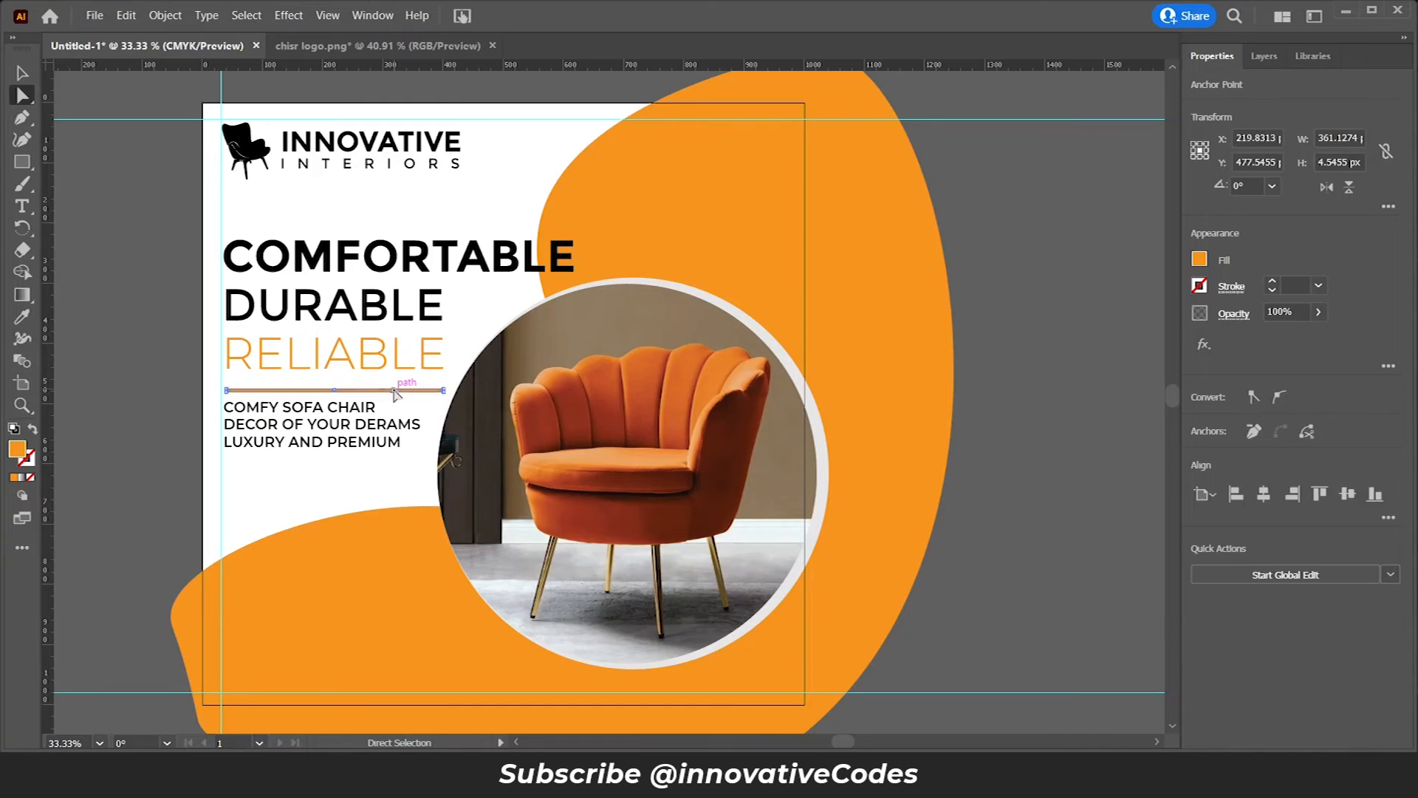
drag(425, 444, 423, 467)
click(380, 495)
scroll(380, 493, down, 1)
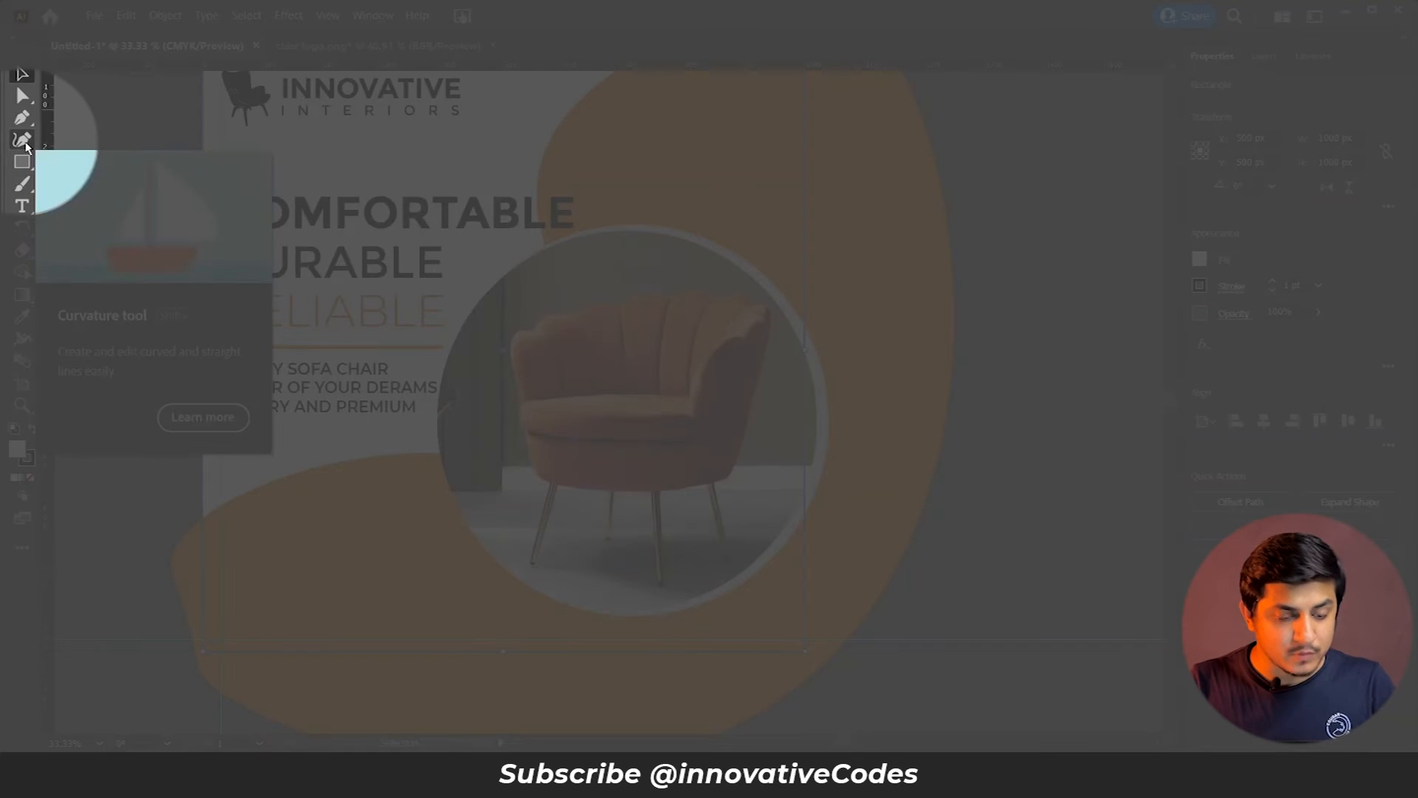
Step: Start the tag outline with the Curvature tool on the lower orange area
click(22, 139)
scroll(362, 549, up, 2)
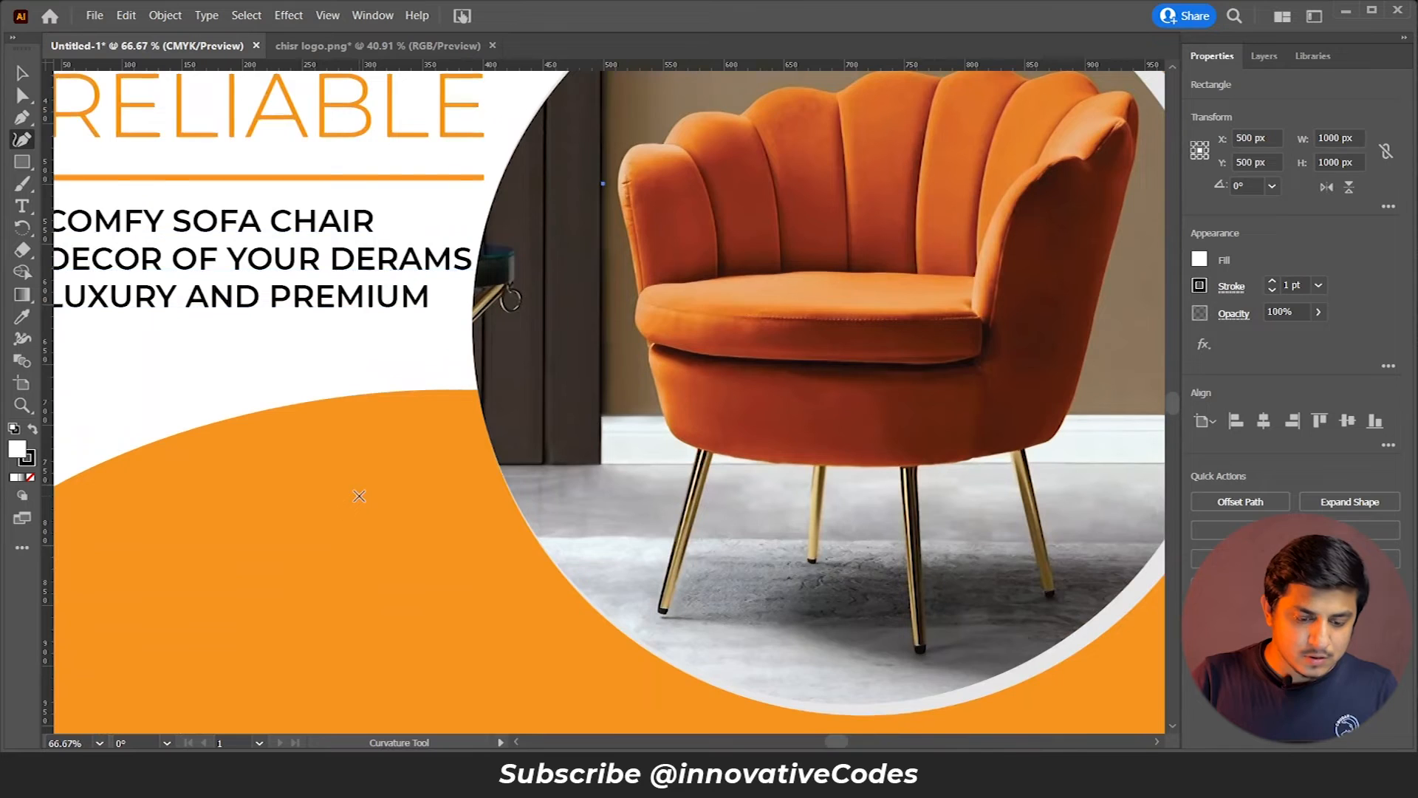
scroll(359, 496, right, 4)
scroll(359, 495, left, 6)
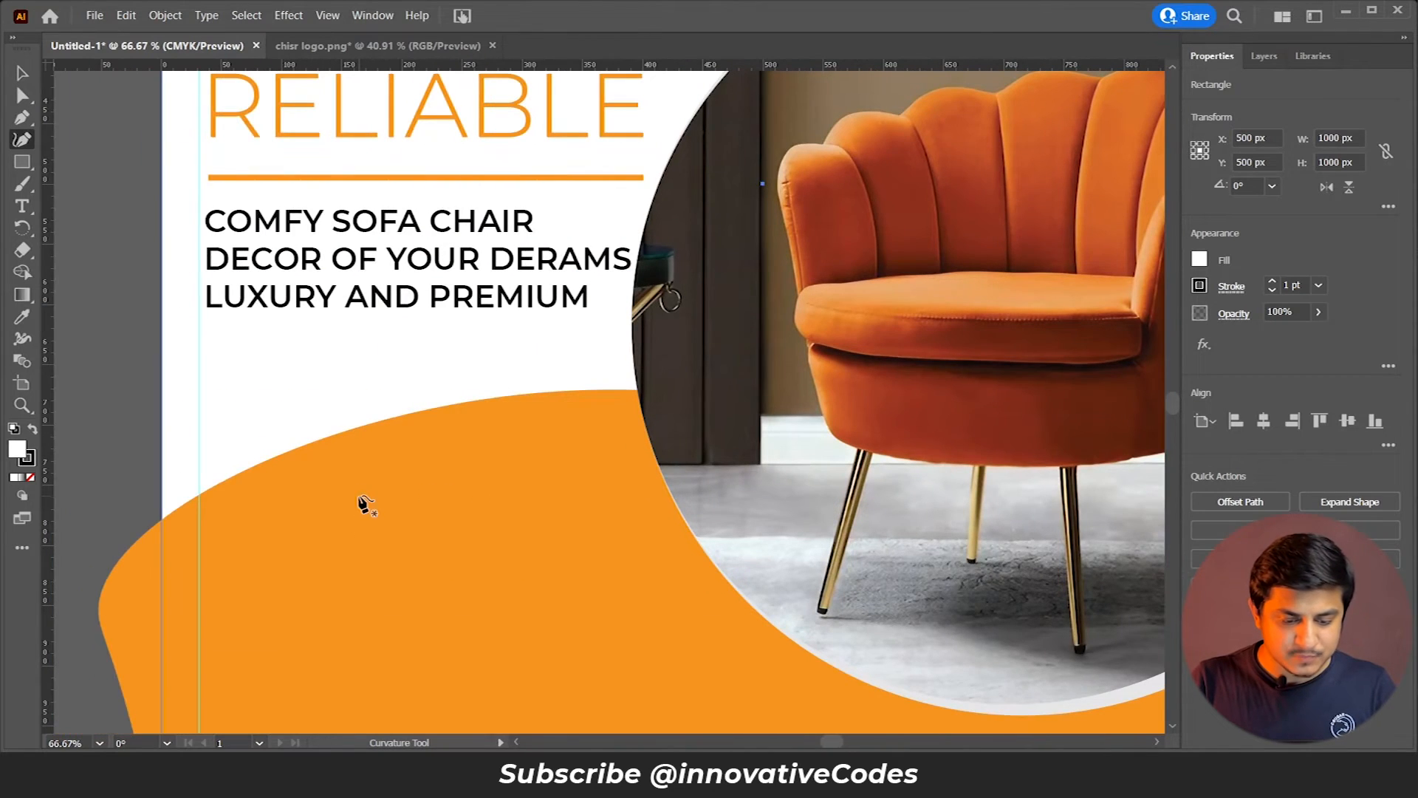
click(541, 429)
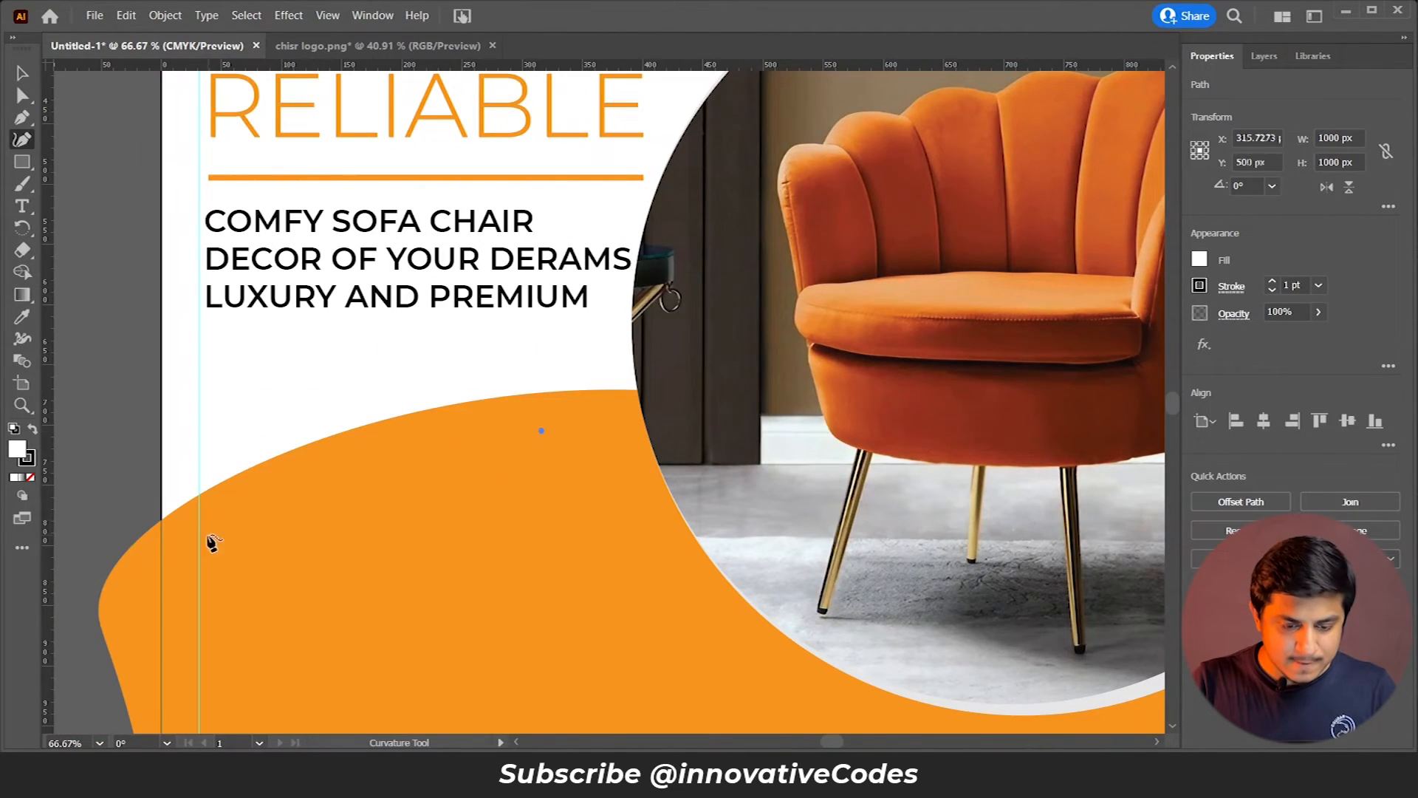
click(297, 481)
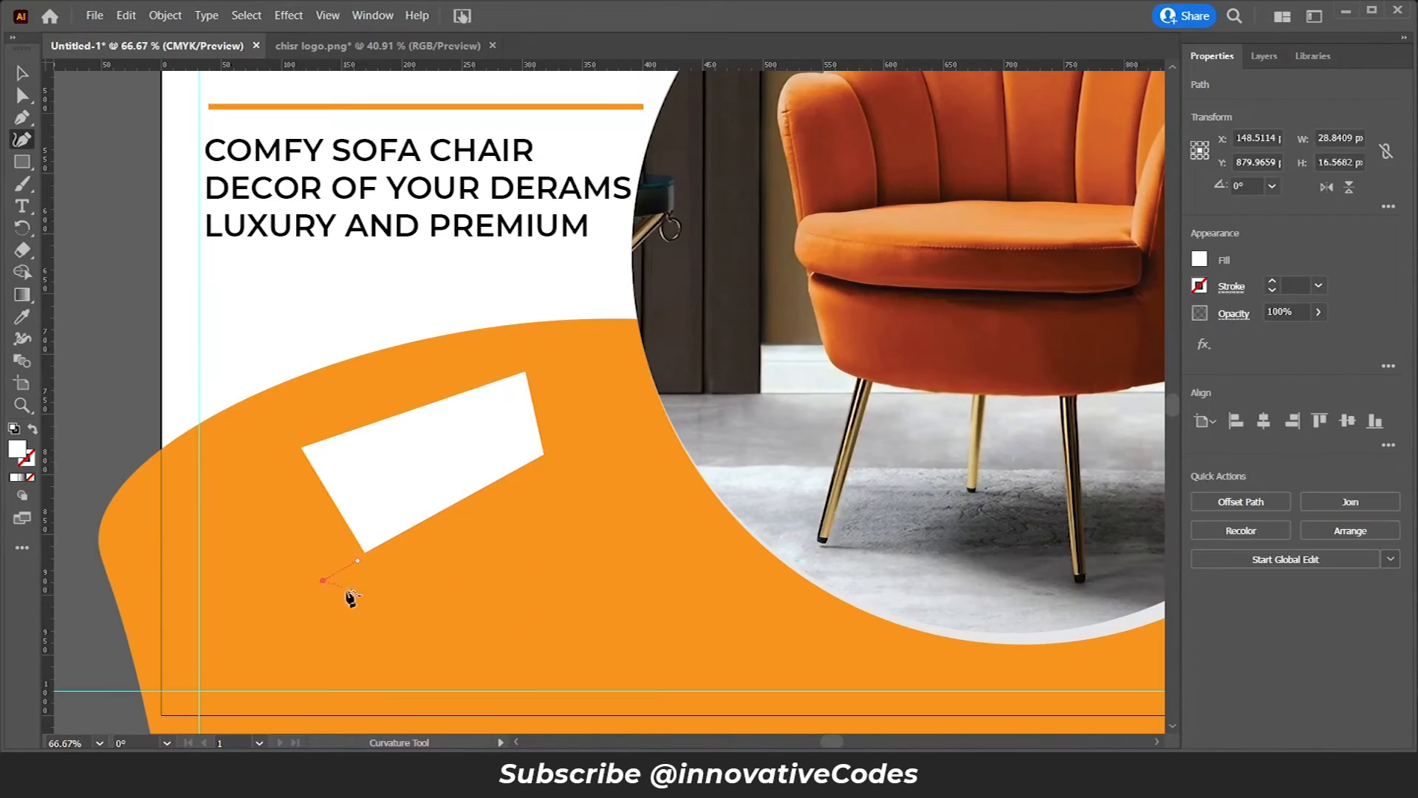
Step: Select the large orange background shape and inspect its anchor points
click(586, 405)
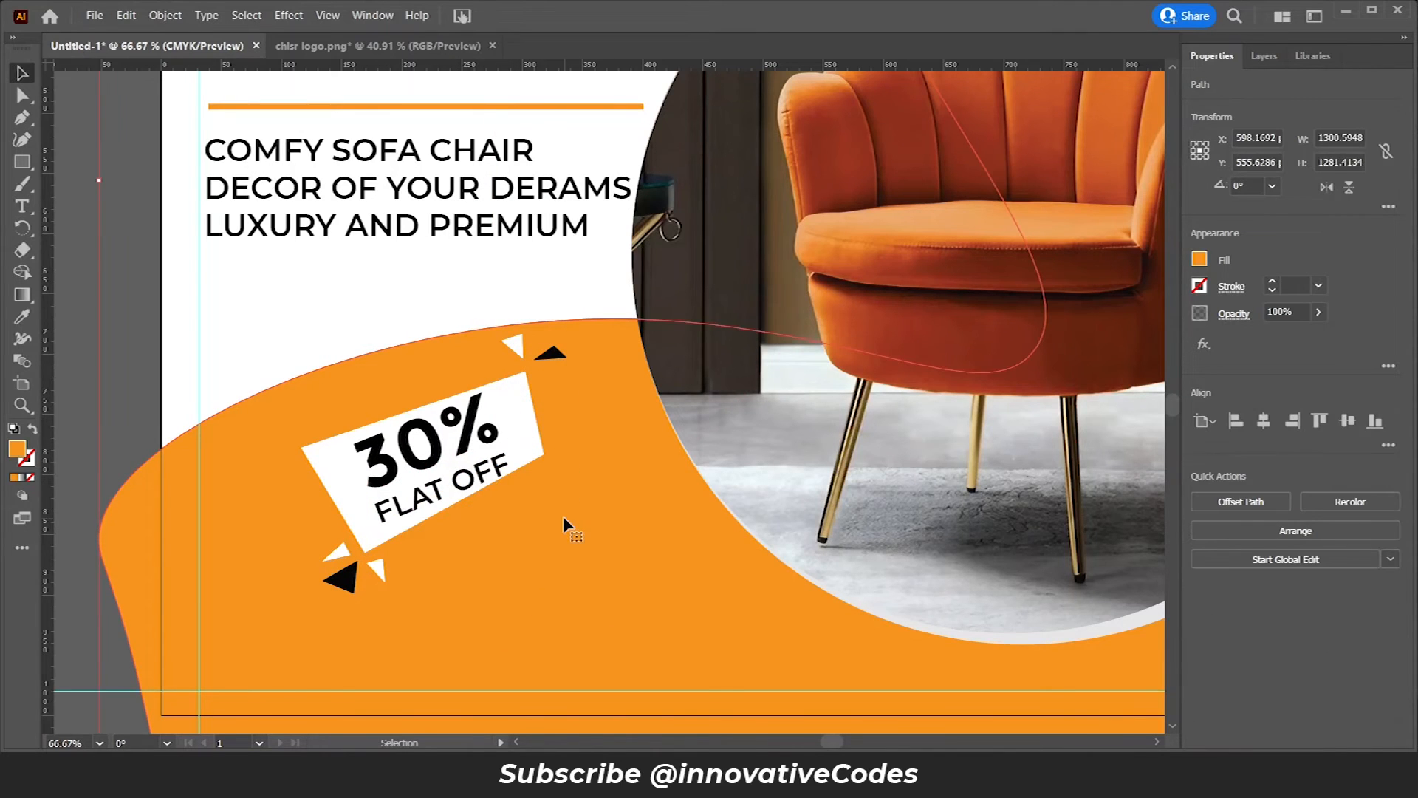
click(515, 347)
click(573, 436)
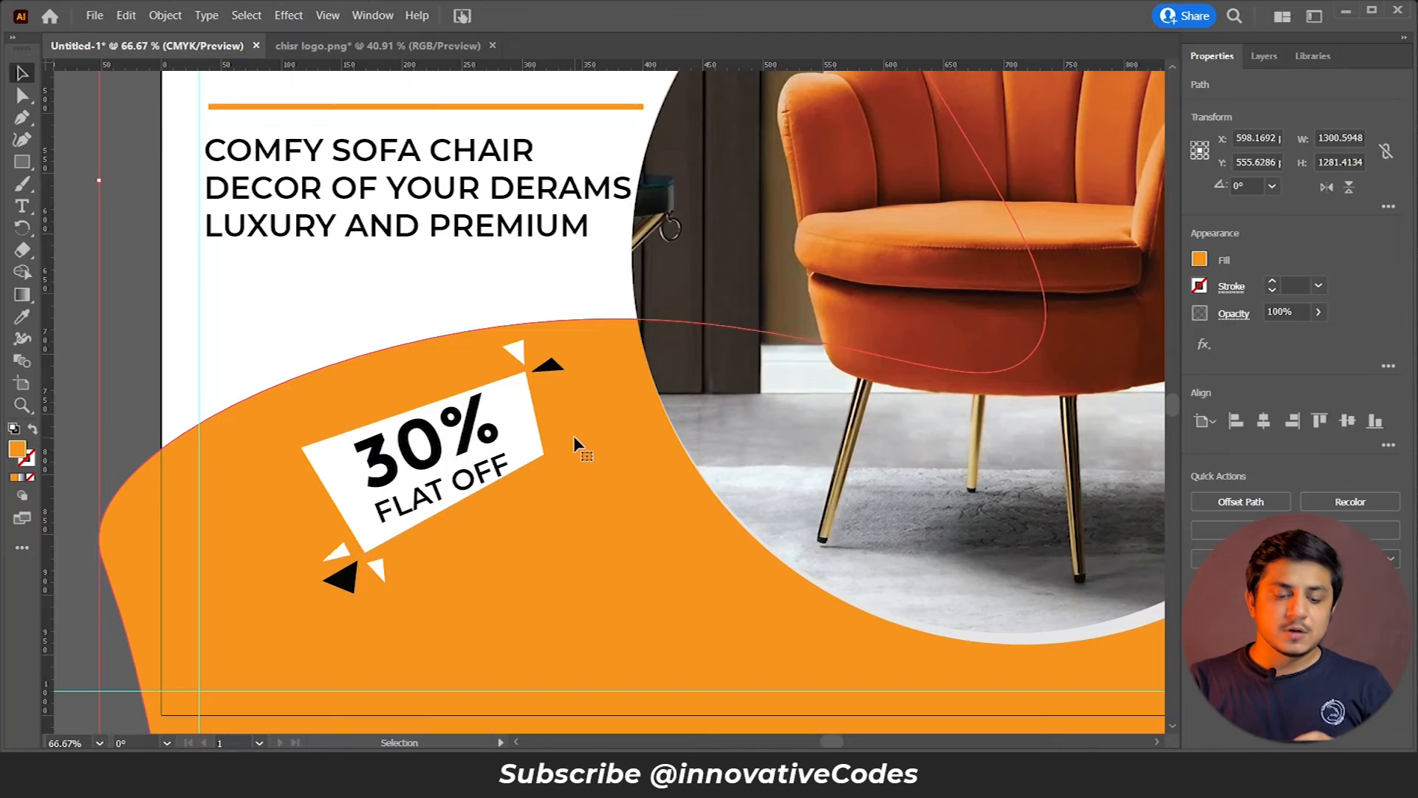
key(a)
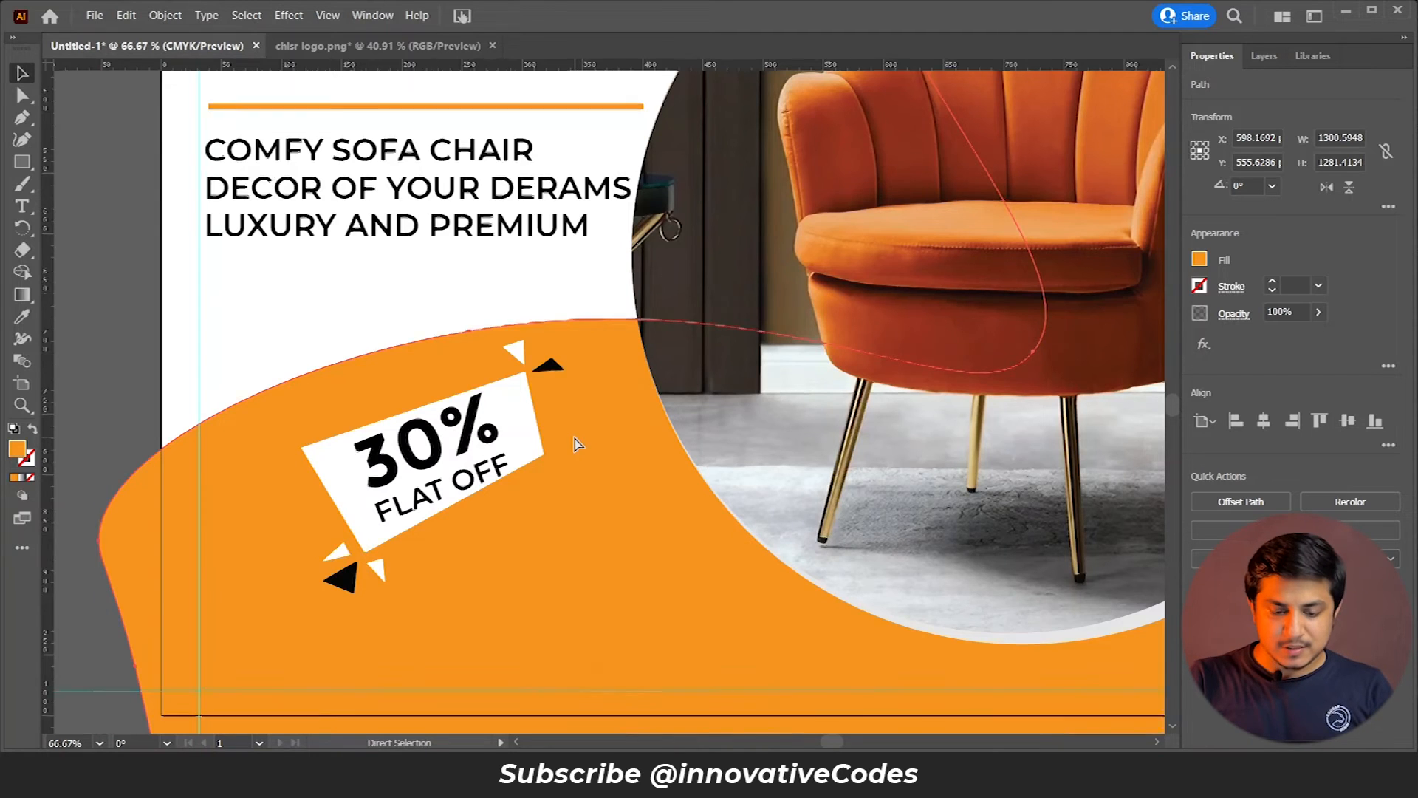
key(ctrl+minus)
key(ctrl+minus)
key(ctrl+minus)
key(ctrl+plus)
key(ctrl+plus)
scroll(578, 445, down, 3)
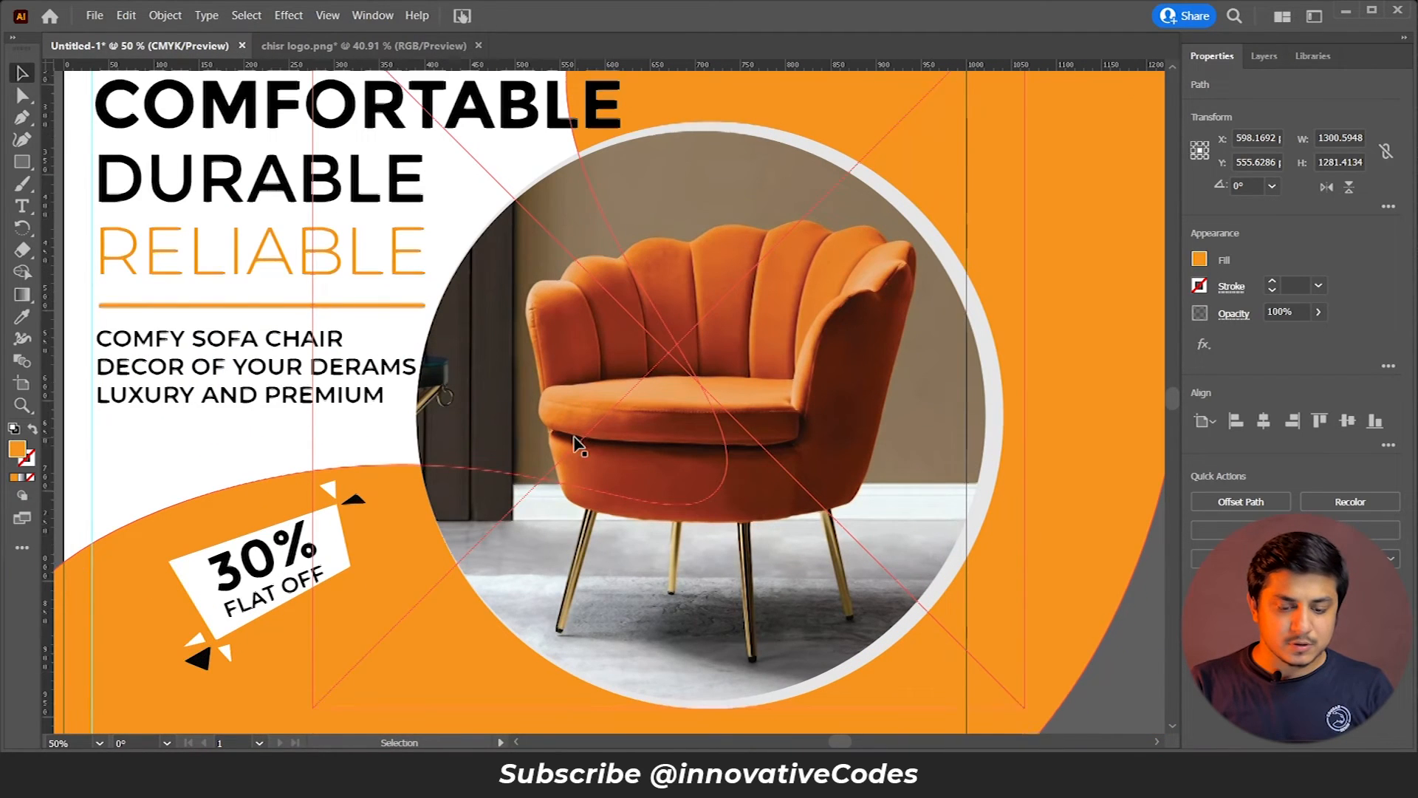
scroll(578, 445, right, 3)
scroll(579, 445, left, 4)
scroll(578, 445, left, 3)
scroll(578, 445, down, 2)
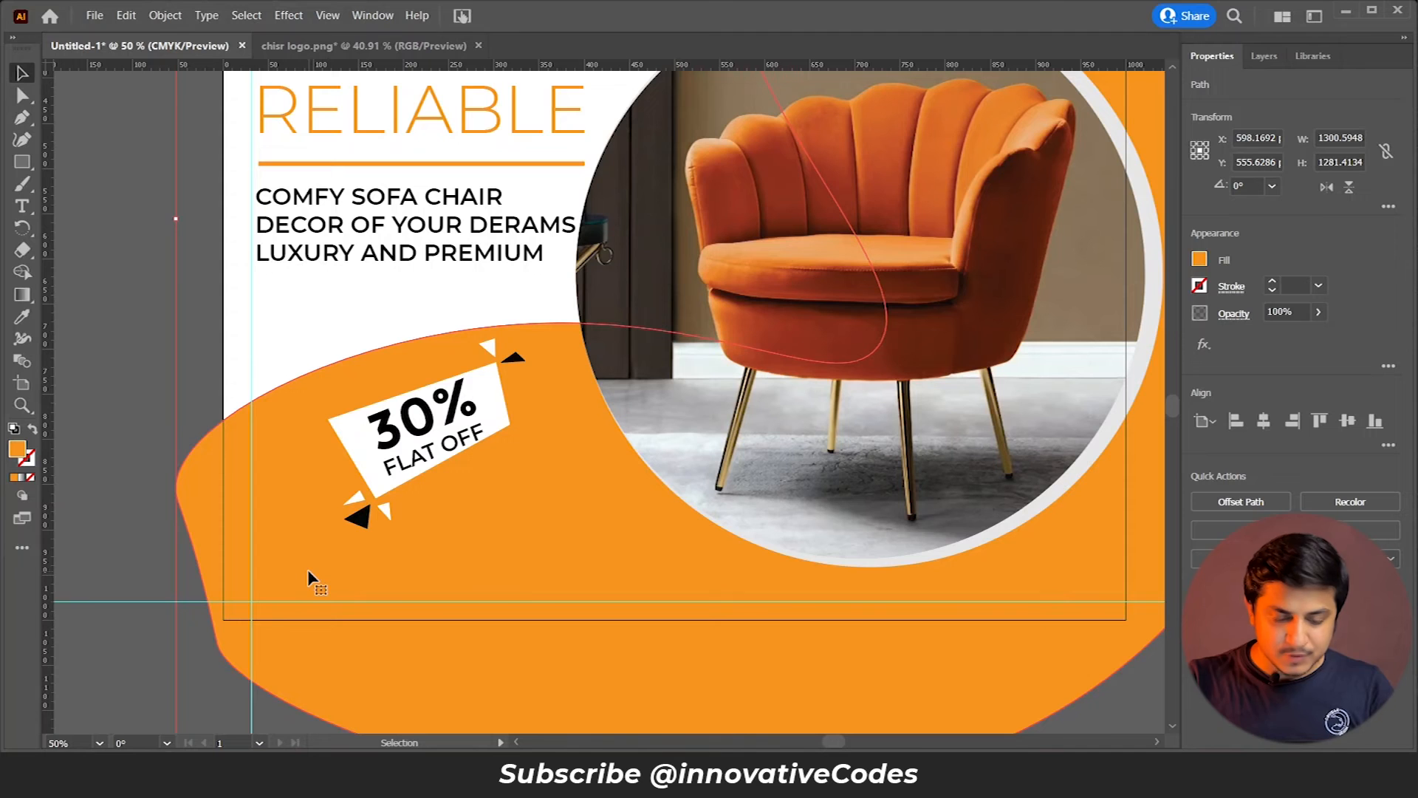
Step: Open the phone icon image 46854.png as its own document
key(a)
key(ctrl+o)
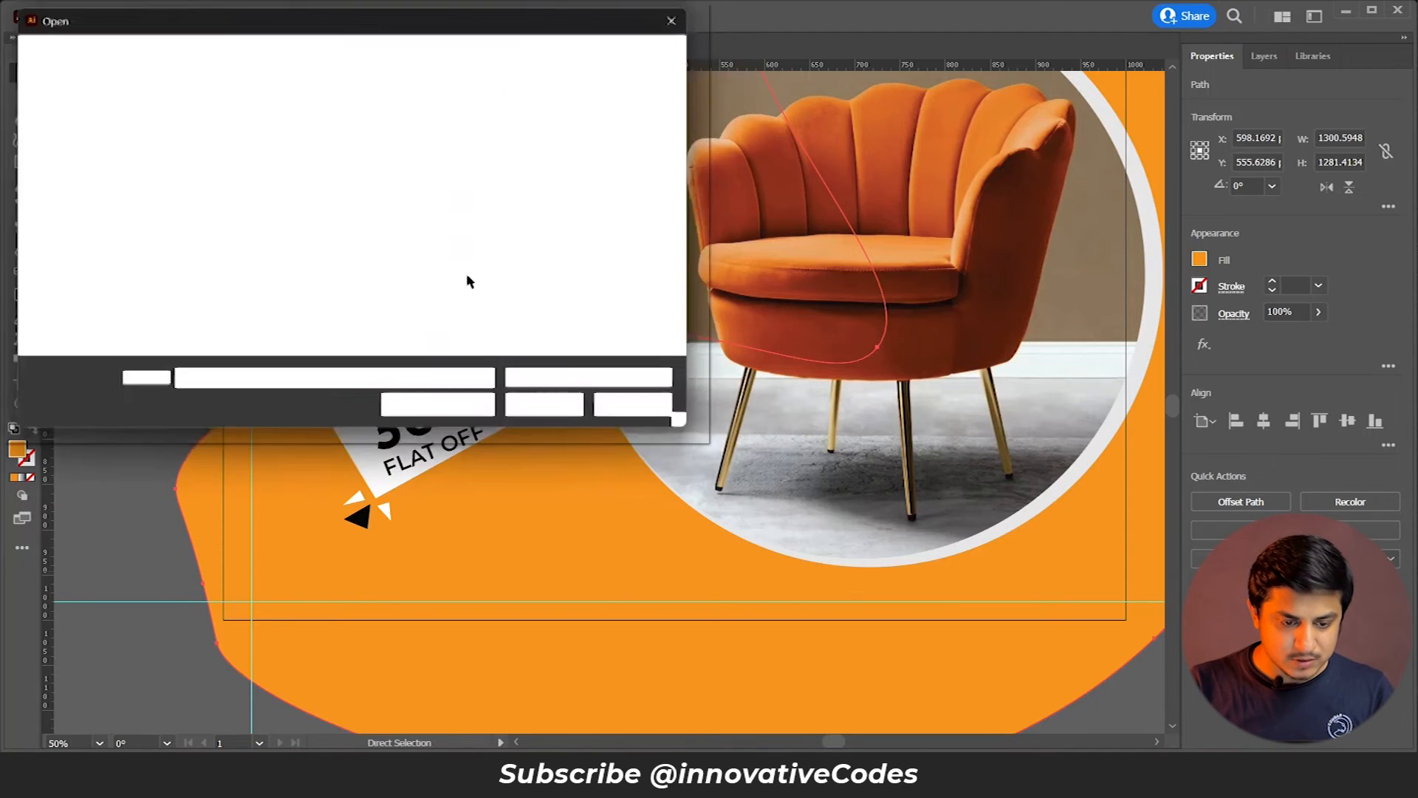
click(211, 148)
key(Escape)
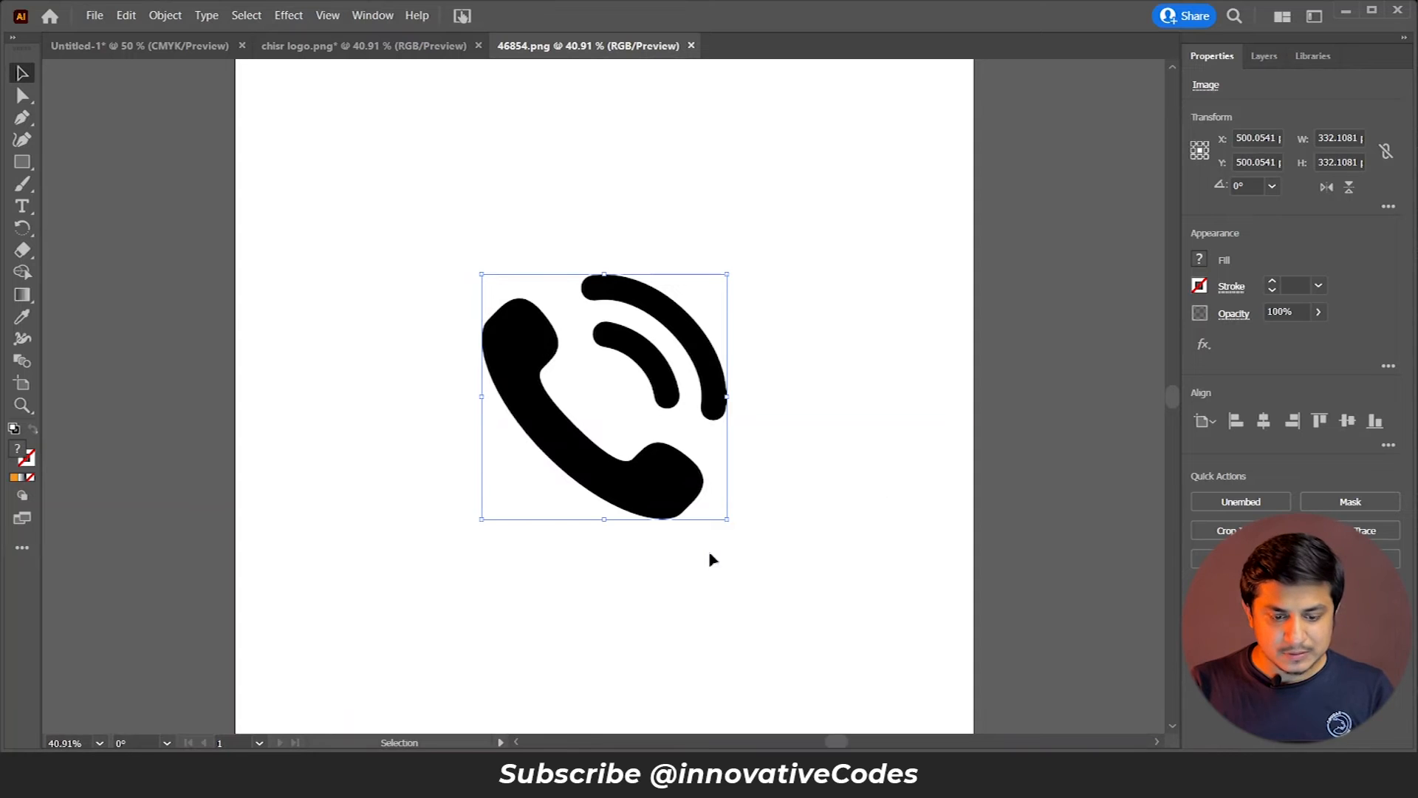
Step: Image Trace the icon with Silhouettes, expand it, and return to the Untitled-1 ad
click(1369, 531)
click(1178, 470)
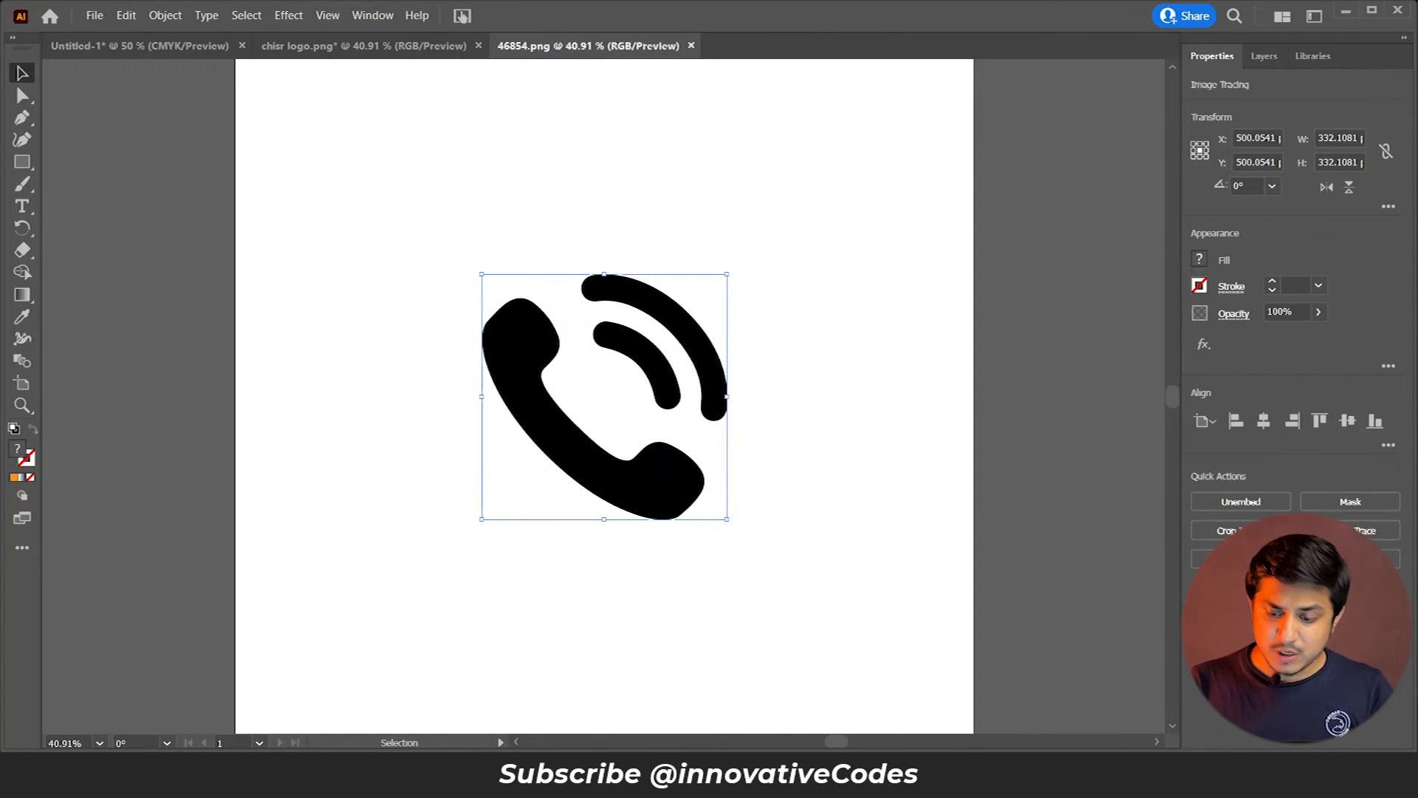
click(1296, 566)
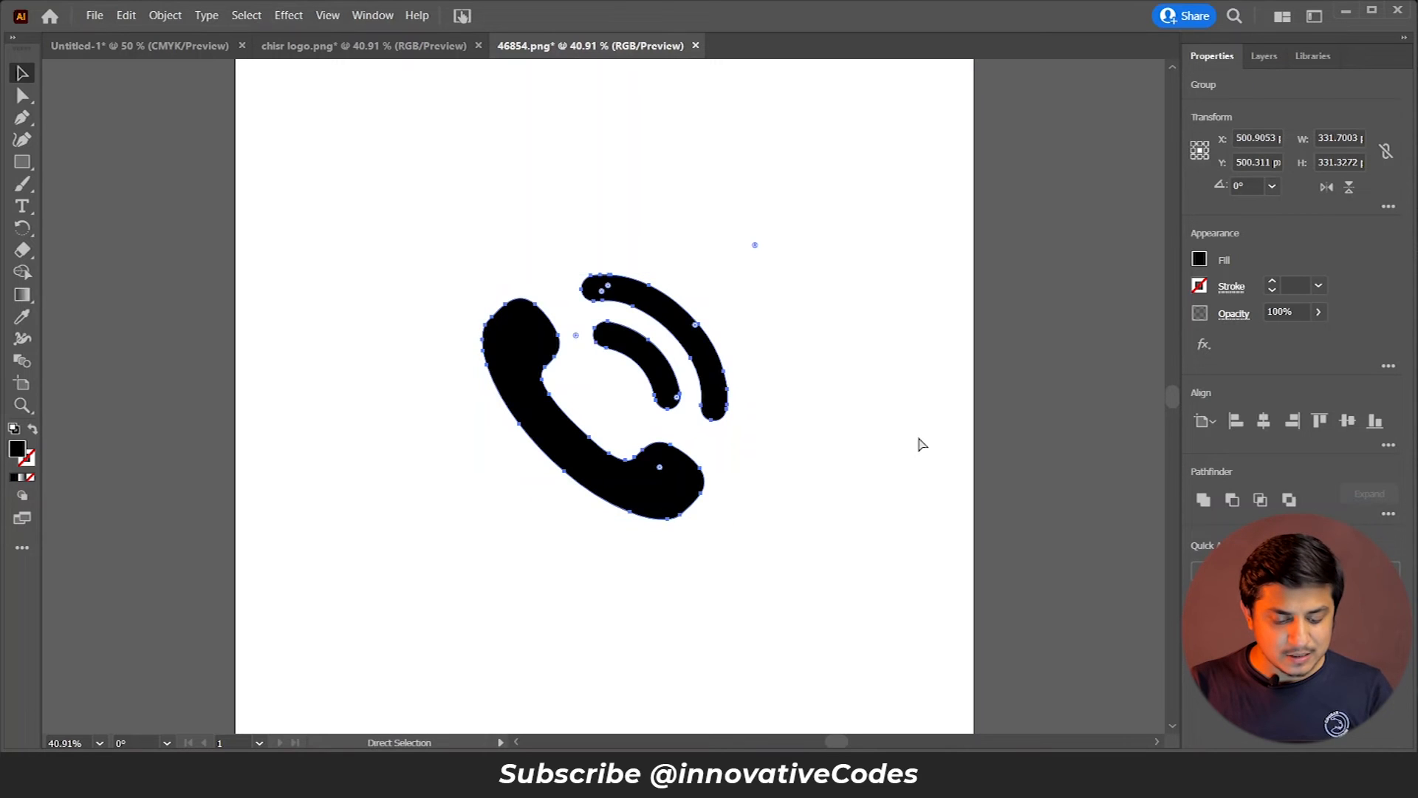
click(133, 46)
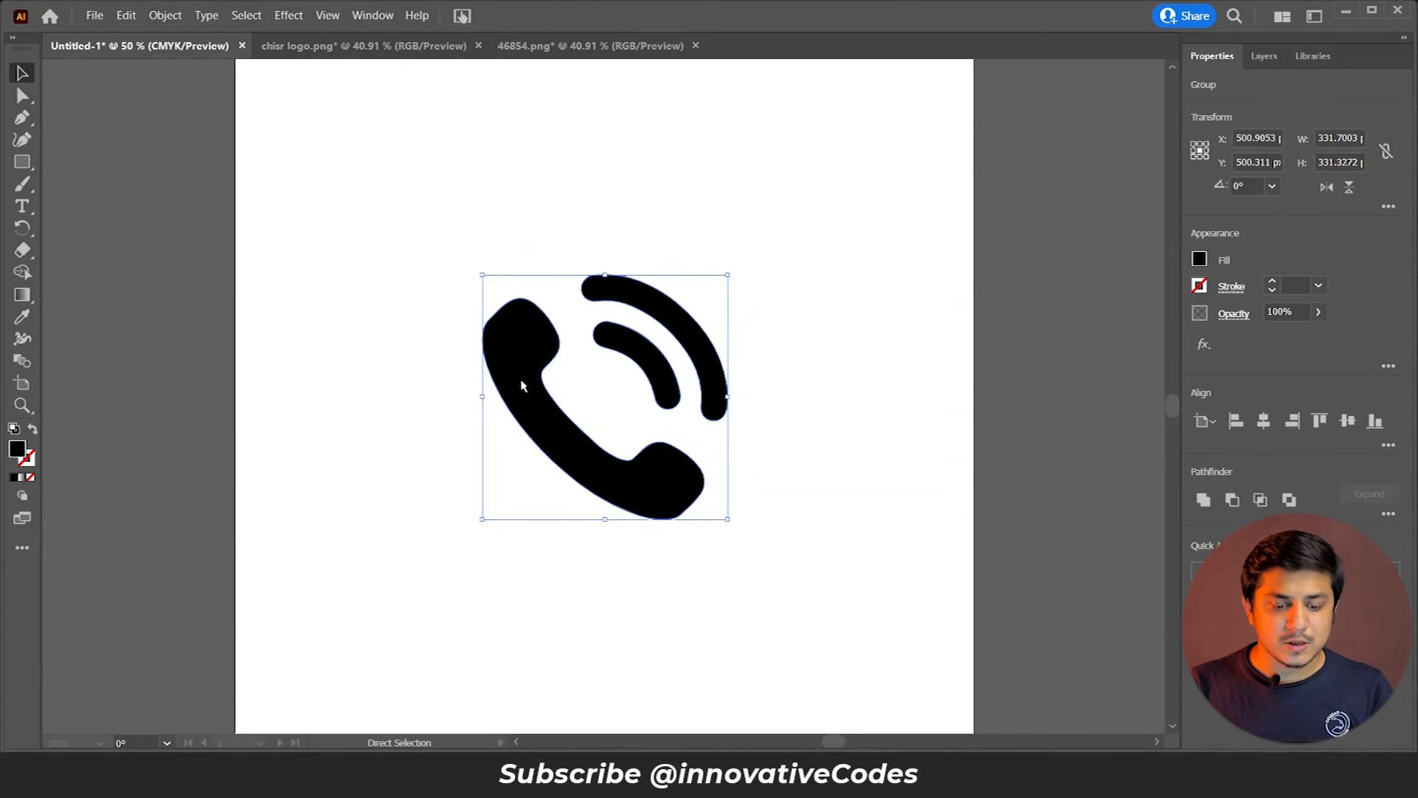
click(465, 557)
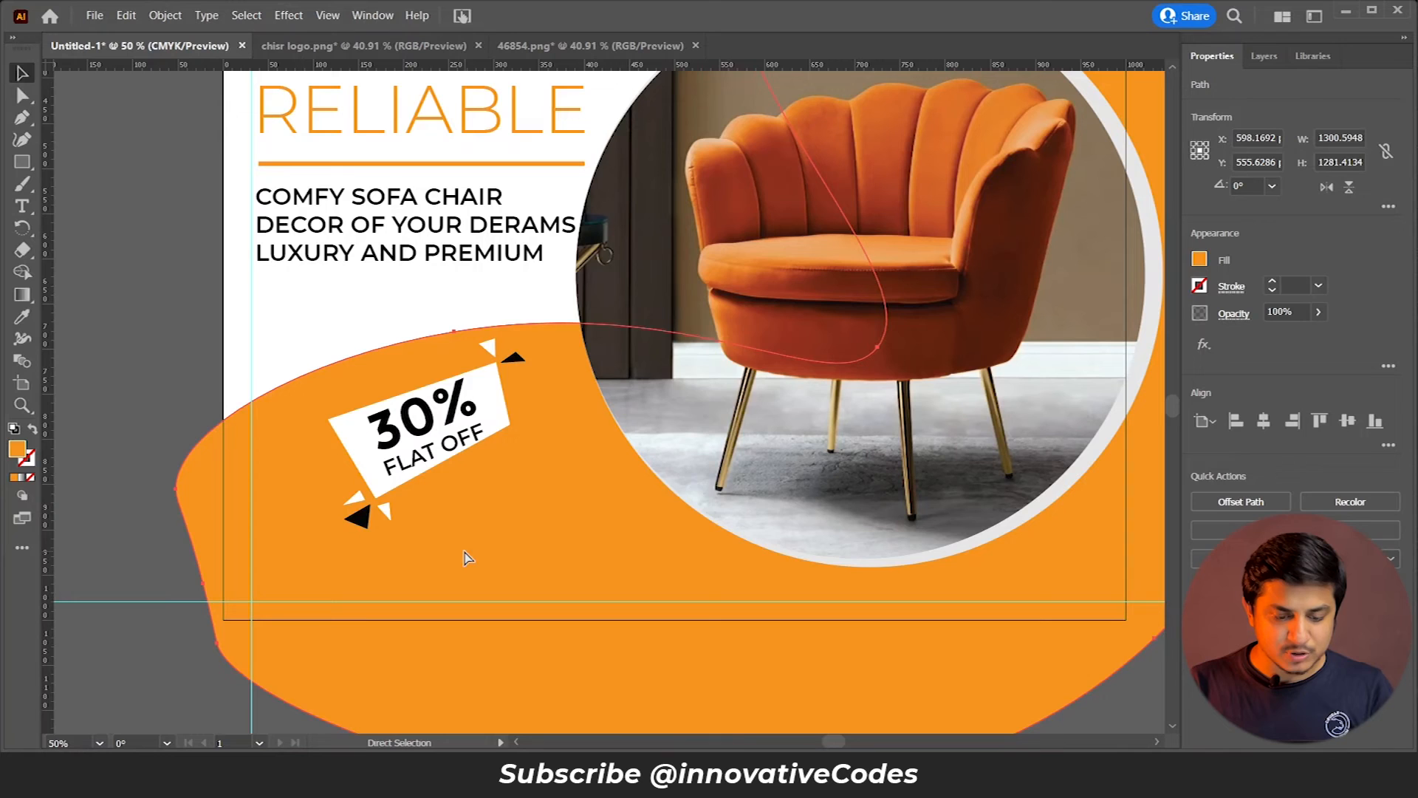
Step: Paste the phone icon, shrink it, and move it to the ad's lower left
key(ctrl+v)
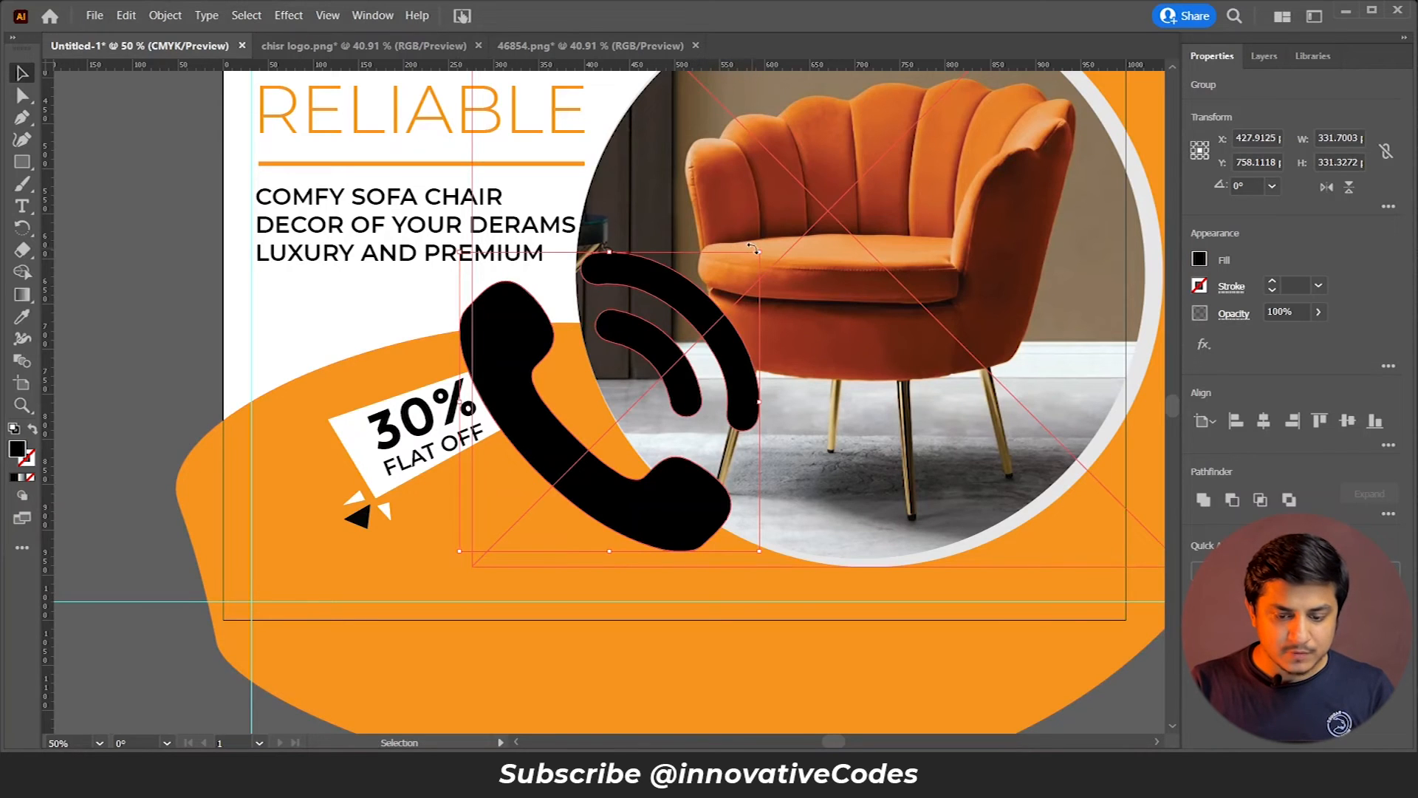
drag(759, 252, 497, 448)
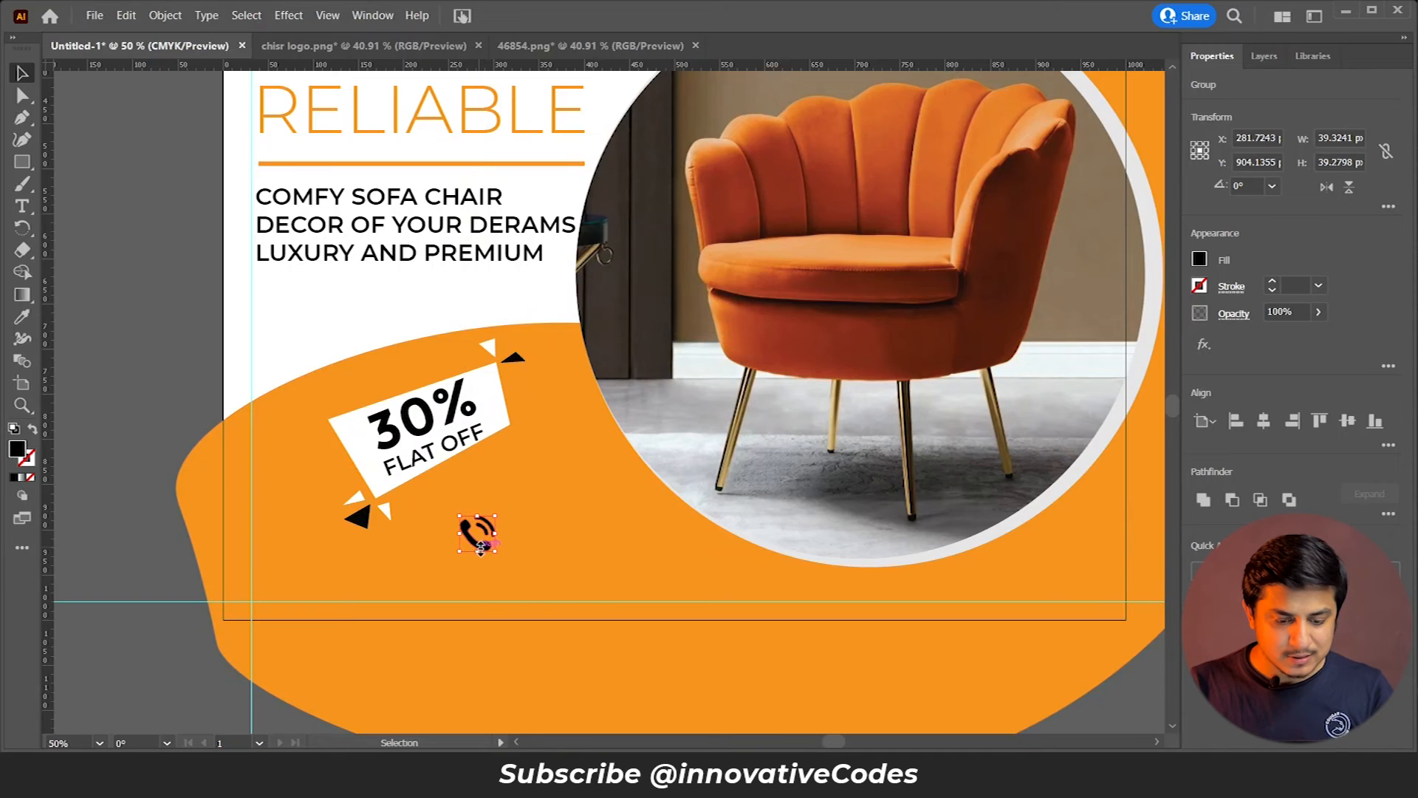
drag(472, 542, 268, 583)
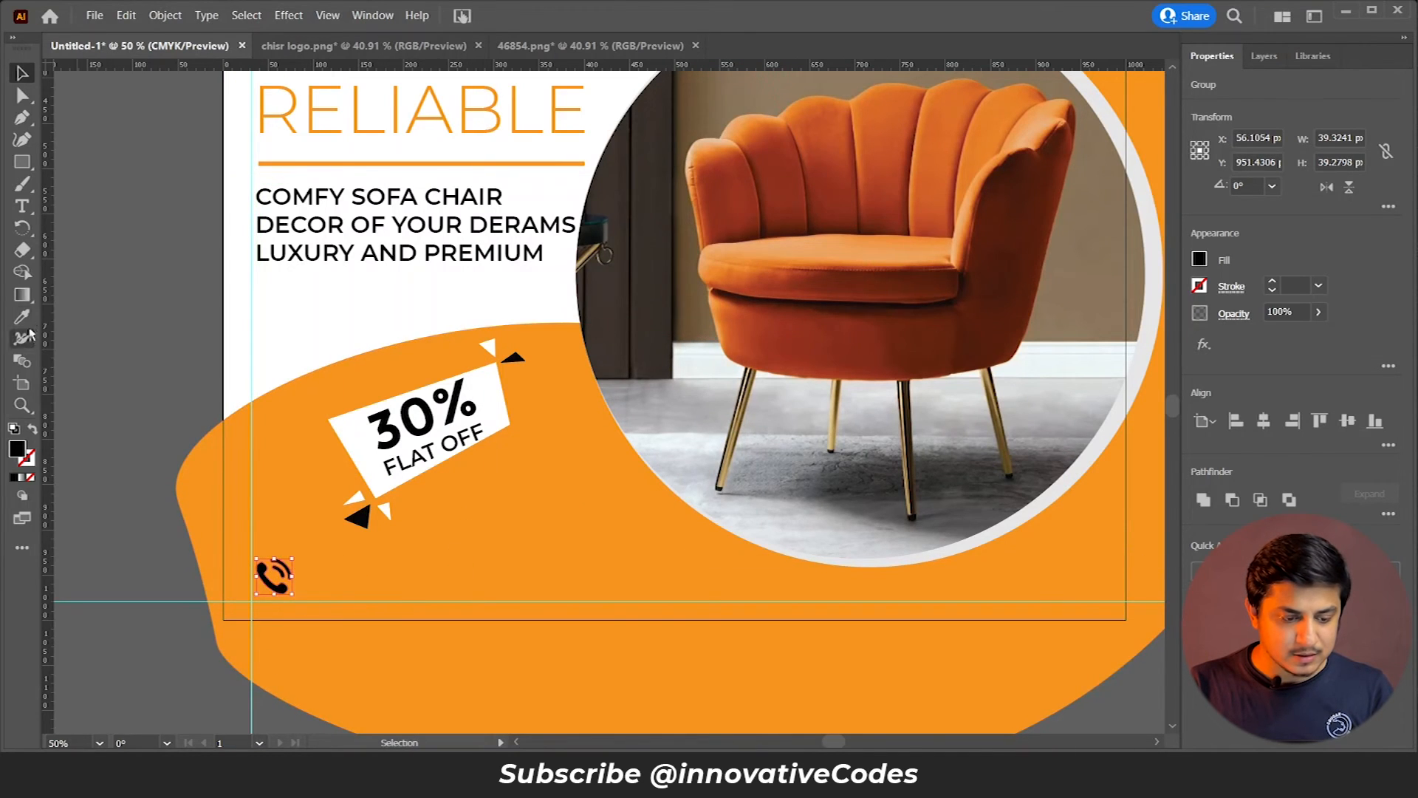
Step: Type the phone number beside the icon at 37 pt and line it up with the icon
click(22, 206)
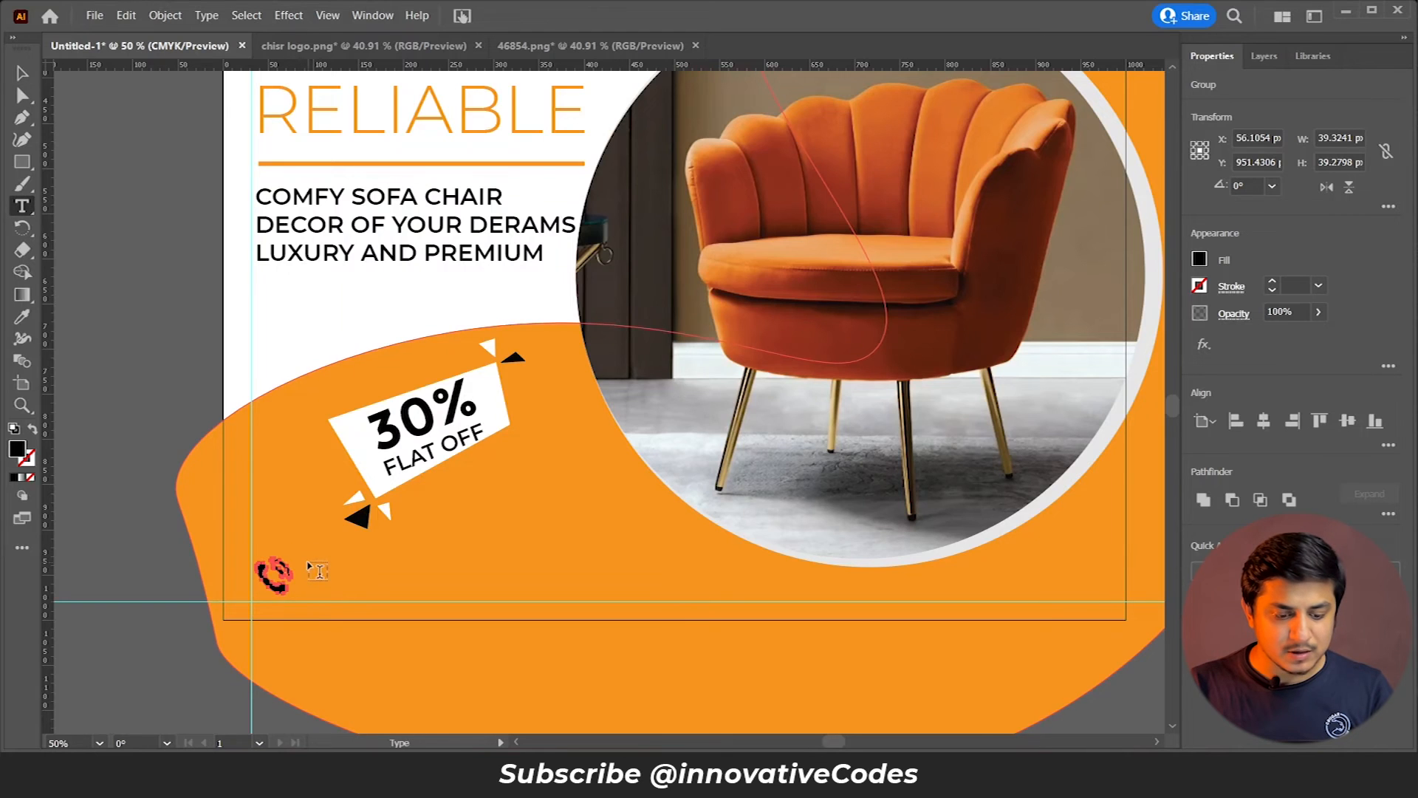
click(309, 561)
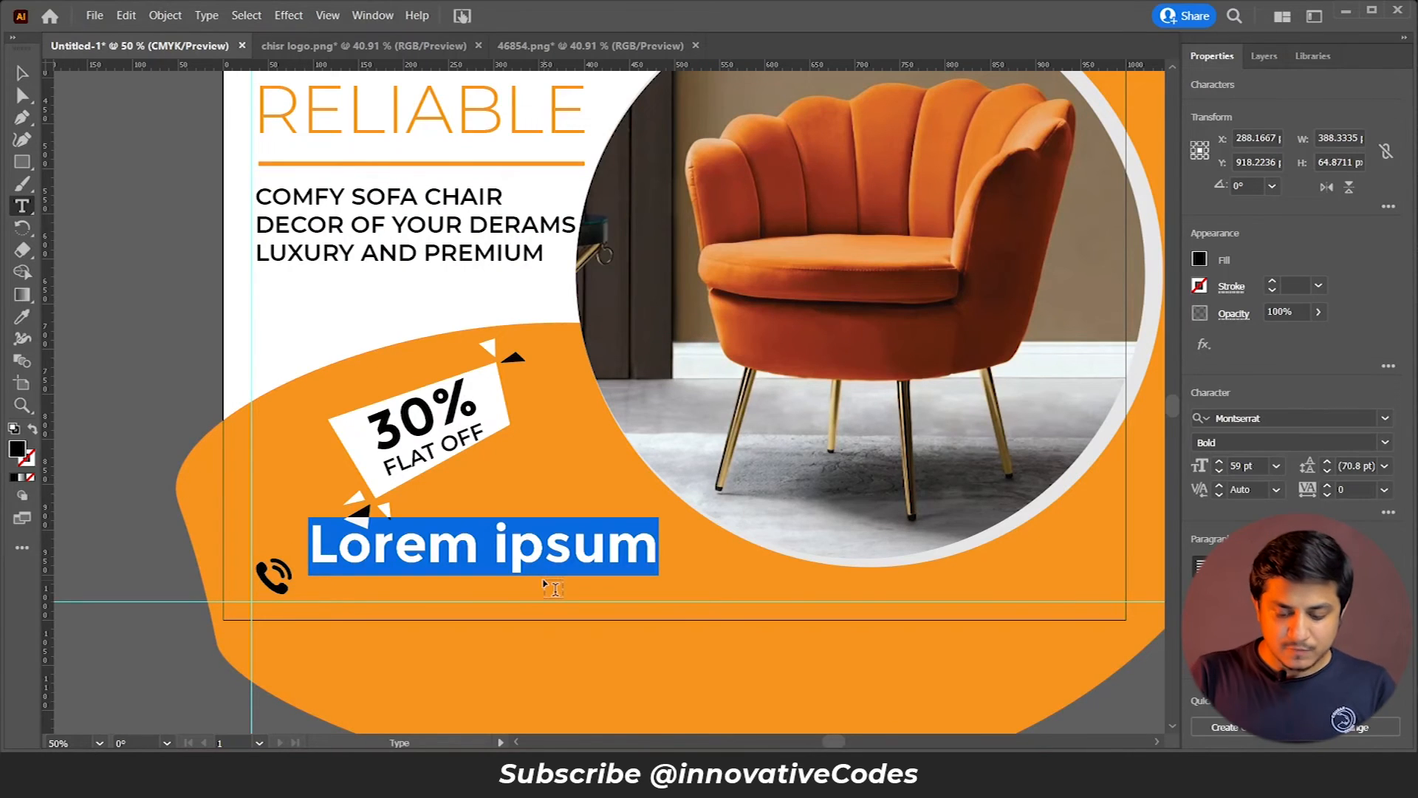
text(+1 989 12389 )
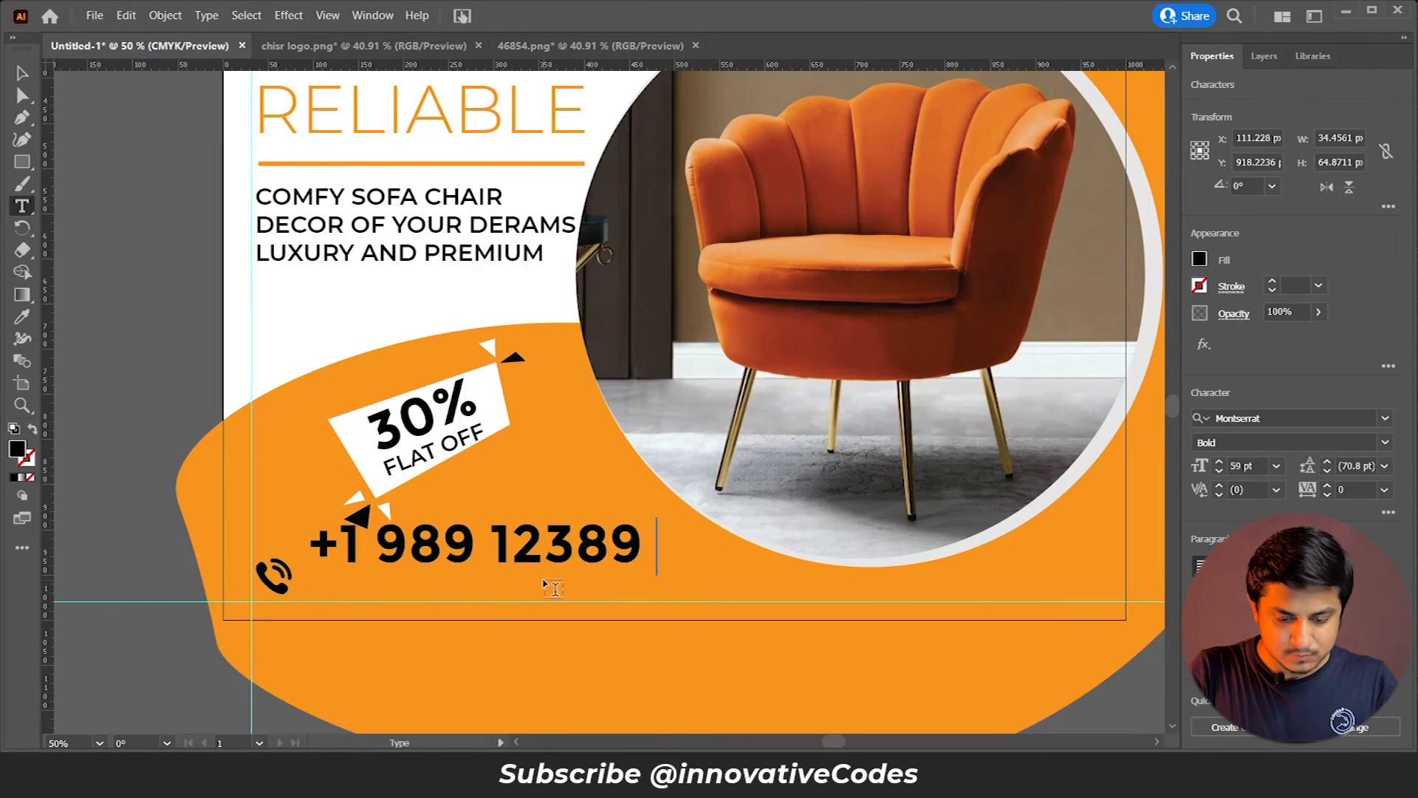
text(982)
key(ctrl)
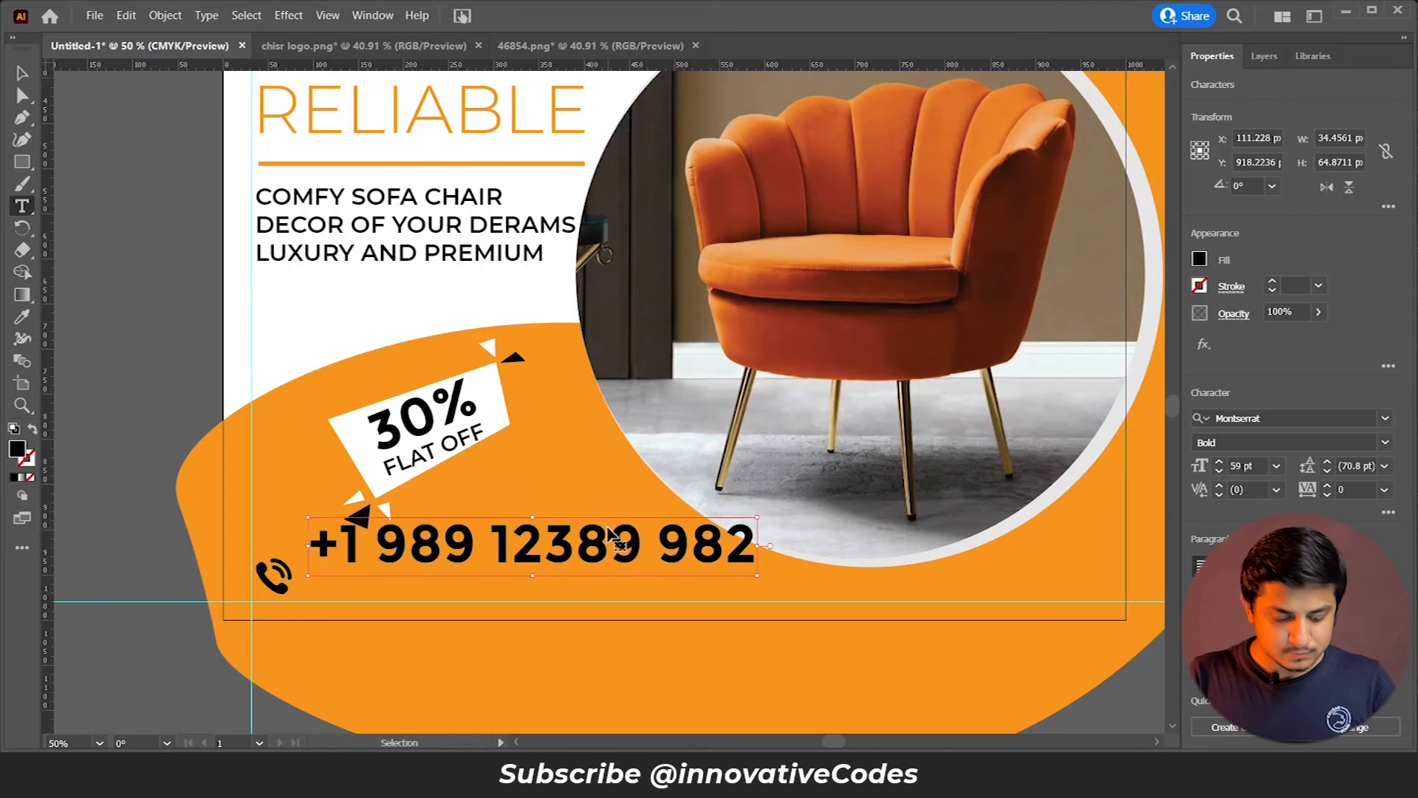
key(ctrl+a)
click(1259, 468)
key(shift+Down)
key(shift+Down)
key(shift+Down)
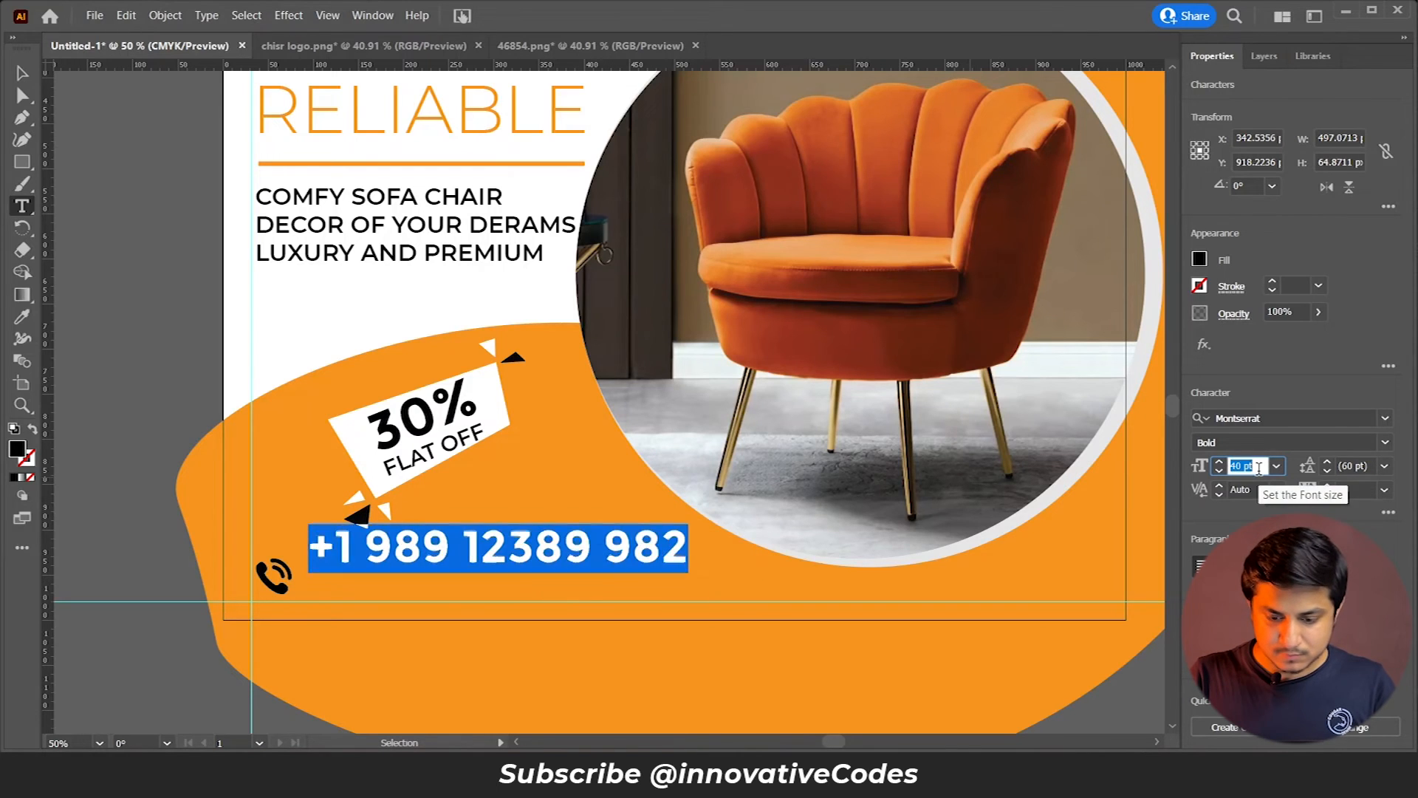
key(Up)
key(Up)
key(Up)
key(Up)
key(Up)
key(Up)
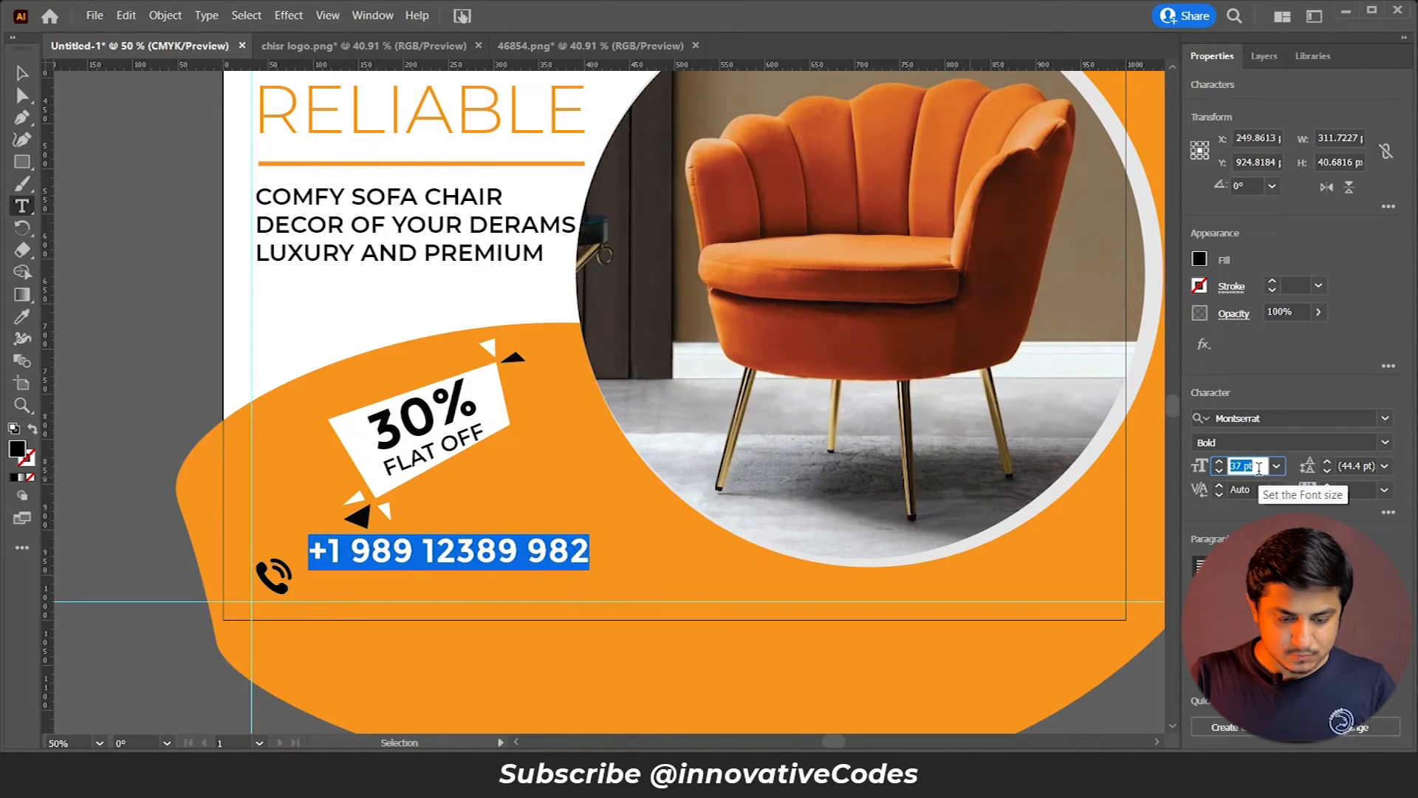
click(21, 74)
drag(447, 559, 459, 573)
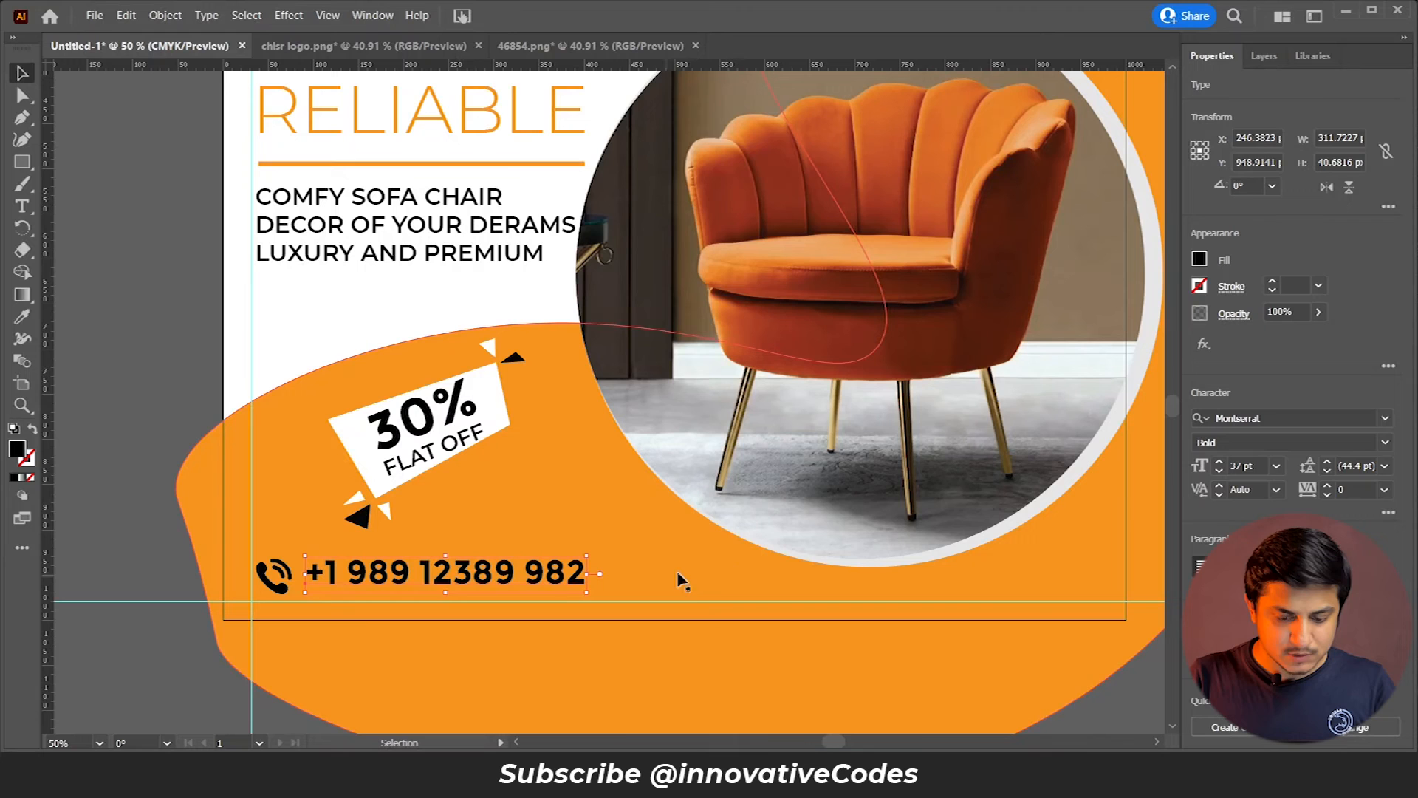
click(679, 570)
key(ctrl+minus)
key(ctrl+minus)
key(ctrl+minus)
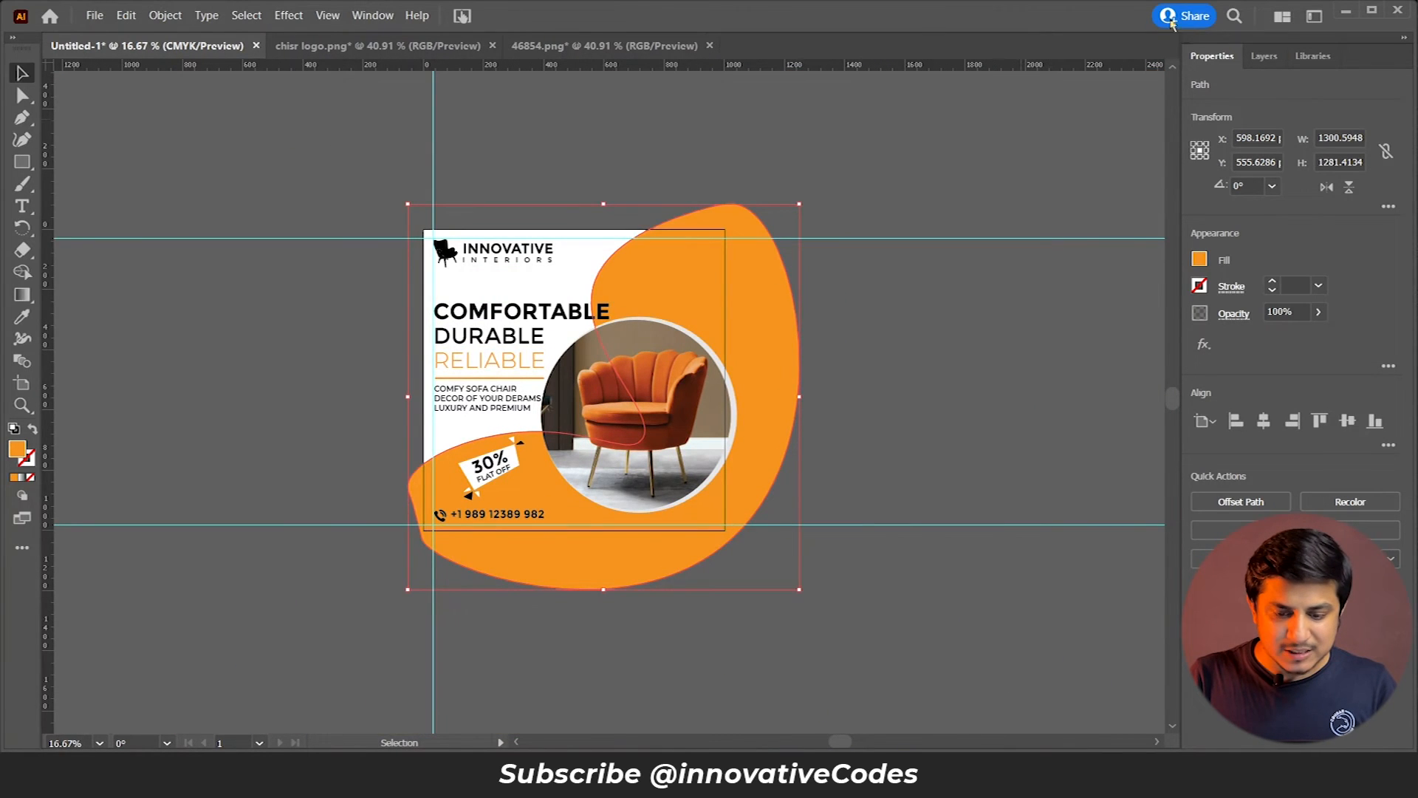
Step: Move base layer to the top, select all layers' artwork, and clip it to the white square (Ctrl+7)
click(1263, 56)
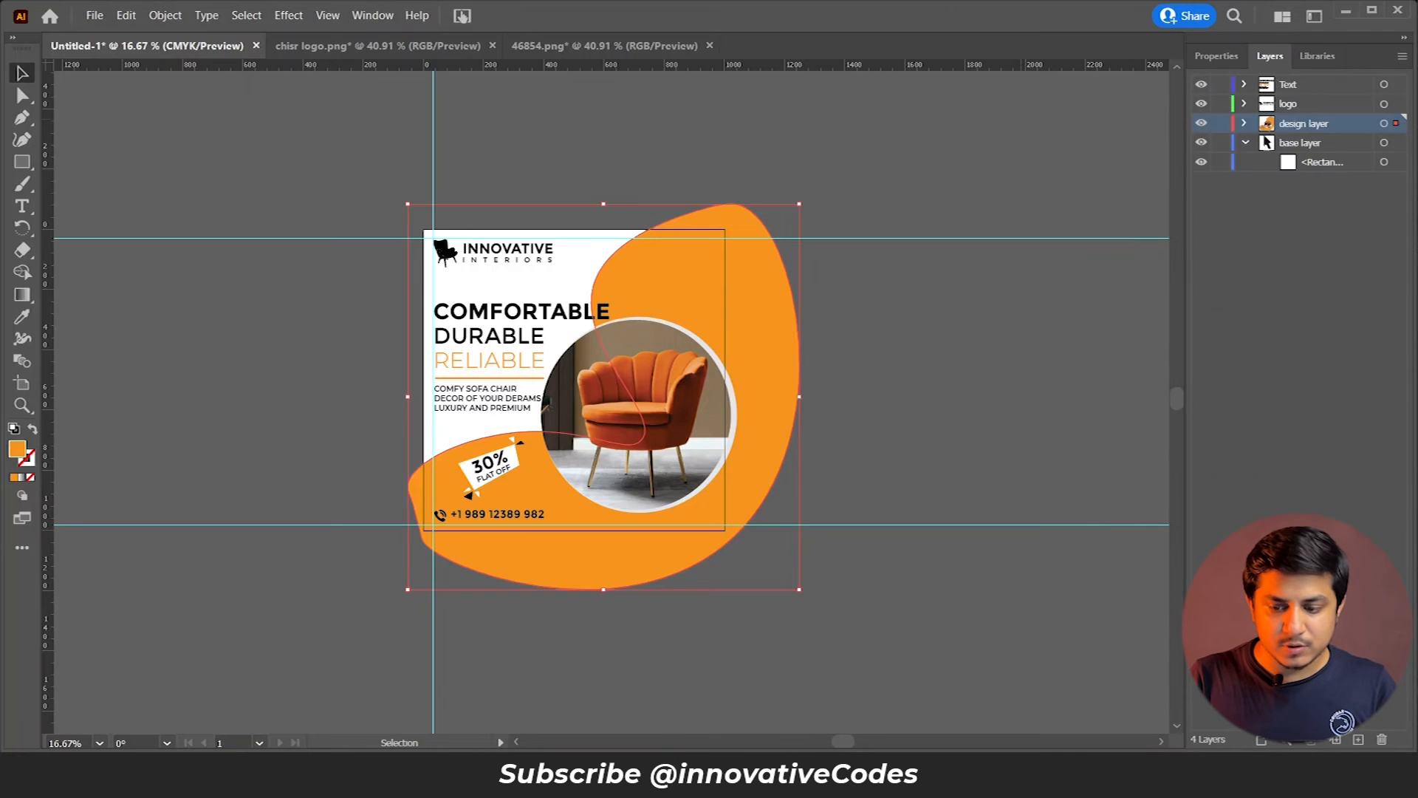
click(1339, 170)
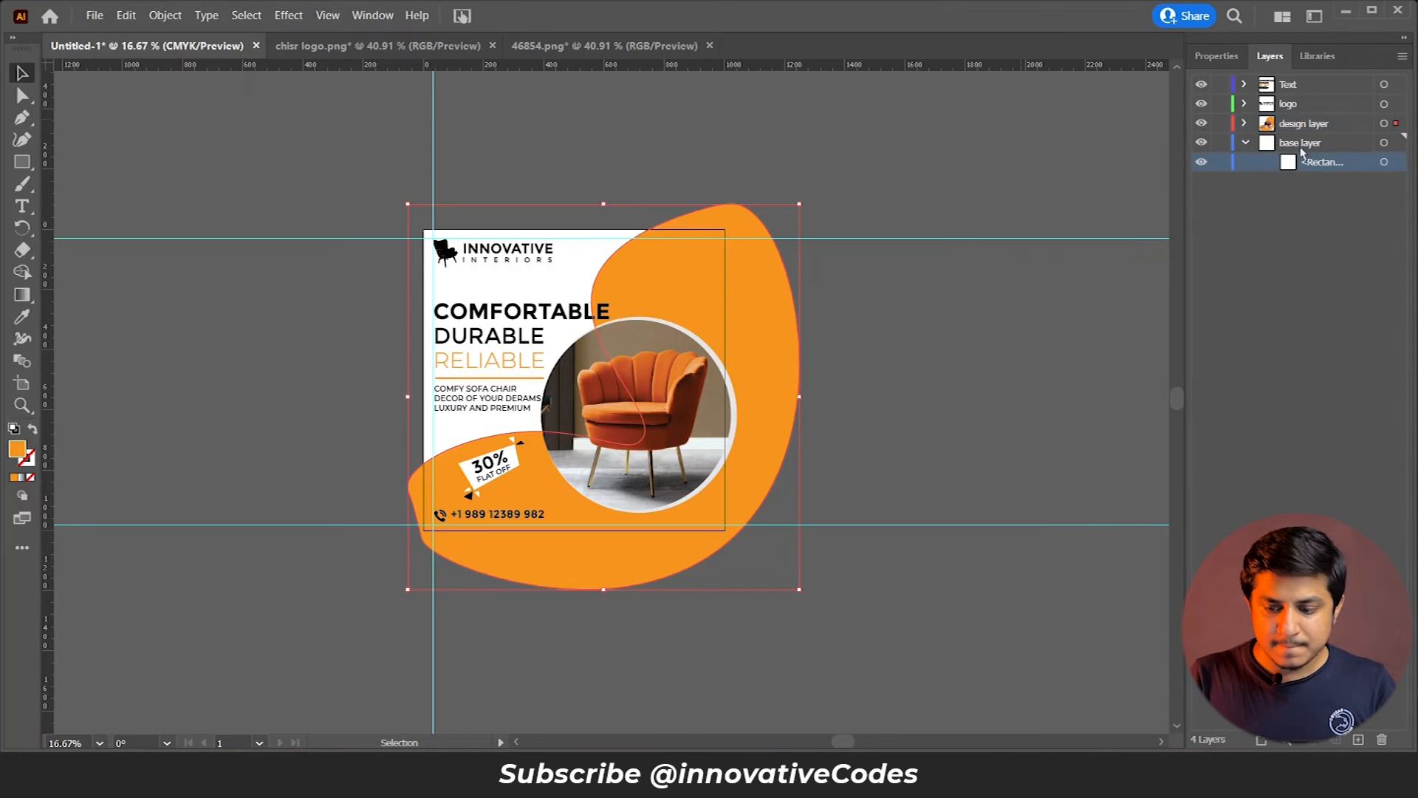
drag(1321, 166, 1293, 80)
click(1384, 144)
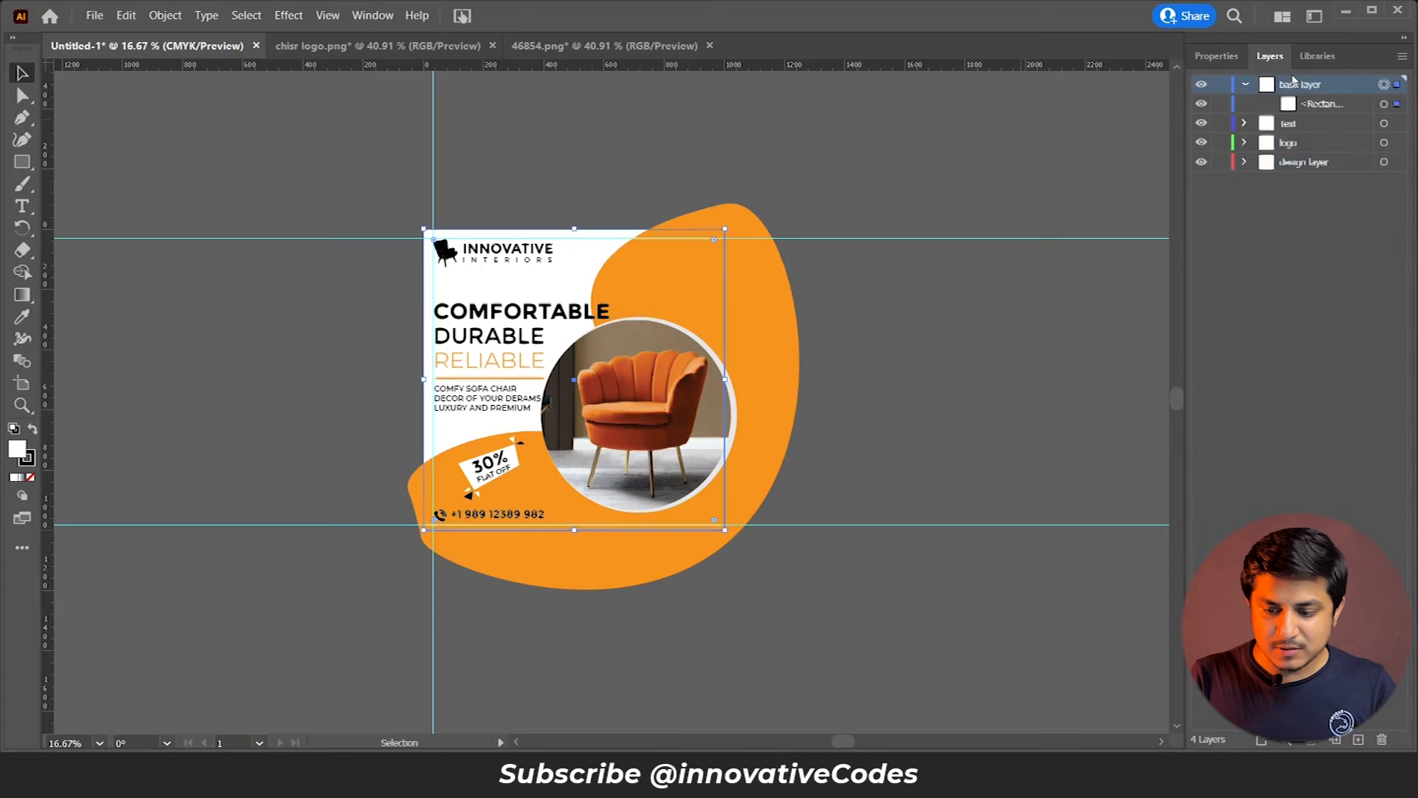
click(1339, 108)
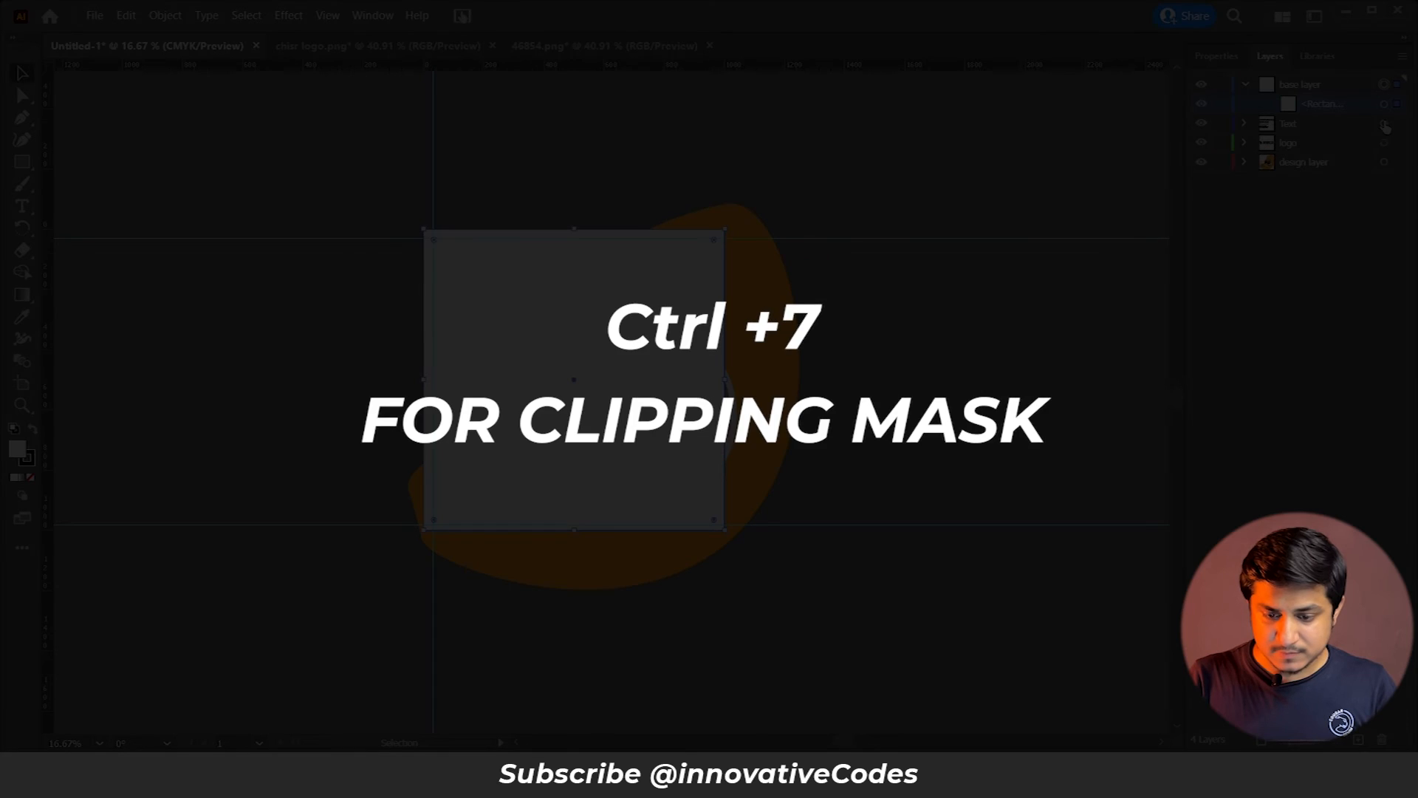
shift+click(1384, 124)
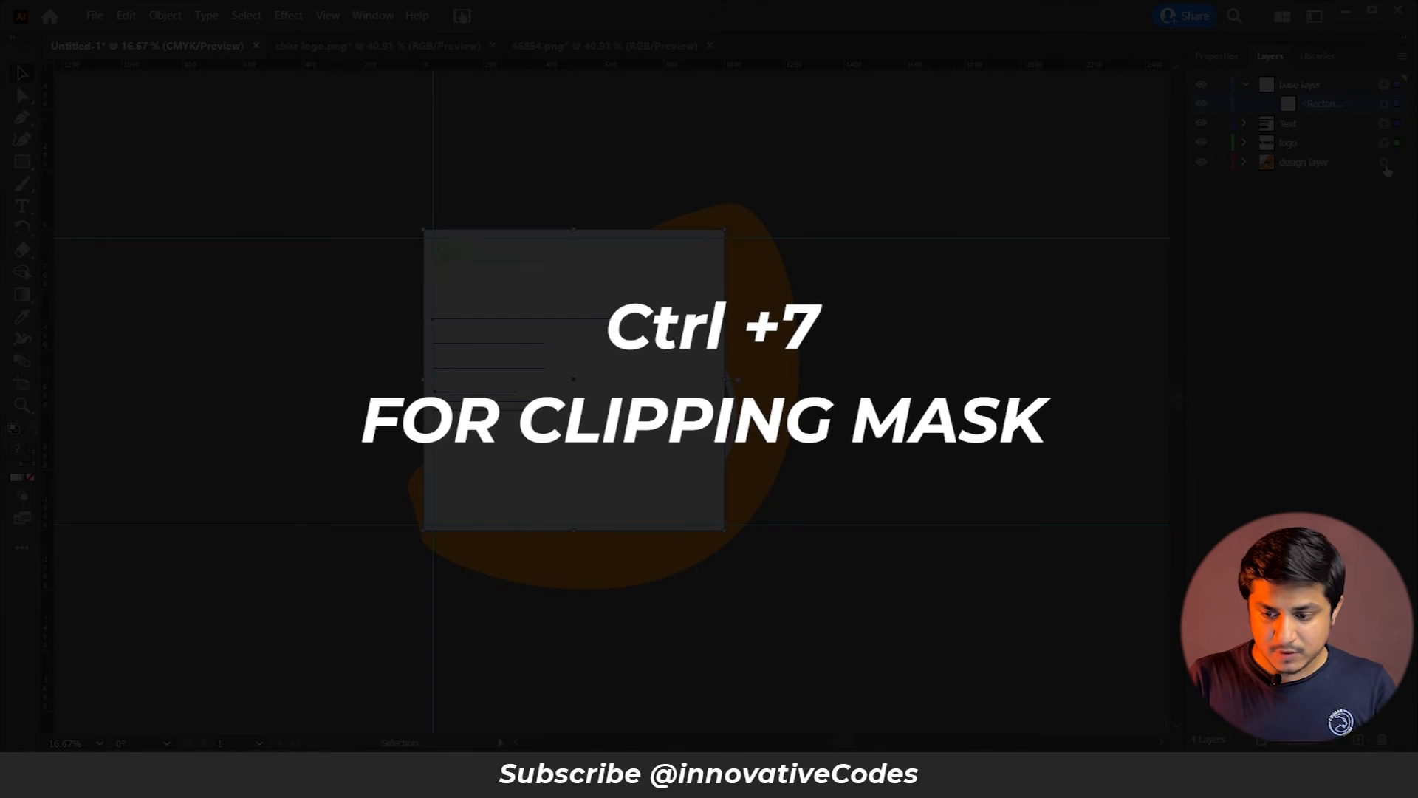
shift+click(1385, 164)
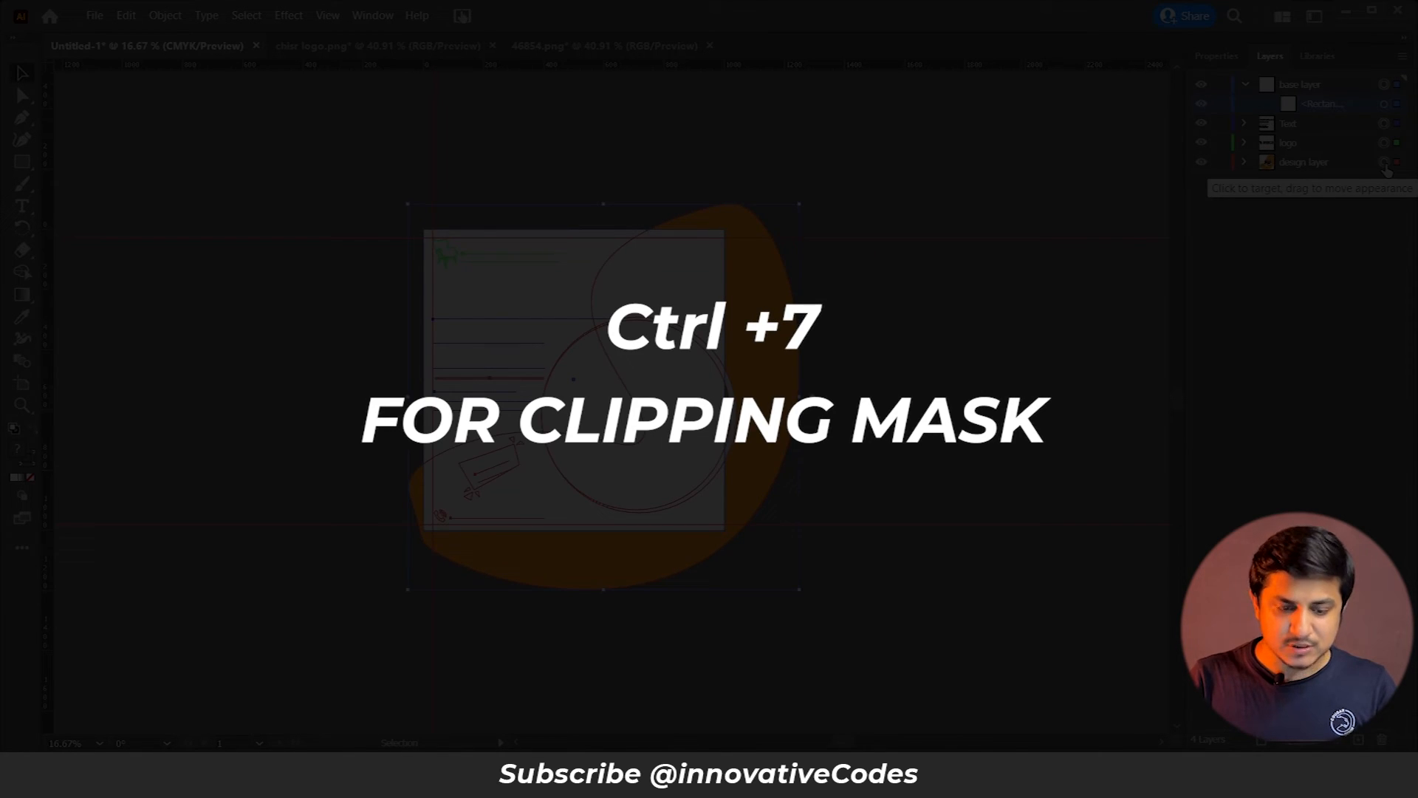
key(ctrl+7)
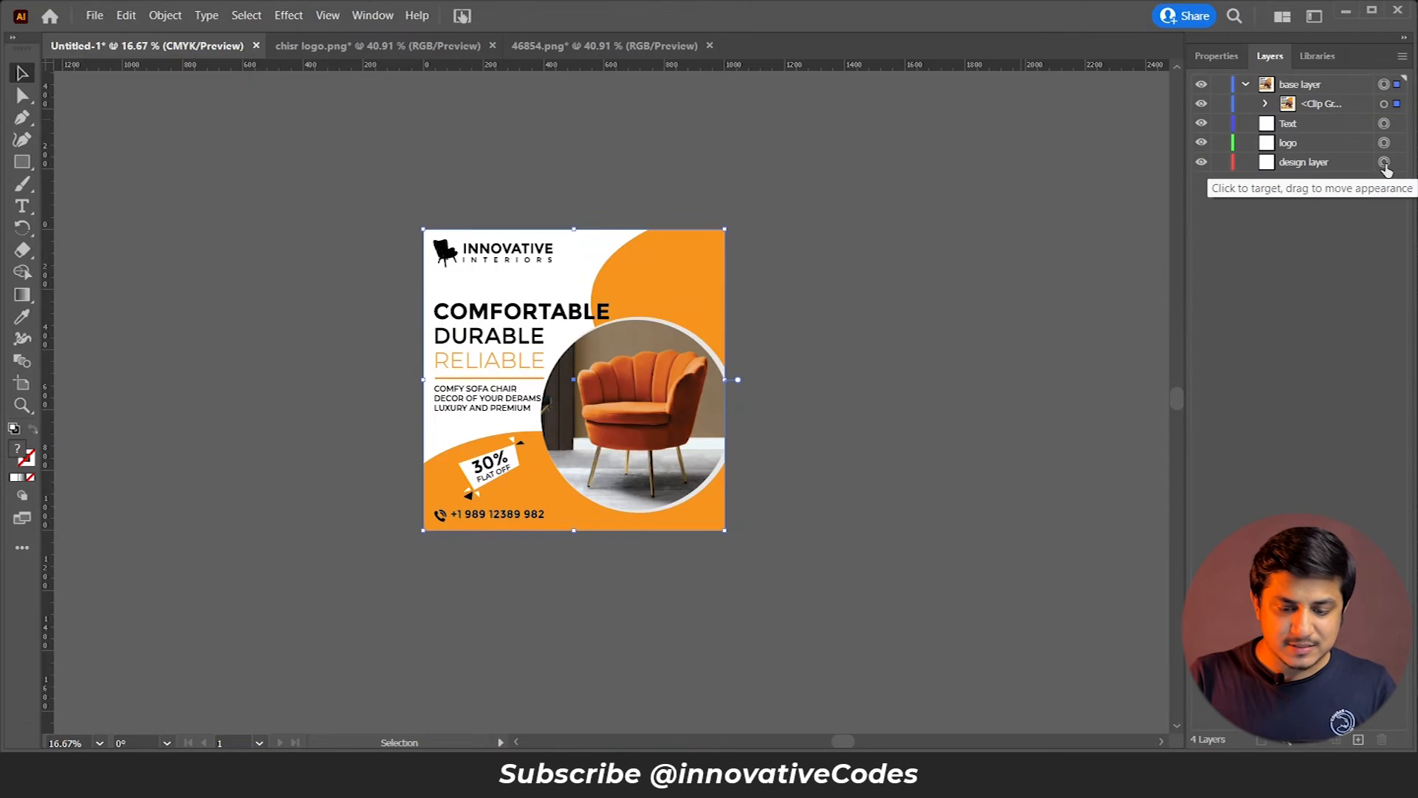
click(833, 215)
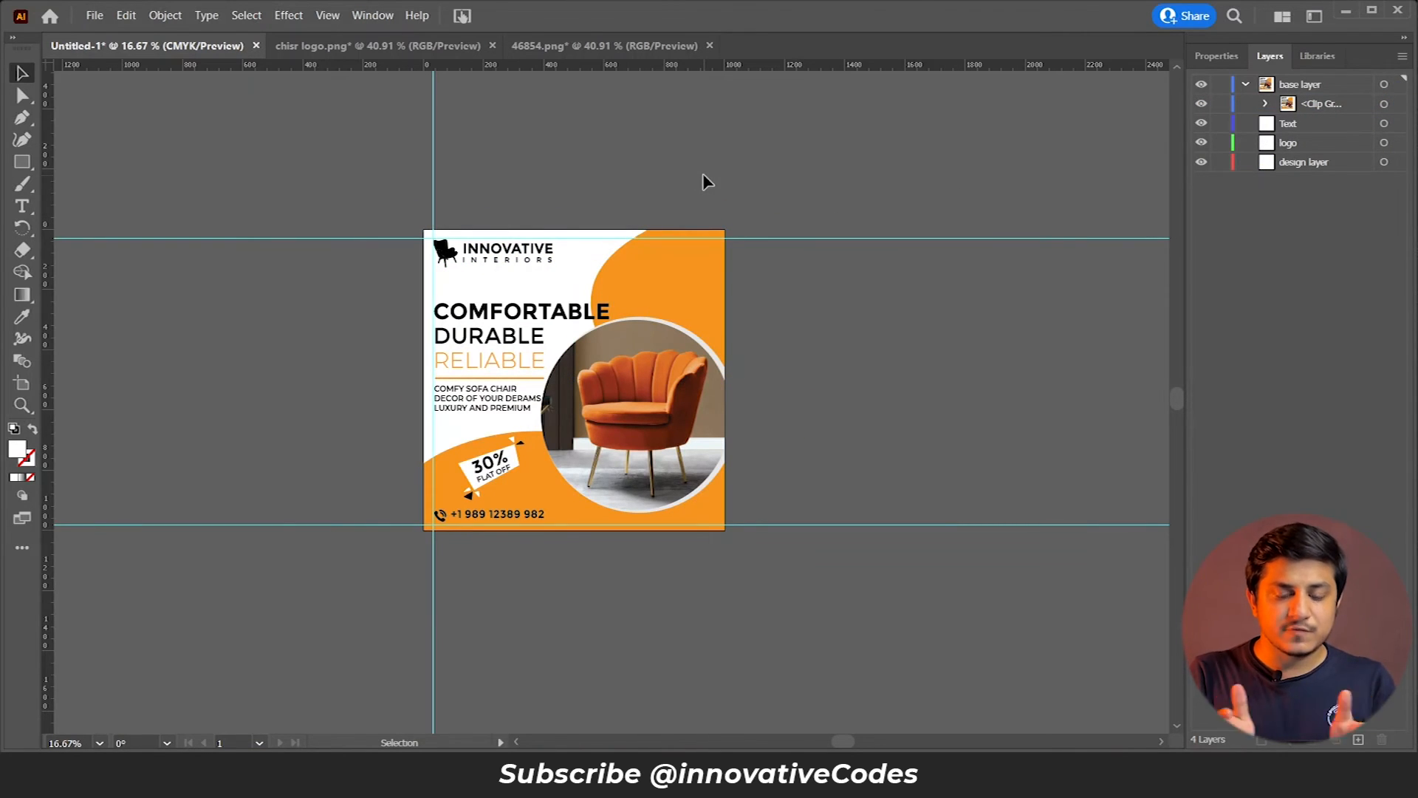
key(ctrl+plus)
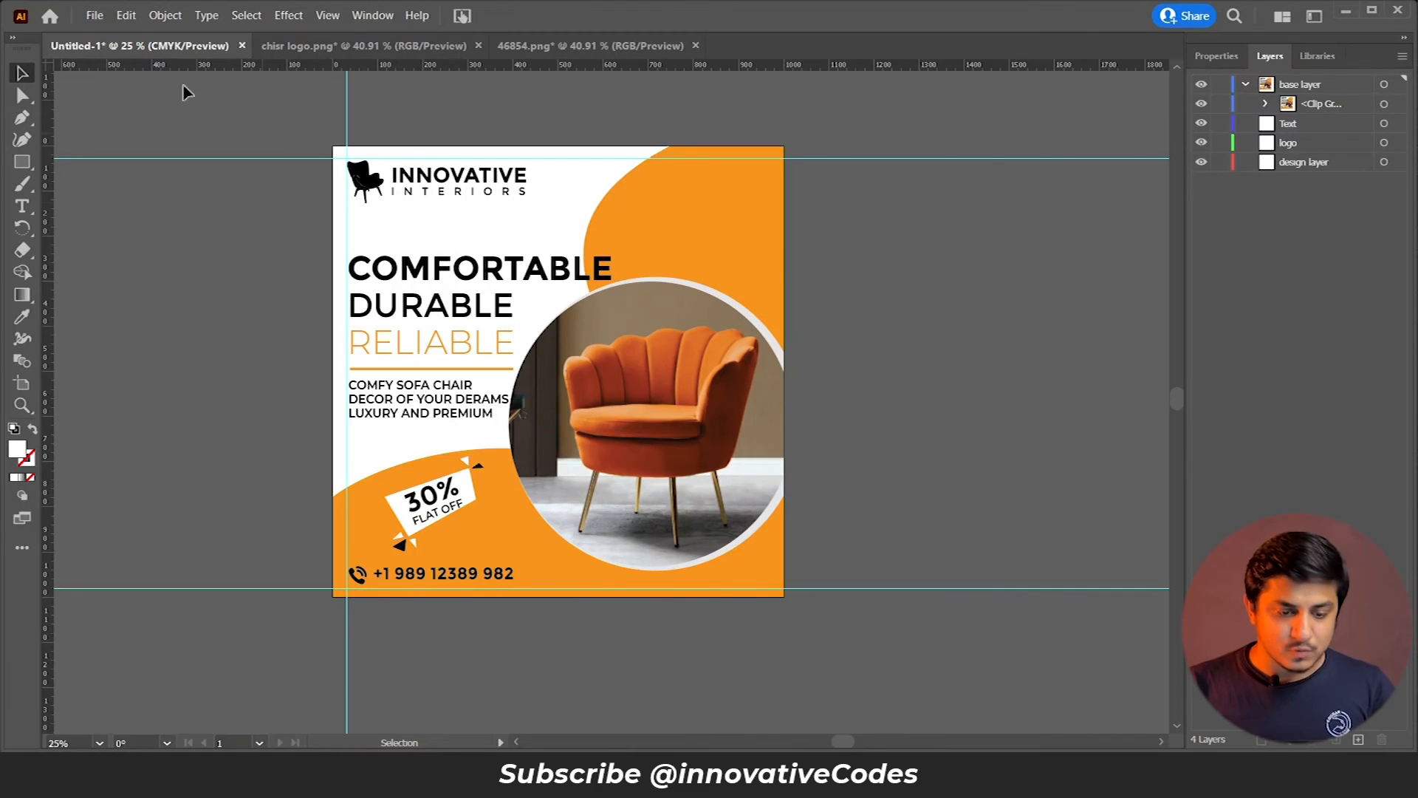
Step: Export the ad as JPEG 'post 1' into Post Material, accepting RGB 300 ppi options
click(94, 16)
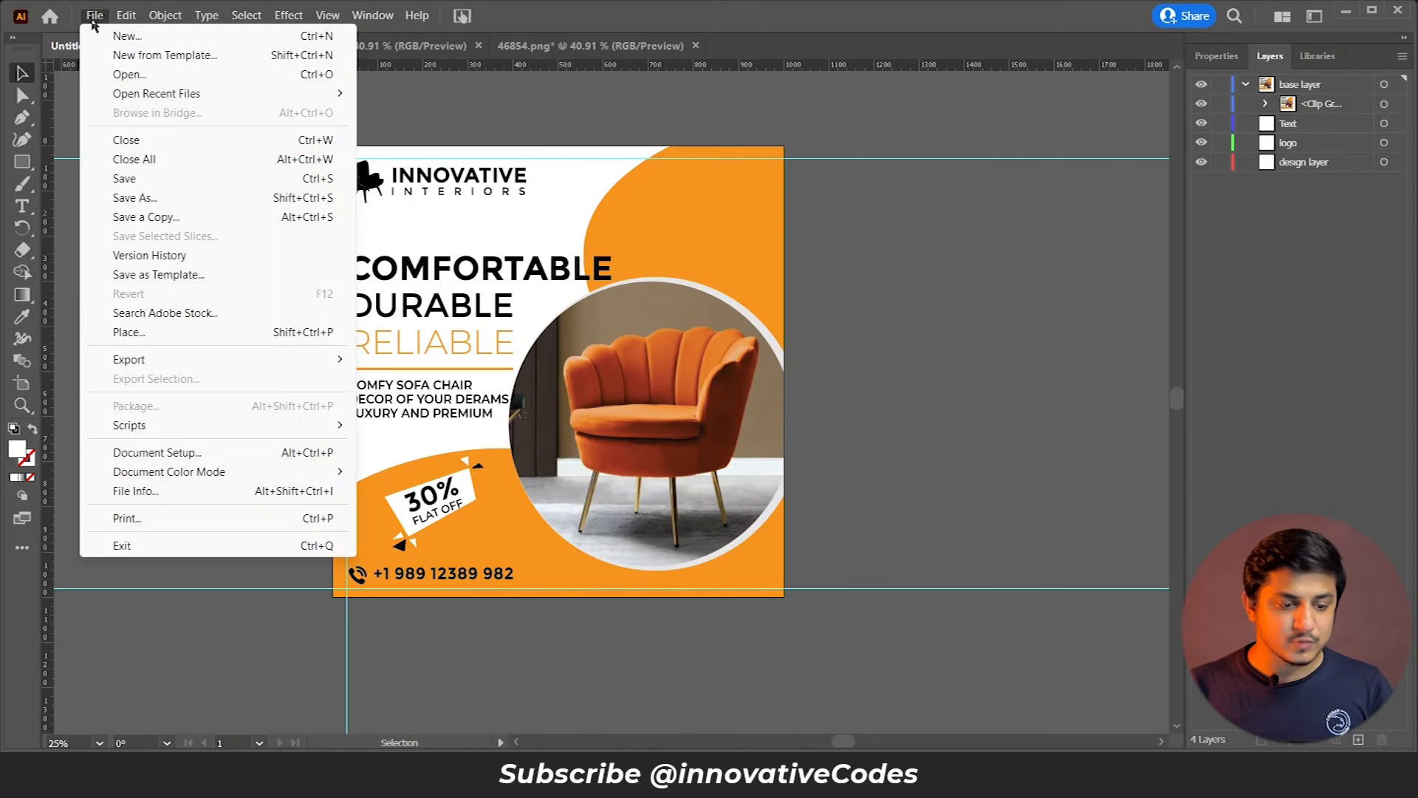
mouse_move(150, 361)
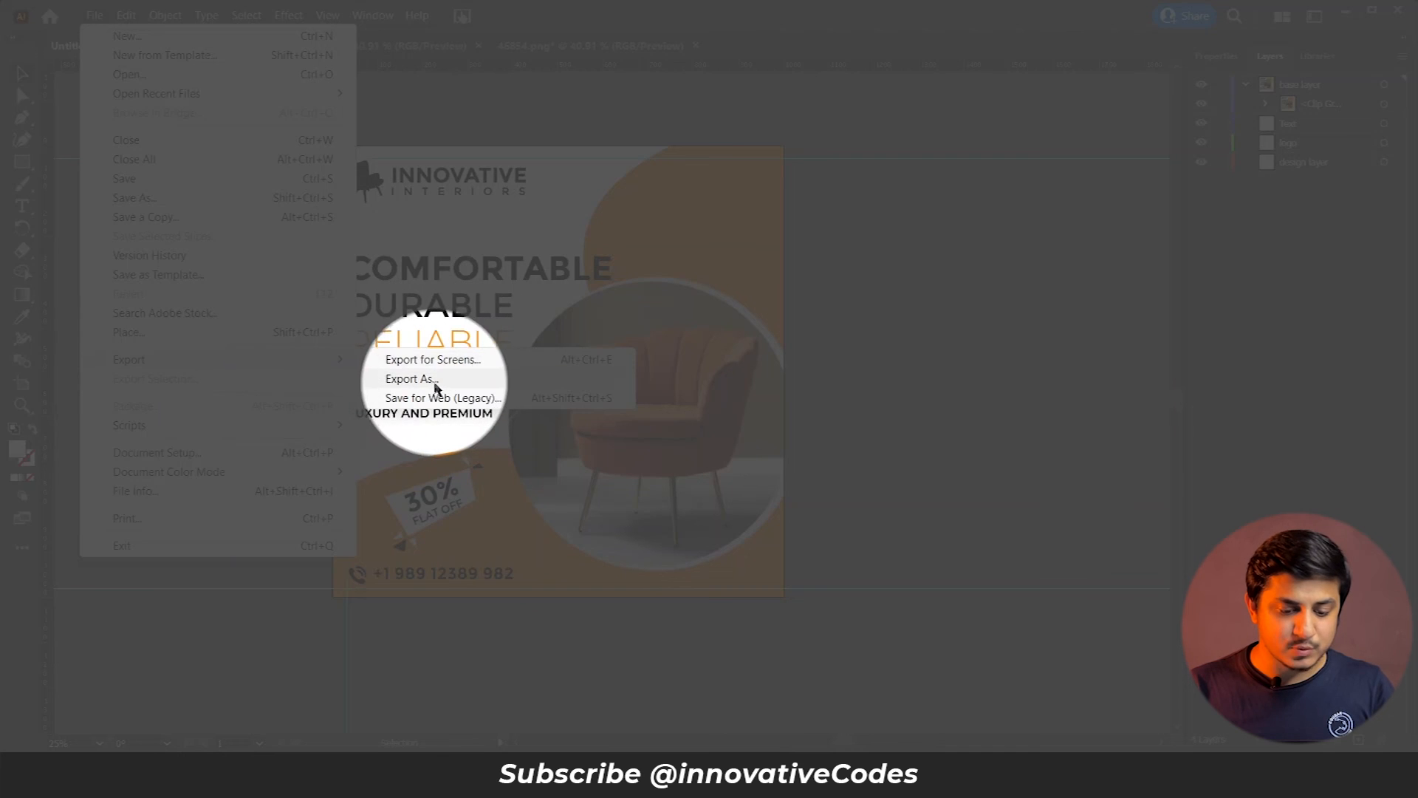
click(433, 385)
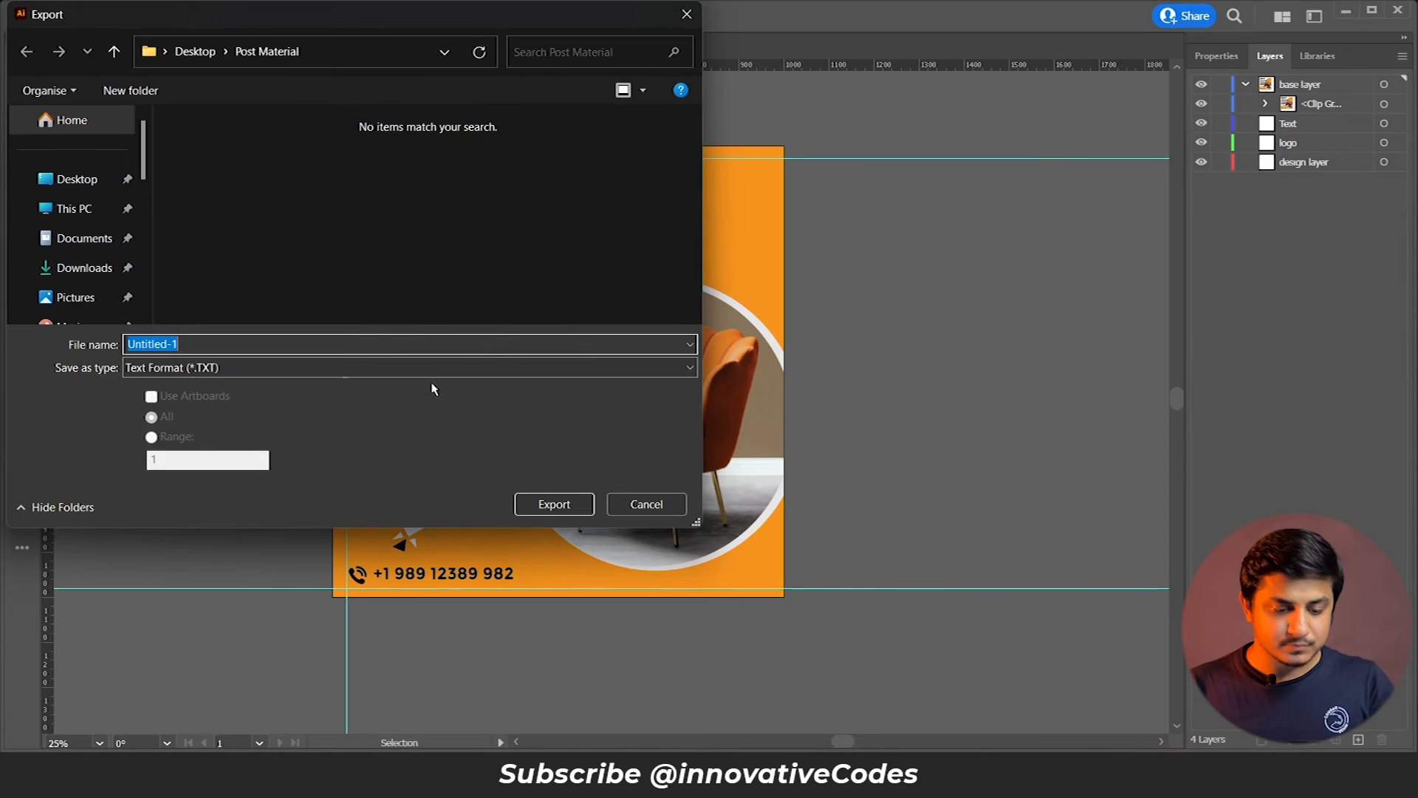
click(224, 369)
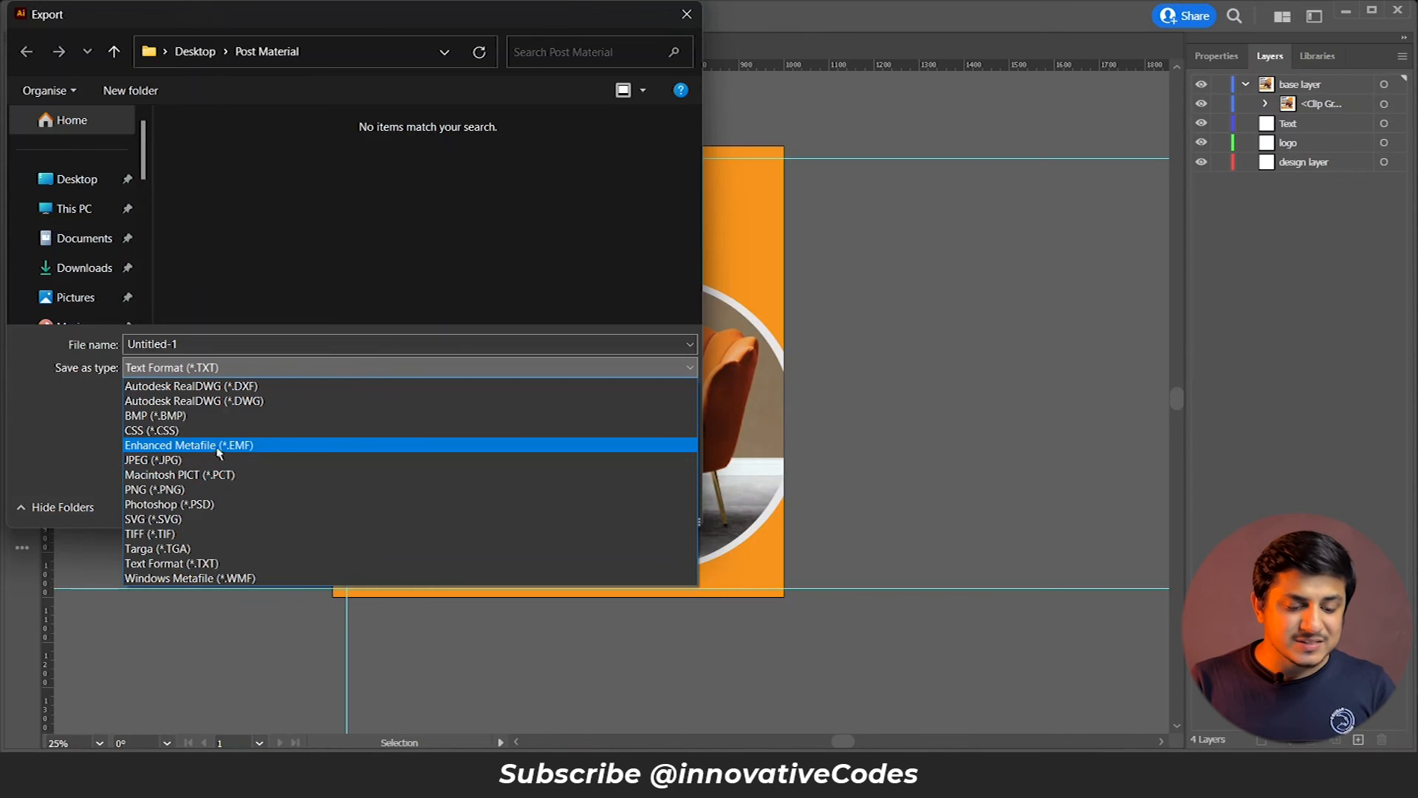
click(197, 461)
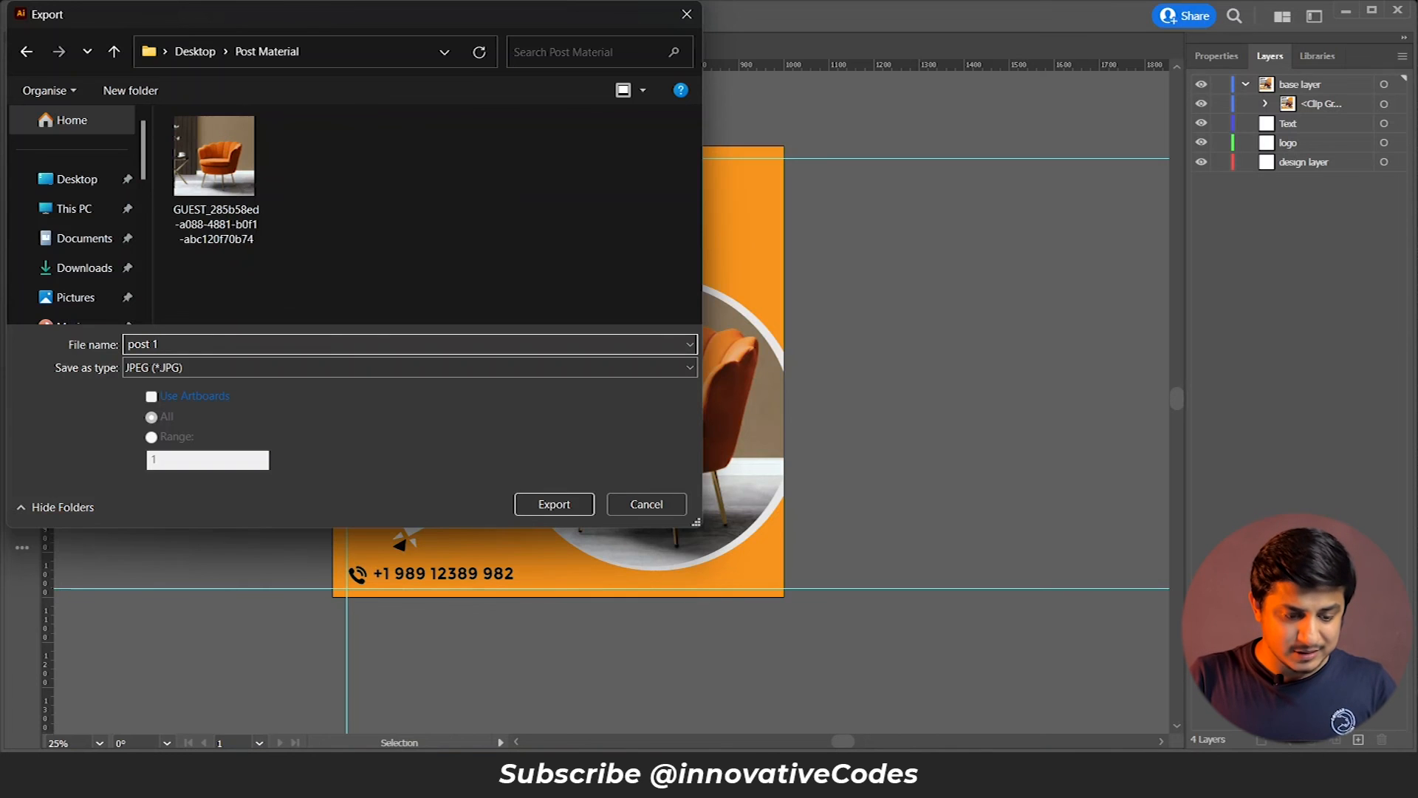
click(580, 509)
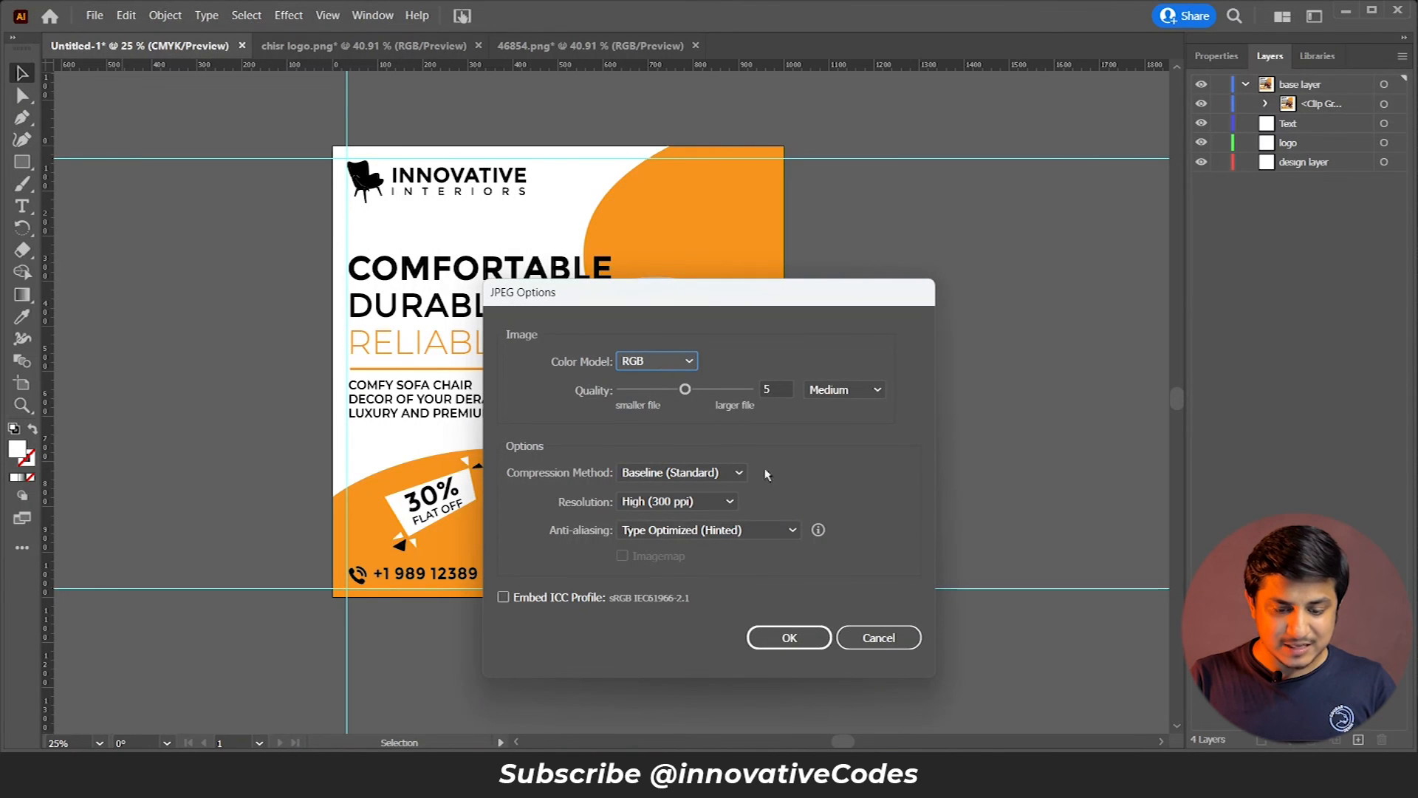
click(784, 644)
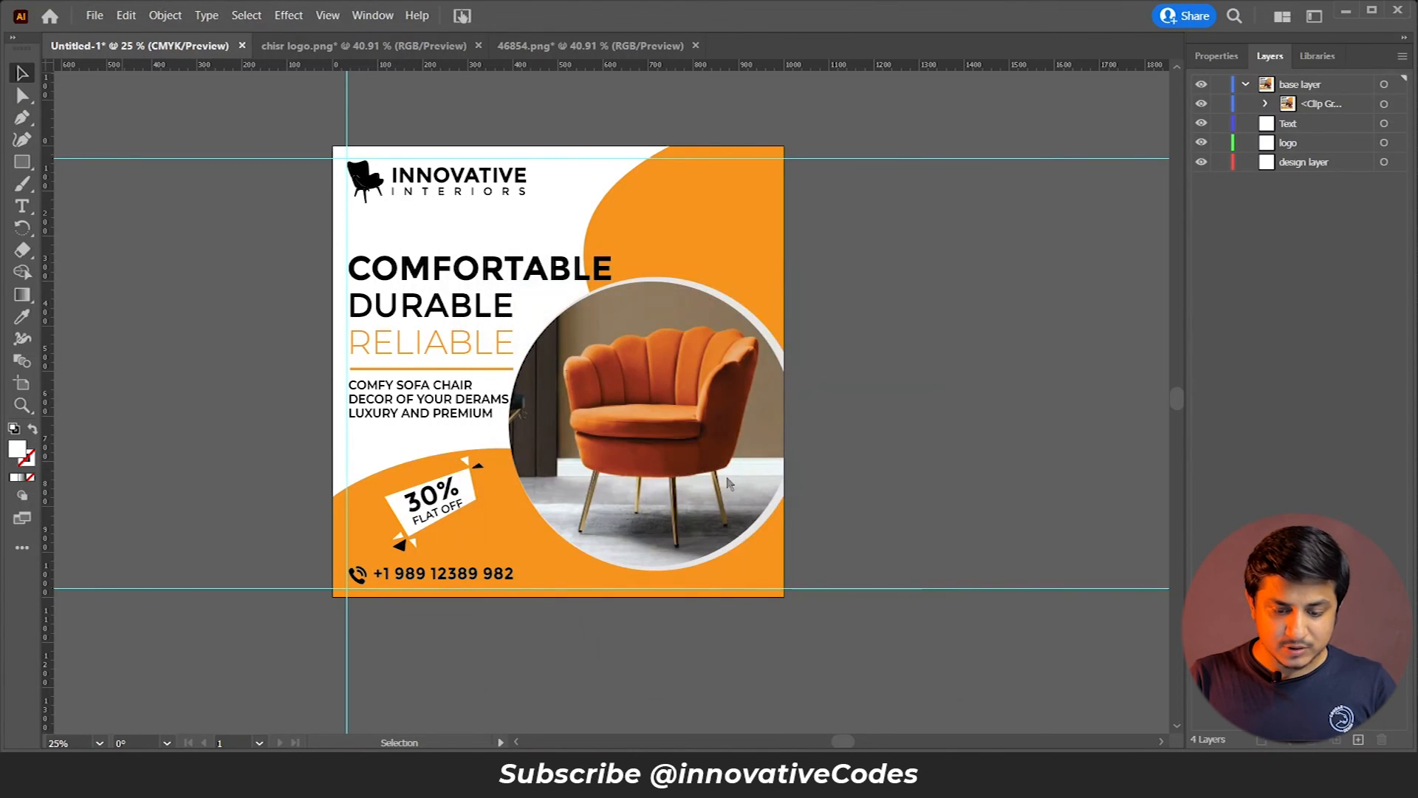